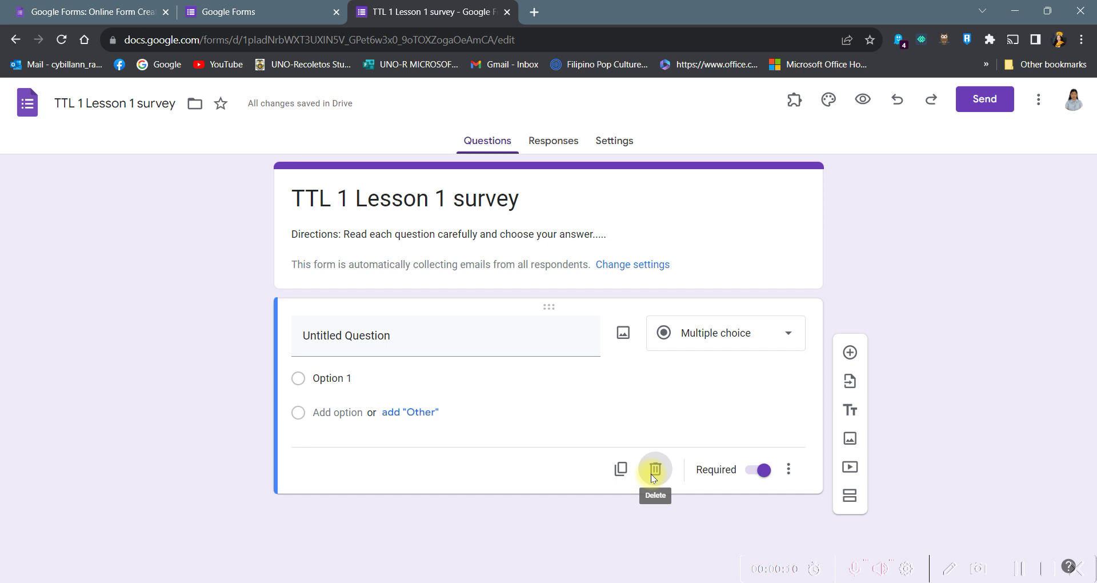
Step: Delete the untitled question from the form and turn on the setting that makes it a quiz
click(655, 470)
click(610, 143)
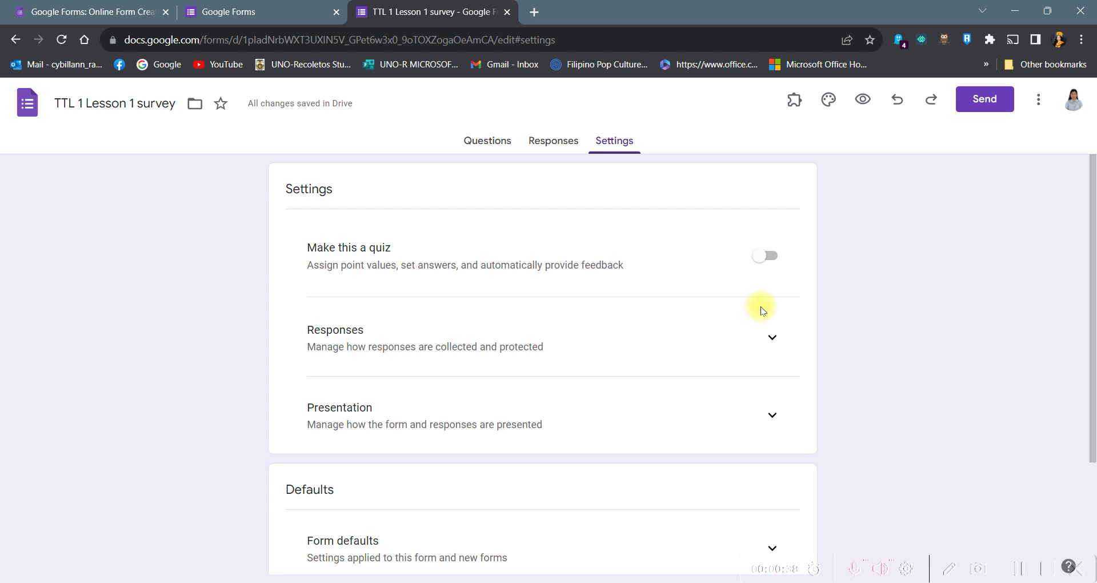
click(774, 261)
click(761, 259)
click(773, 261)
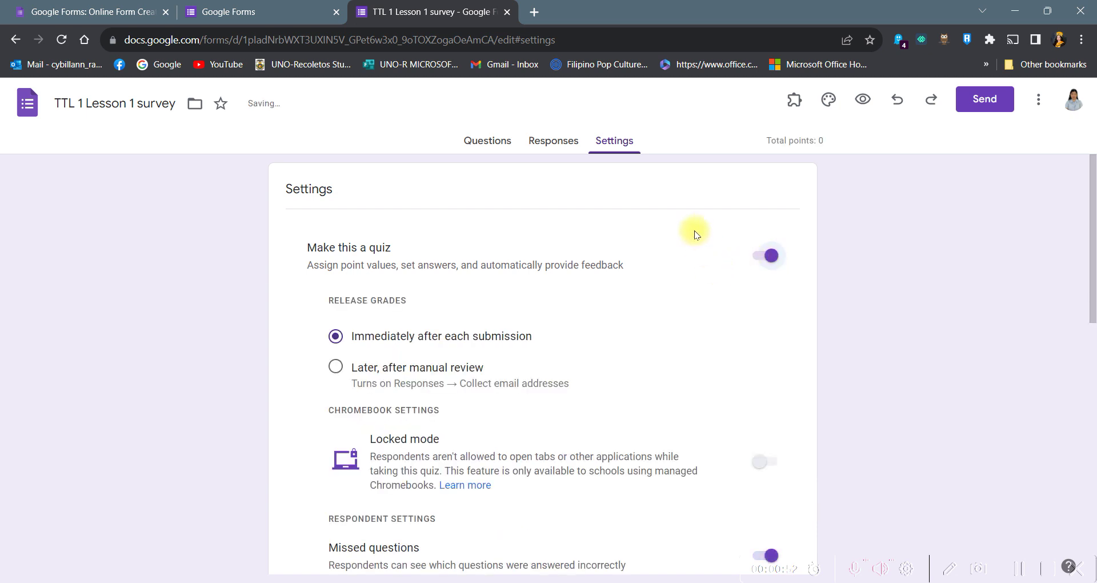
Step: Set the quiz grades to be released later, after manual review
scroll(354, 325, down, 1)
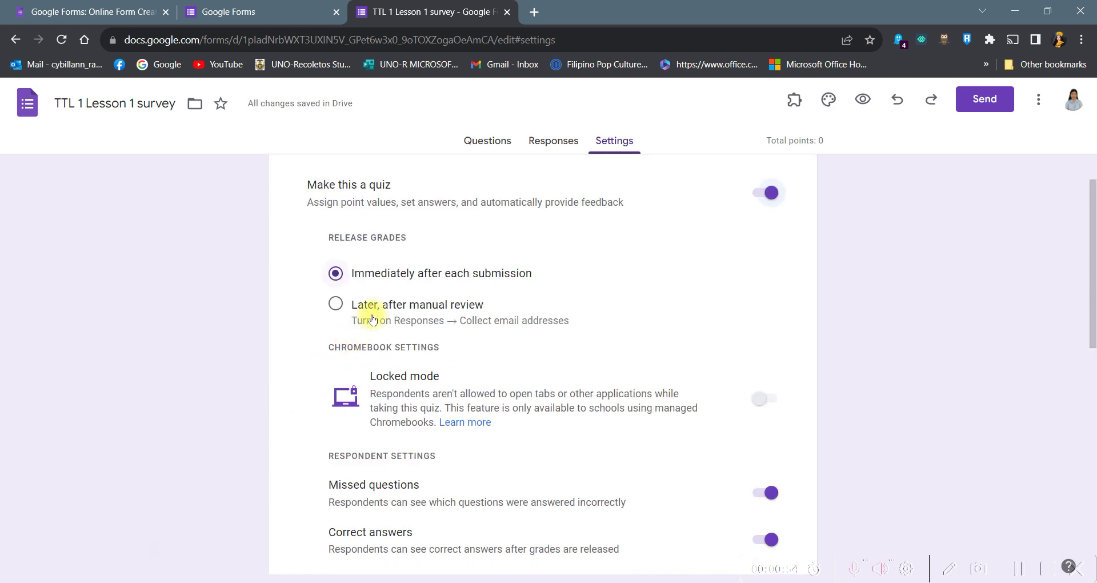
scroll(361, 306, down, 1)
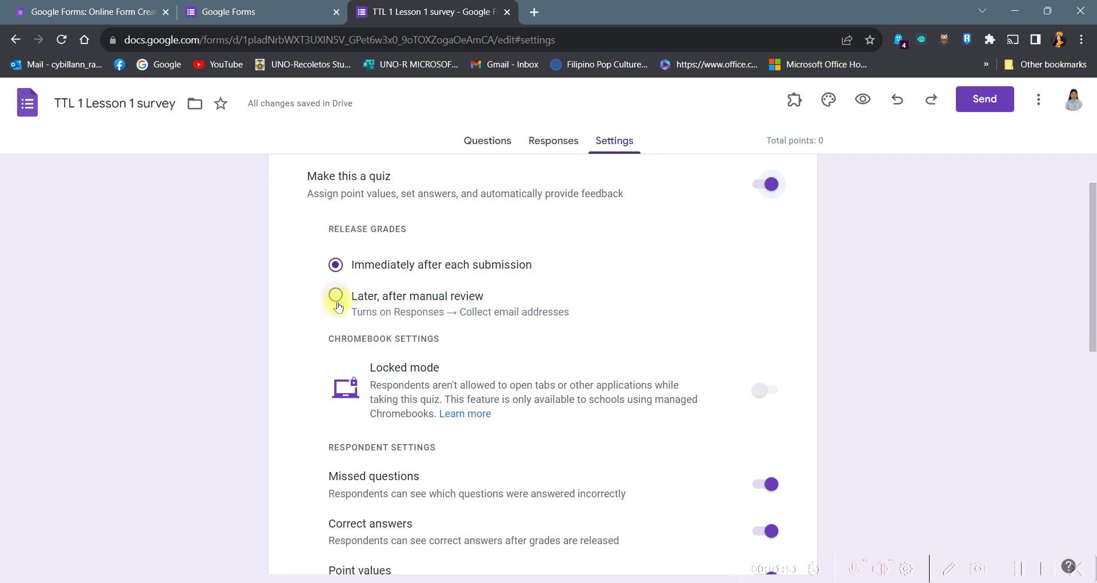
scroll(337, 300, down, 2)
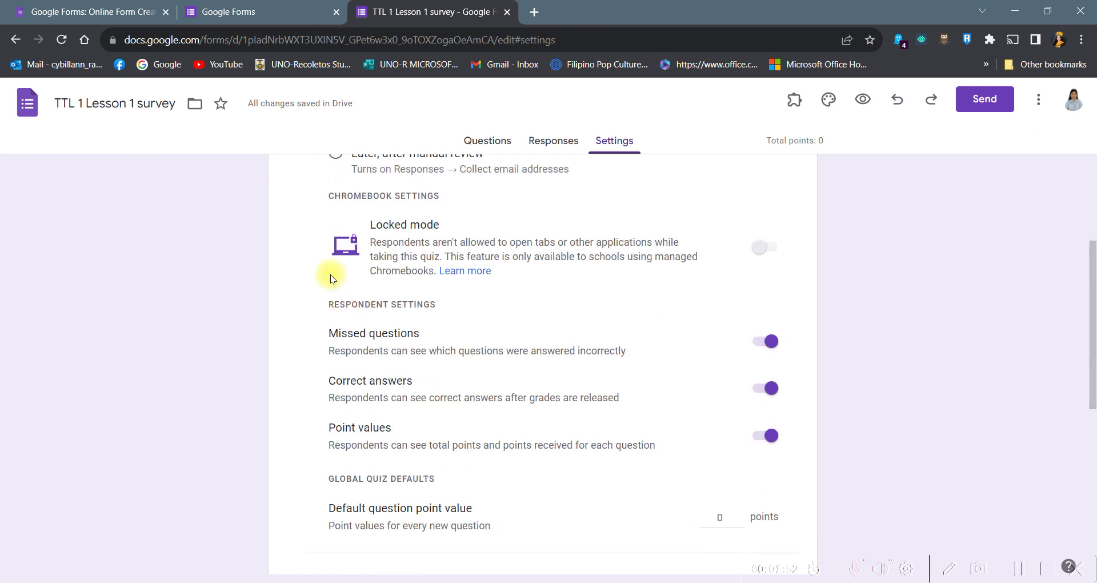
scroll(330, 274, up, 1)
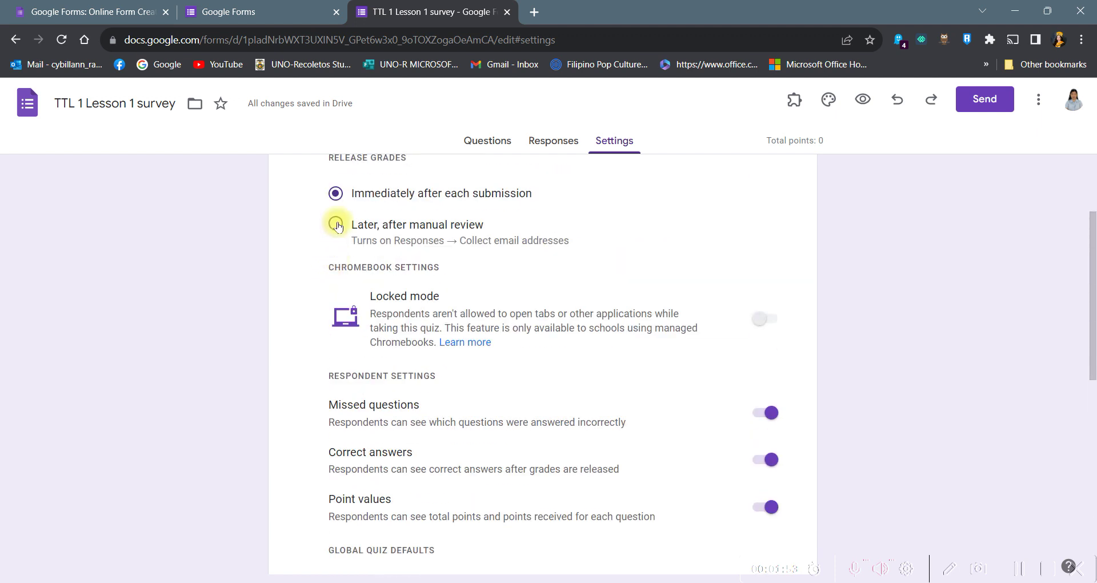
click(337, 225)
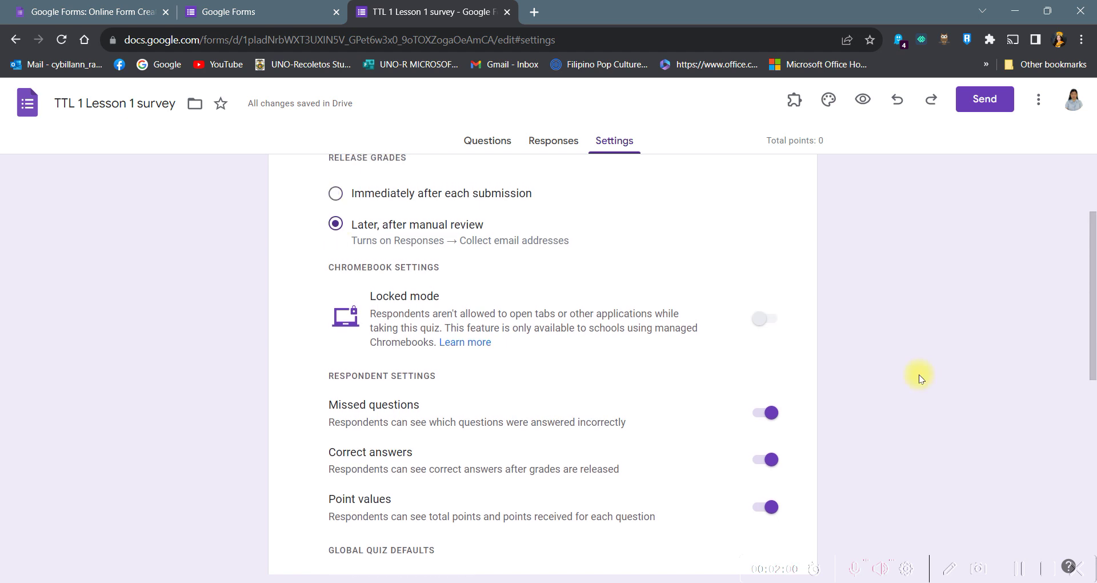
Step: Stop respondents from seeing missed questions and correct answers in the respondent settings
scroll(543, 360, up, 1)
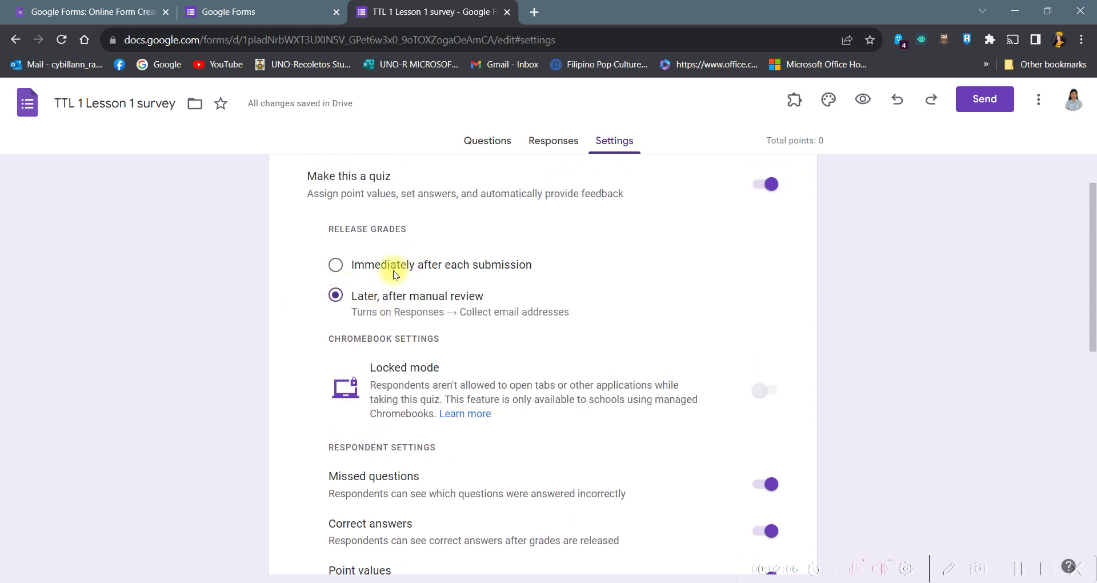
scroll(512, 375, down, 2)
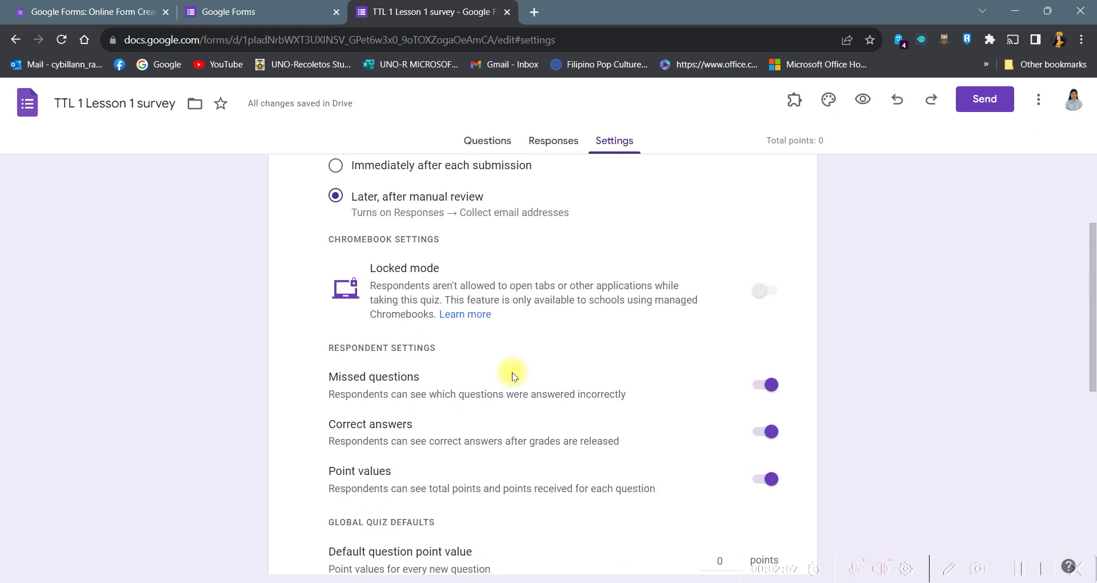
scroll(512, 372, down, 1)
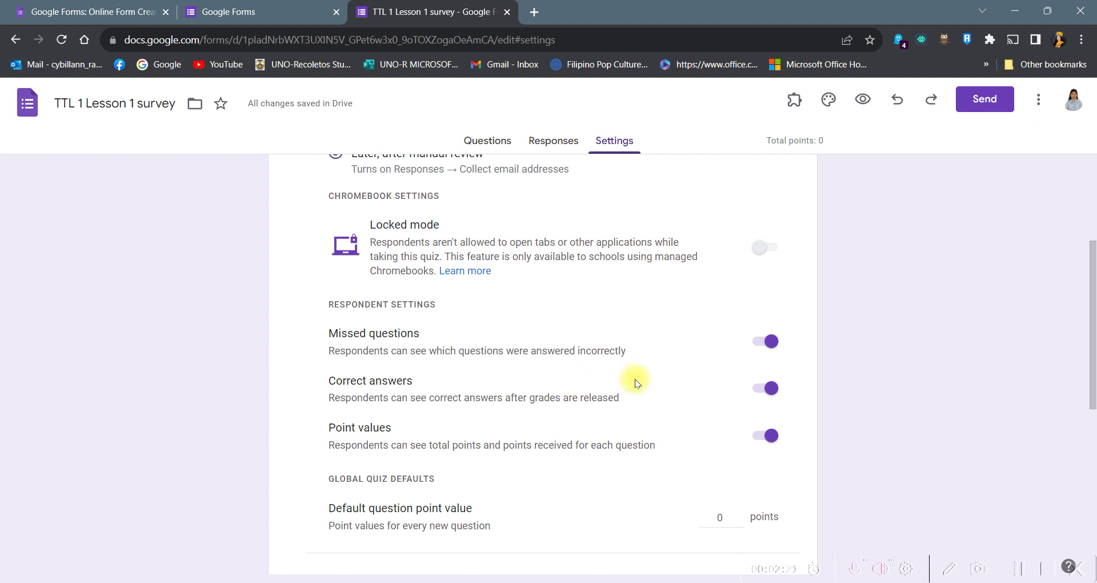
click(762, 346)
click(758, 391)
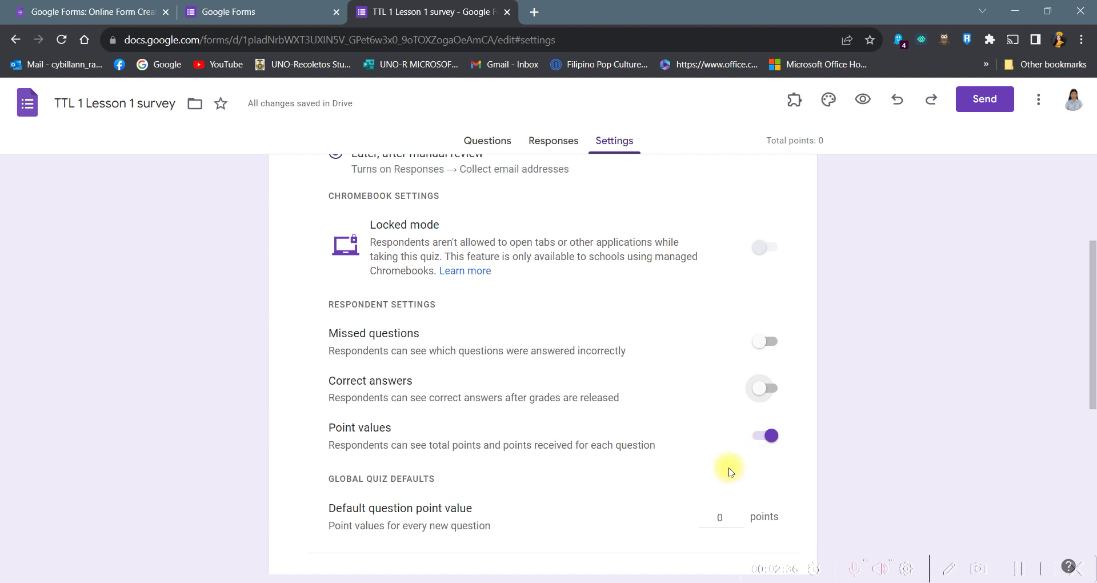
Step: Expand the response settings and choose Off for sending responders a copy of their response
scroll(668, 482, down, 2)
scroll(669, 486, down, 1)
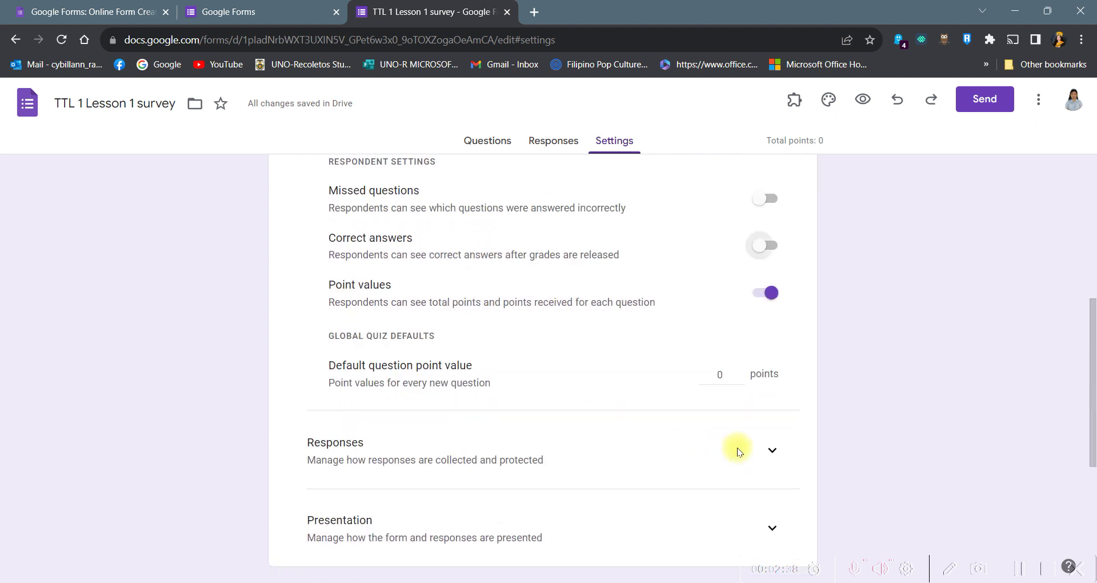
click(770, 451)
scroll(769, 440, down, 3)
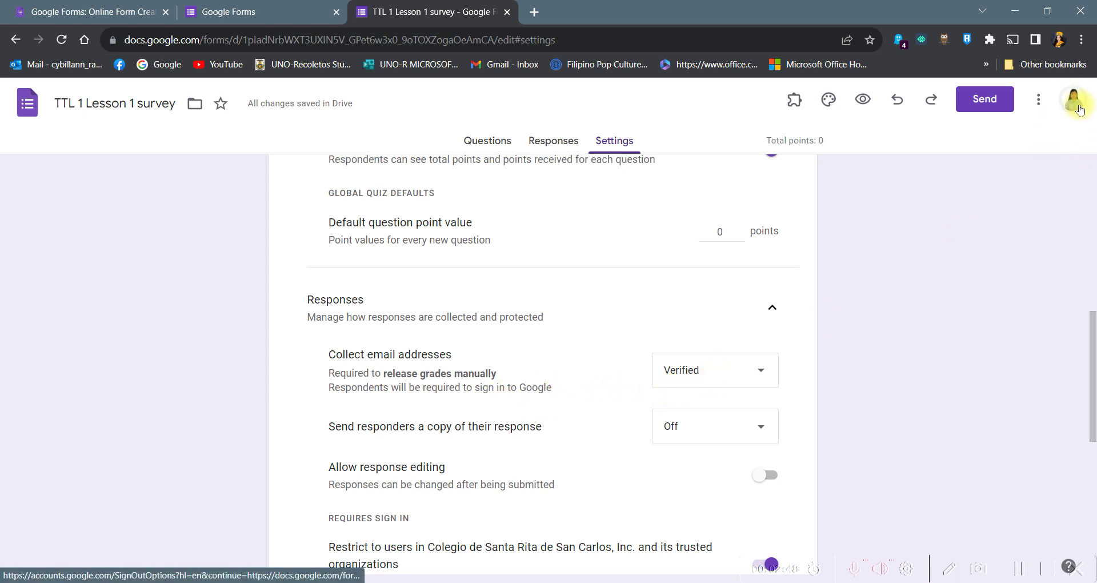
click(718, 439)
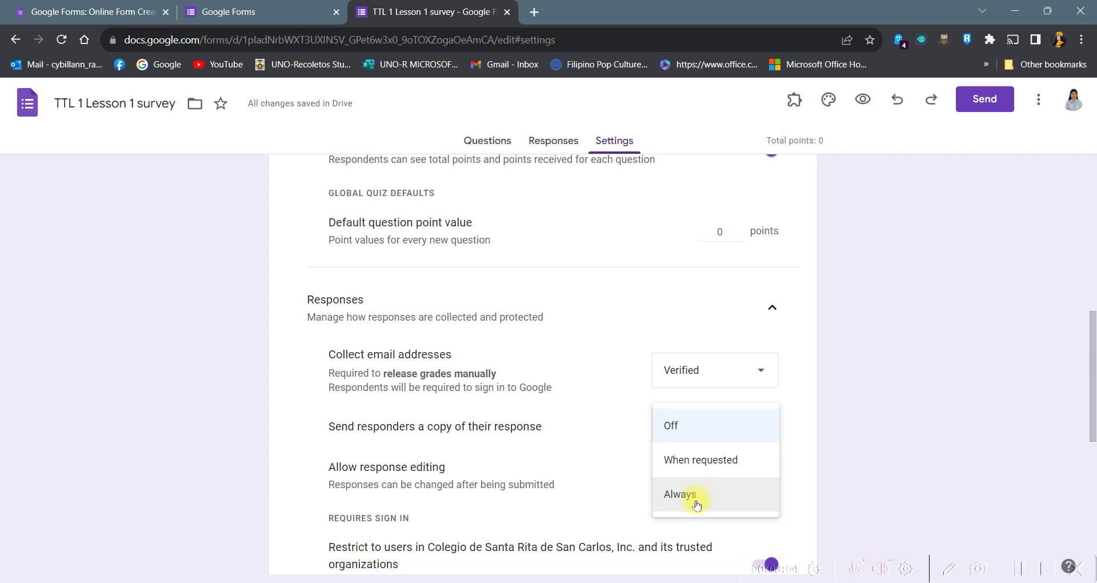
click(690, 434)
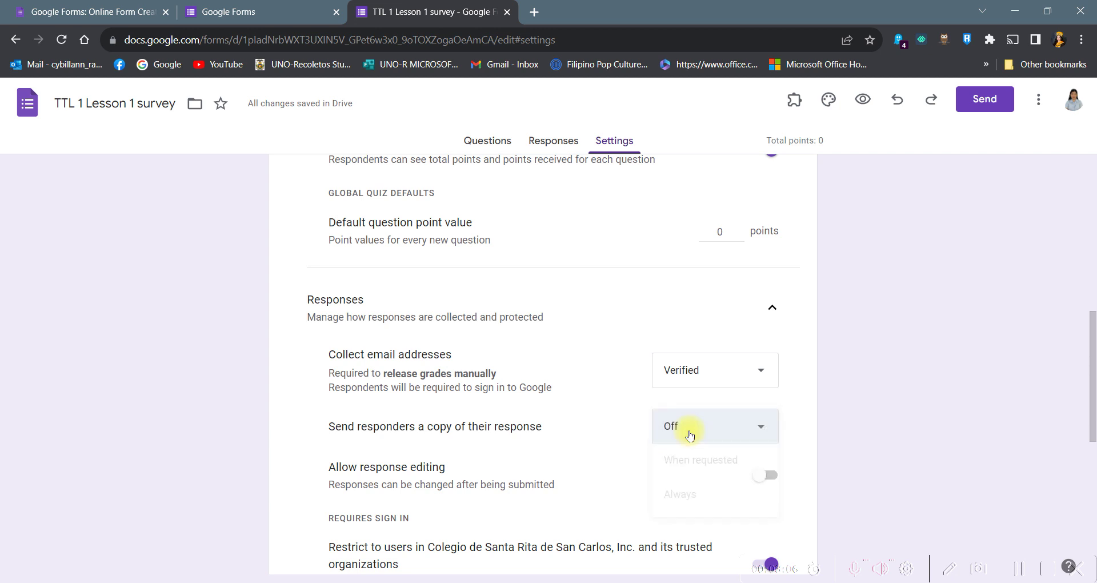
click(692, 431)
click(692, 429)
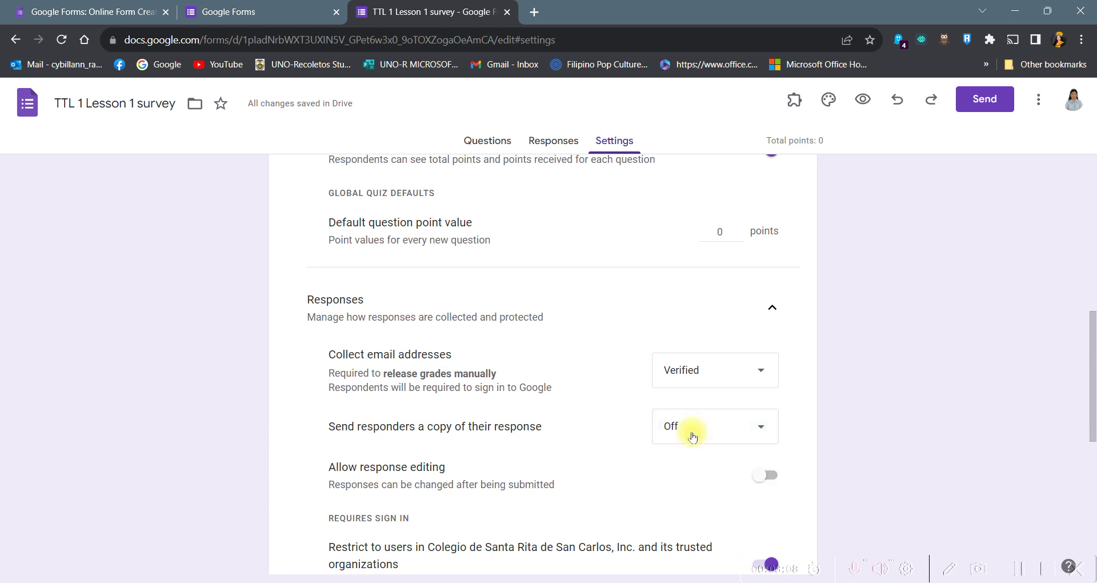
Step: Limit each respondent to 1 response in the sign-in requirements
scroll(689, 451, down, 2)
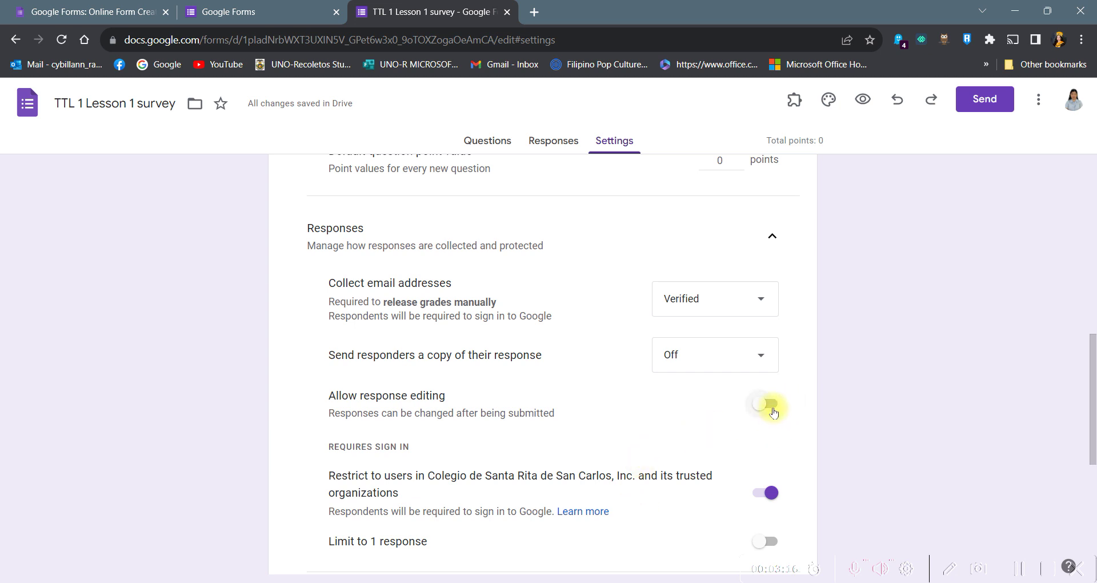
scroll(800, 422, down, 1)
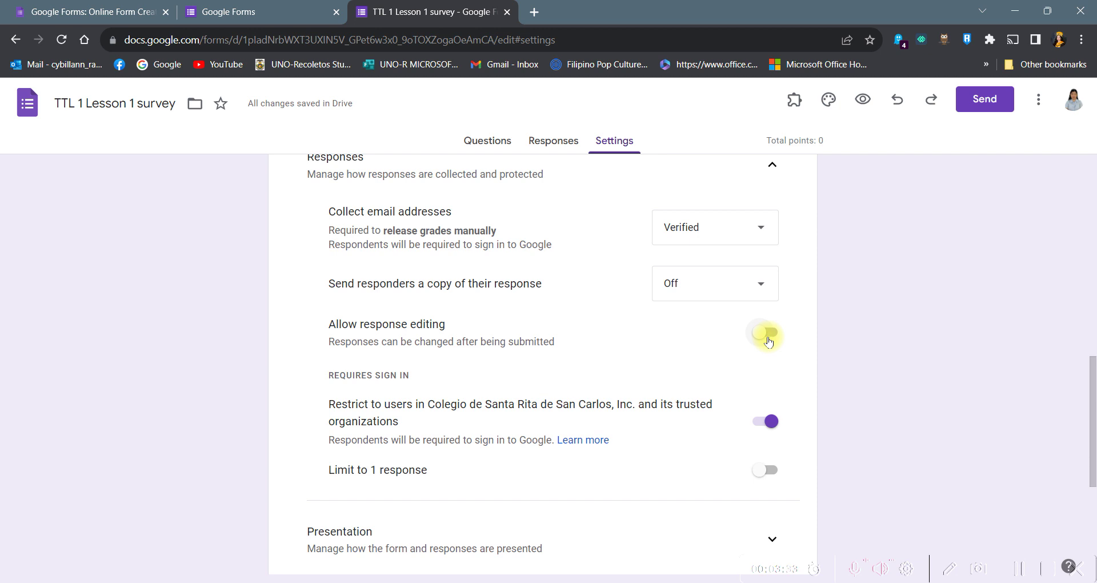
click(774, 478)
click(855, 568)
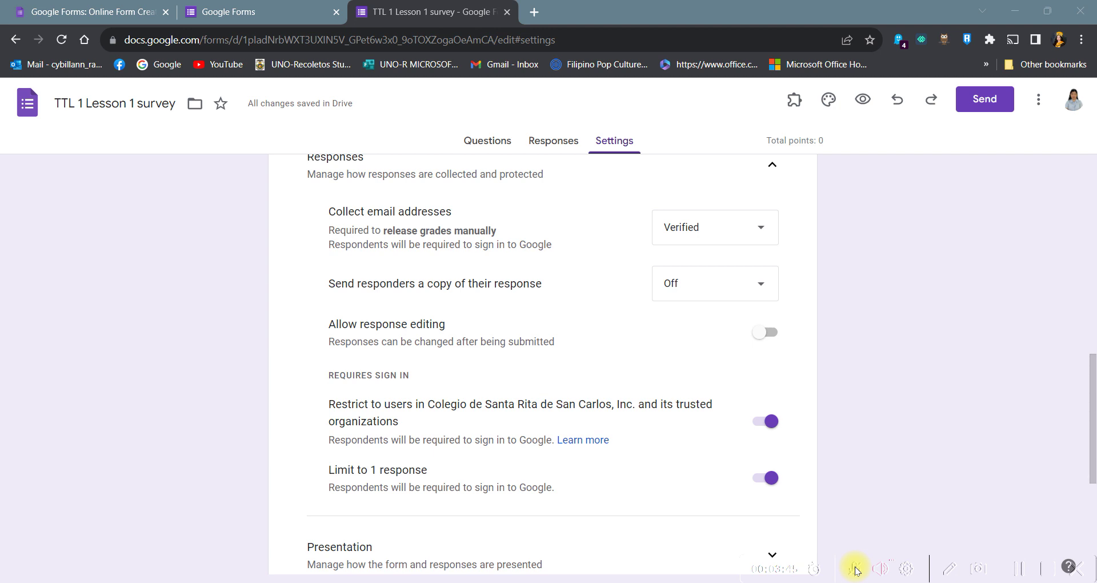
click(760, 485)
Step: Expand the presentation settings and turn on the progress bar for the form
scroll(803, 477, down, 1)
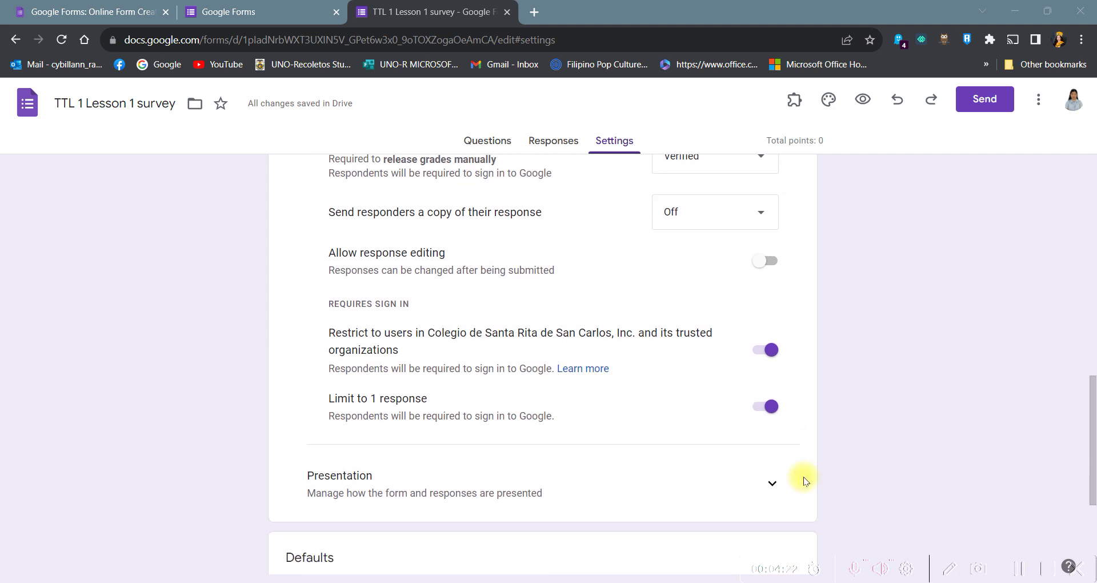
click(769, 484)
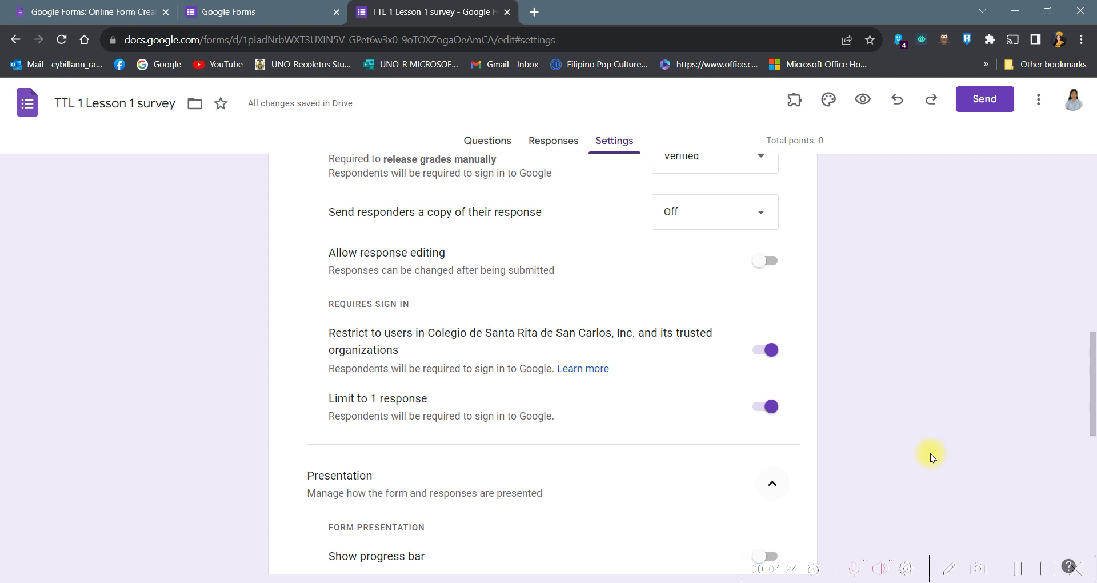
scroll(930, 454, down, 2)
click(771, 414)
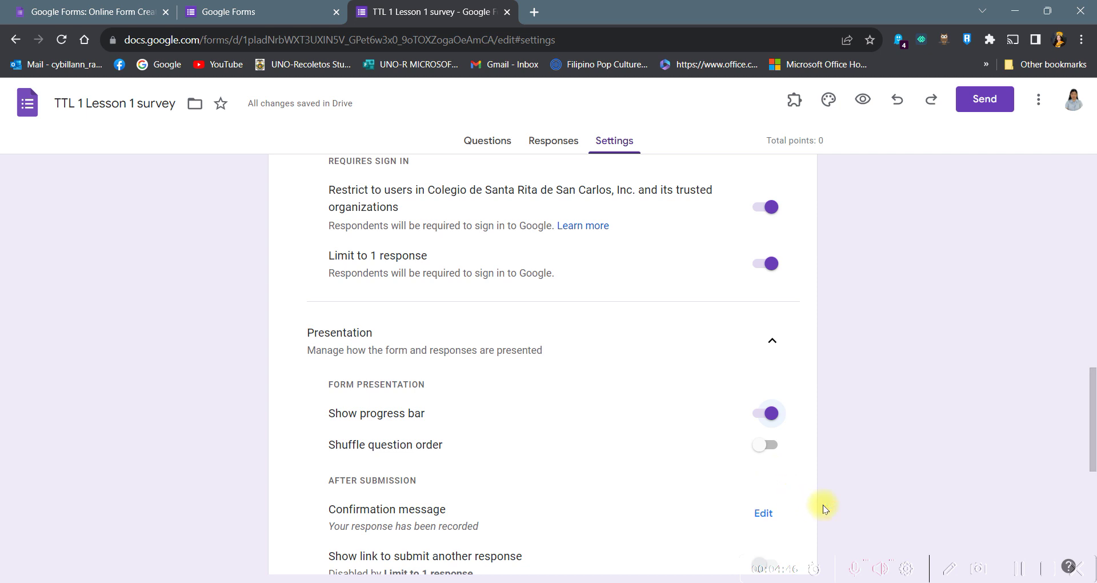
Step: Try the restriction that disables autosave for all respondents and switch it back off
scroll(743, 498, down, 1)
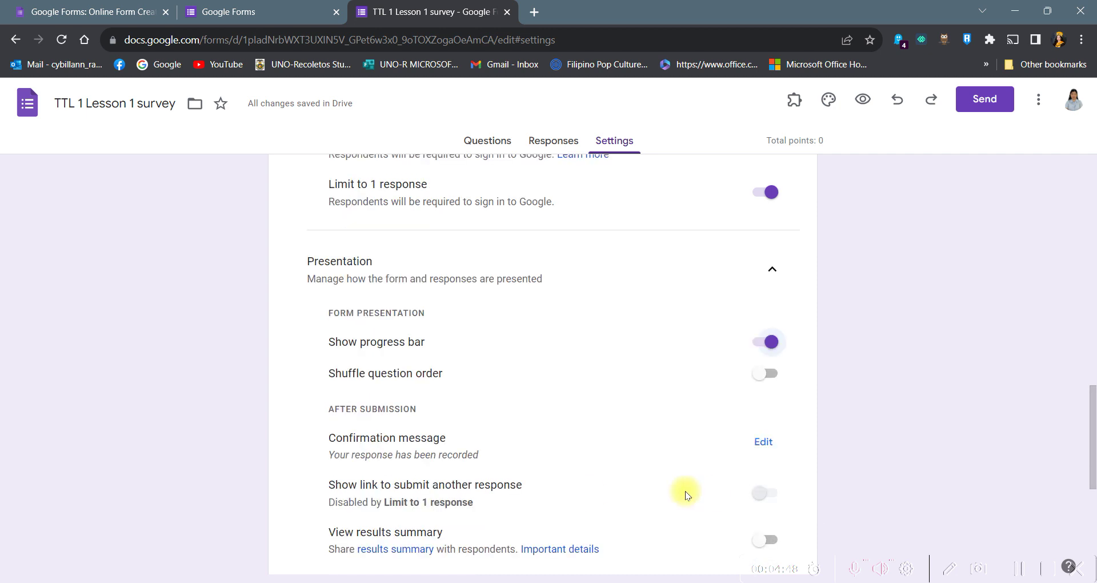
scroll(571, 494, down, 1)
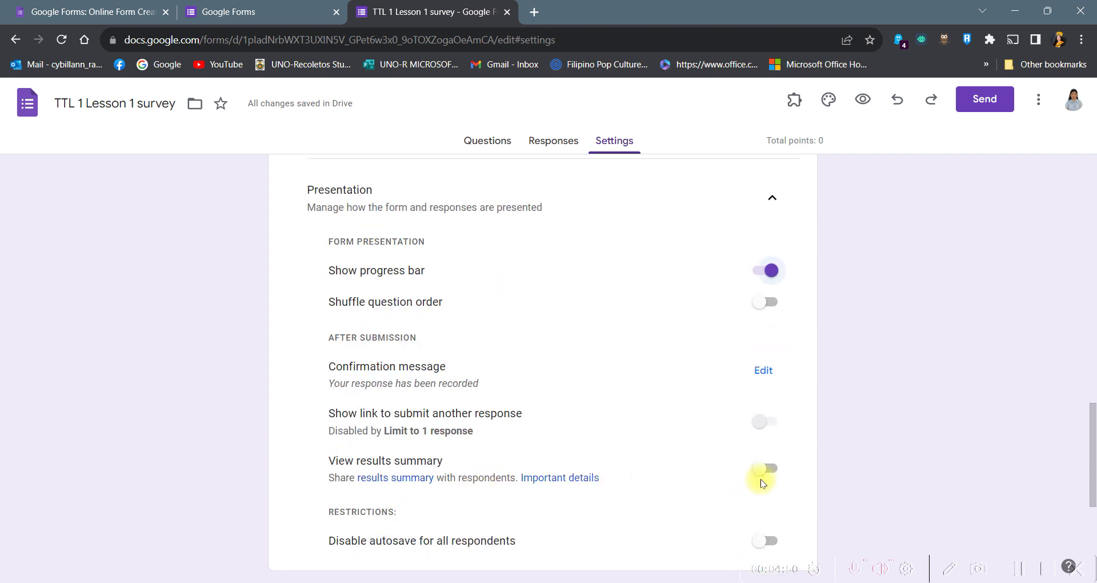
scroll(673, 490, down, 1)
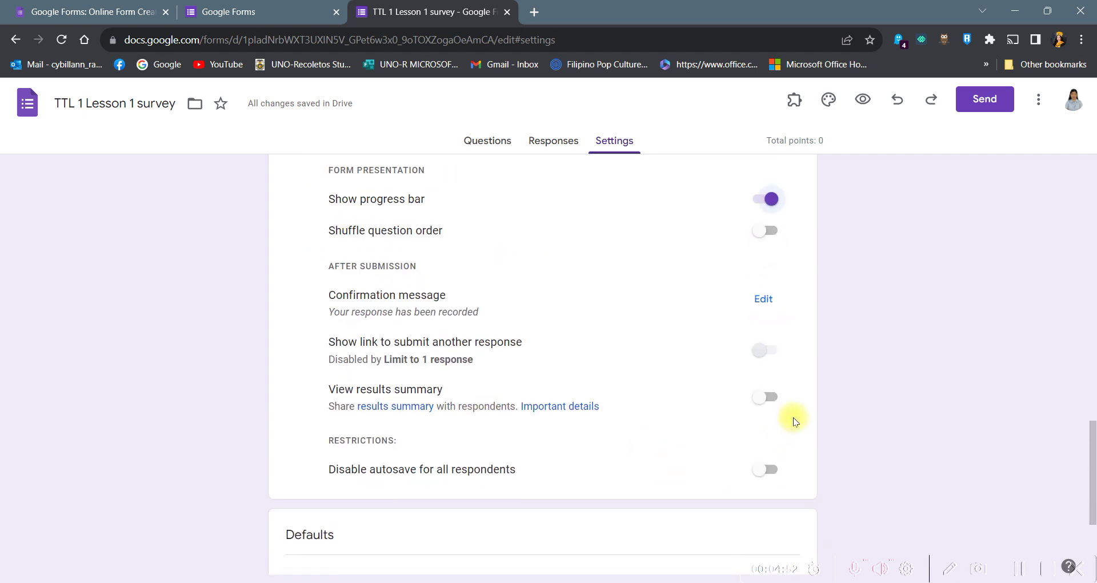
click(769, 470)
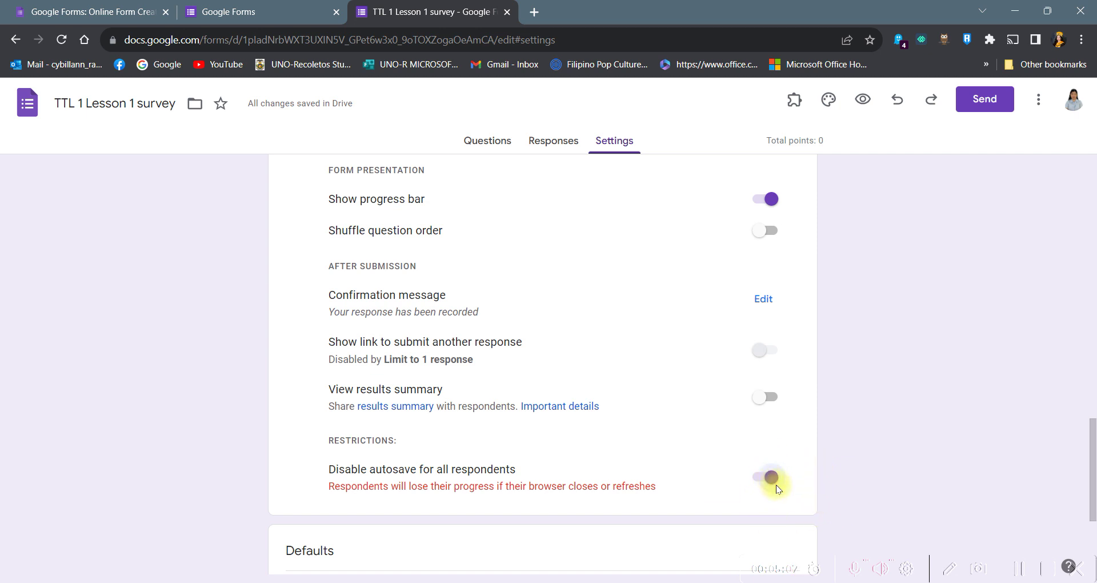
click(760, 480)
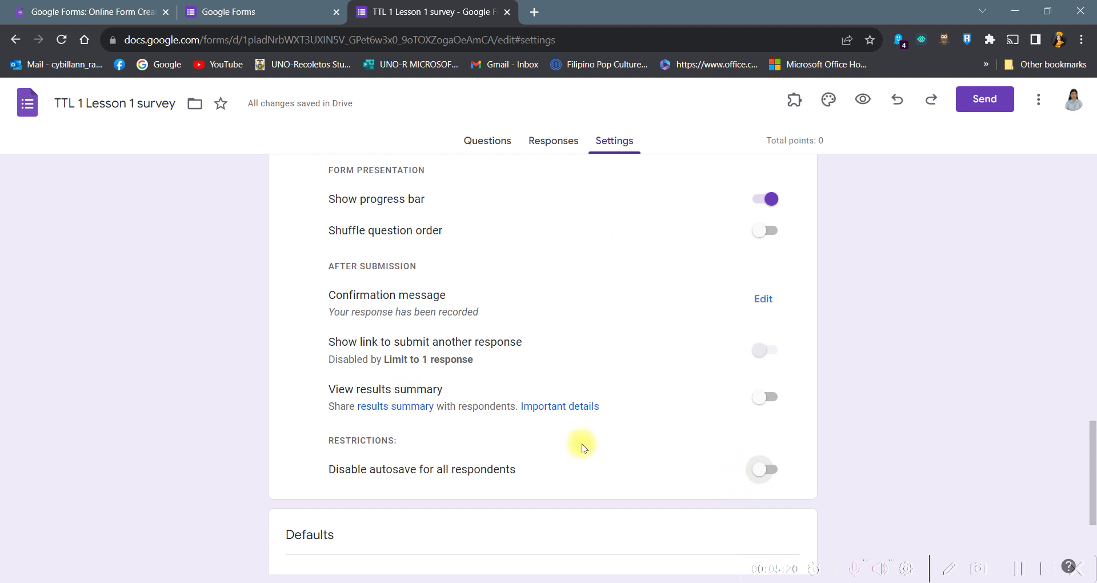
Step: Expand the form defaults and question defaults to check the email collection and required-question settings
scroll(633, 453, down, 3)
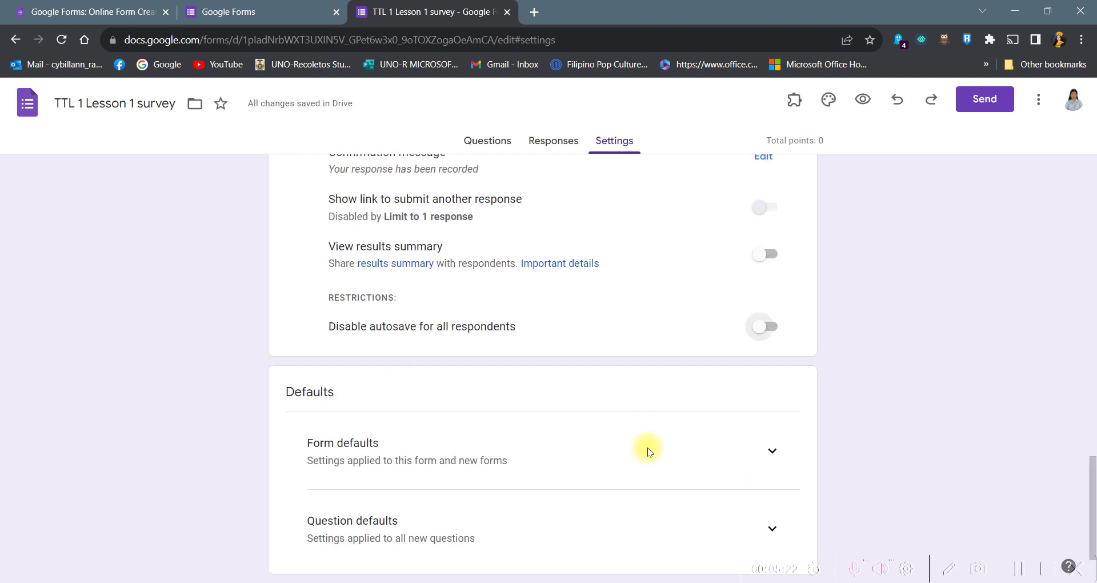
click(757, 454)
scroll(778, 436, down, 3)
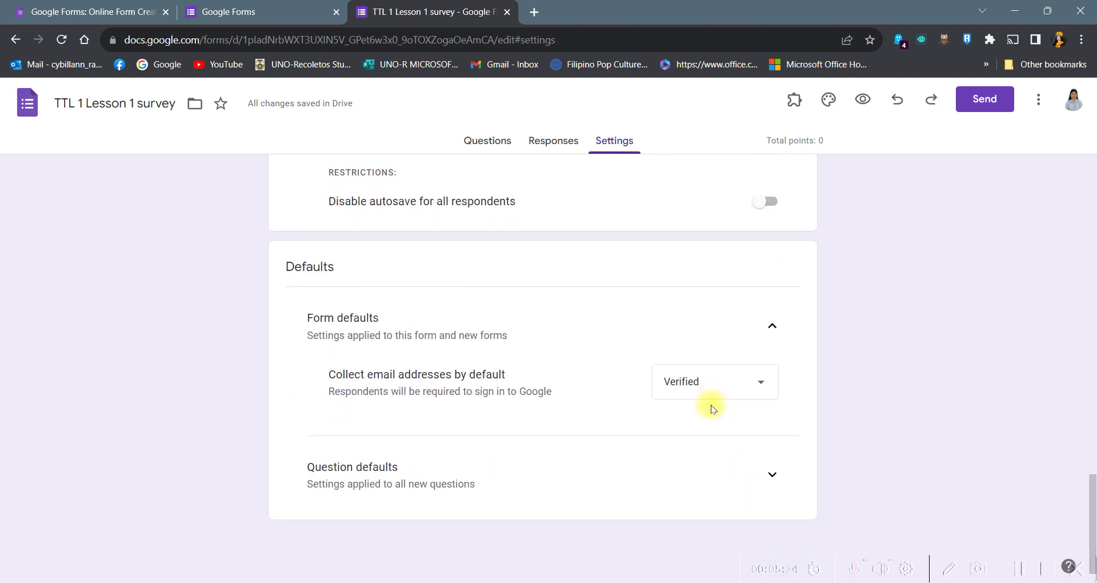
click(769, 474)
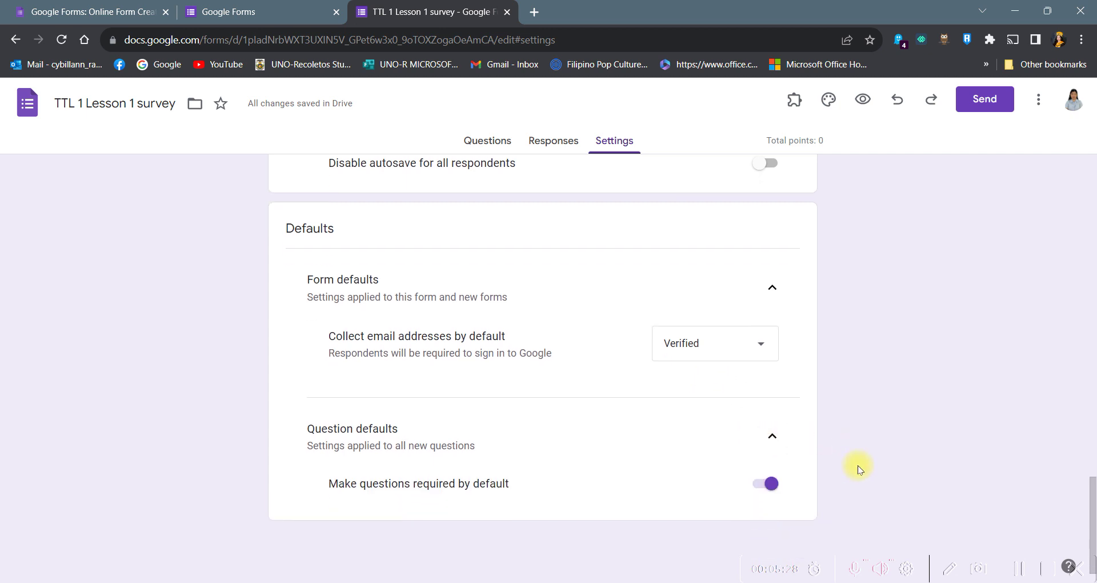
Step: Review the form settings from the defaults back up to the quiz options and return to the form's questions
scroll(859, 465, up, 3)
scroll(858, 465, down, 2)
scroll(858, 465, down, 1)
scroll(932, 383, up, 5)
scroll(931, 383, down, 1)
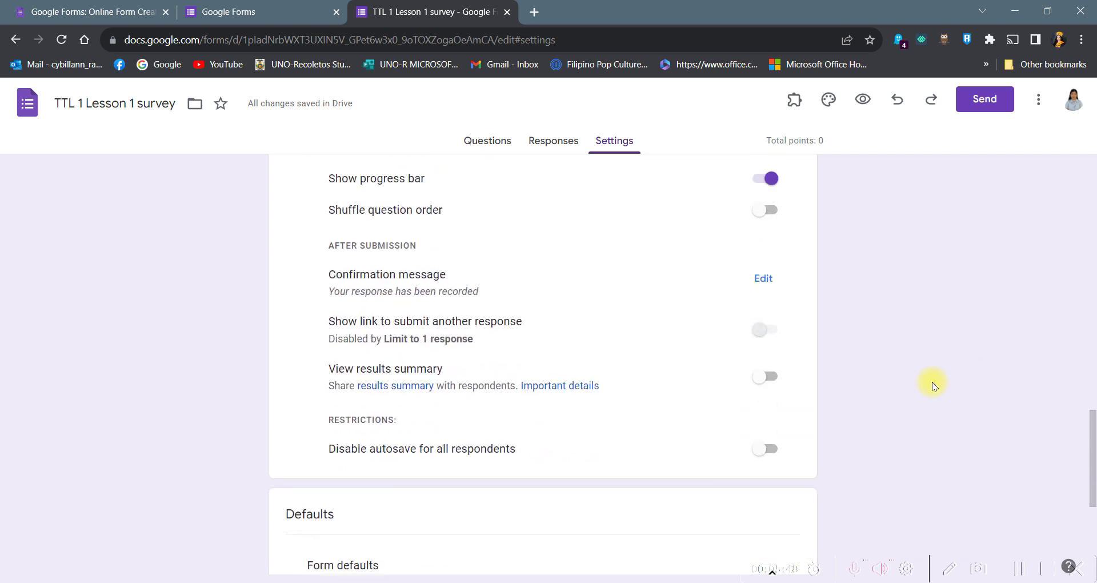
scroll(931, 382, up, 5)
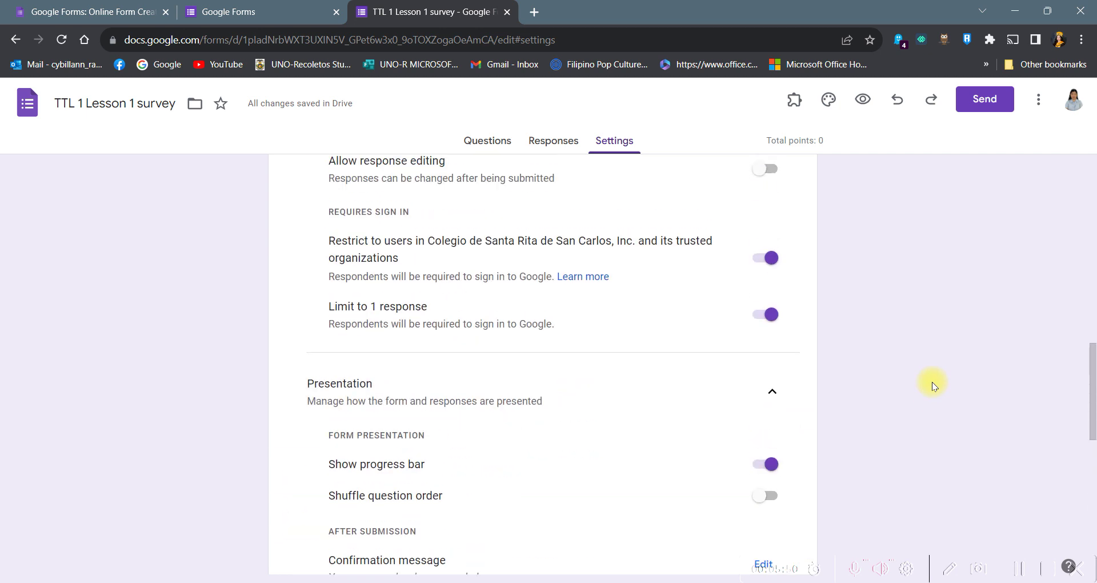
scroll(931, 382, up, 10)
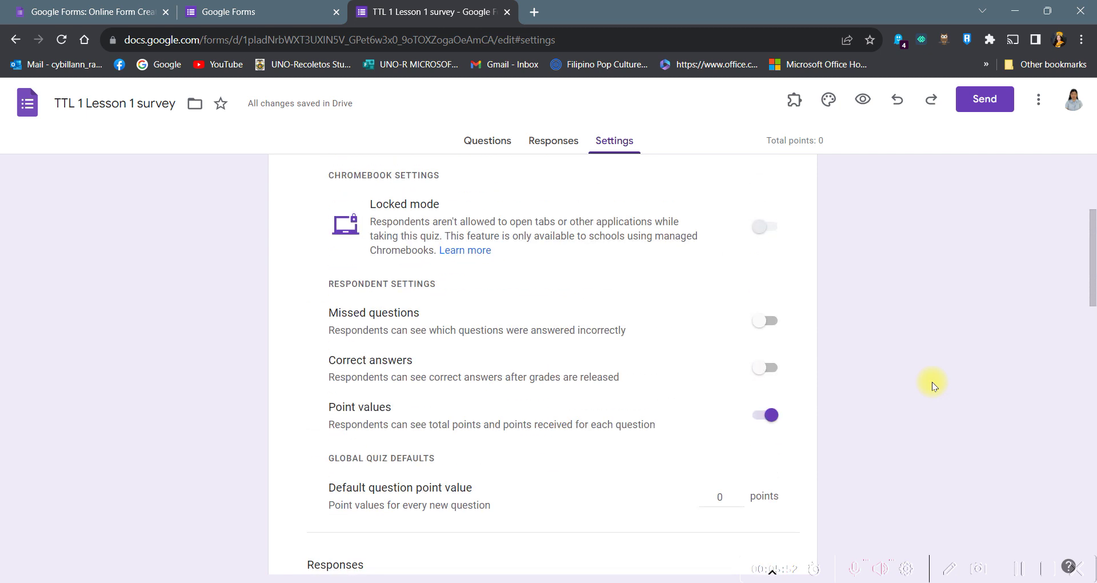
scroll(615, 251, up, 4)
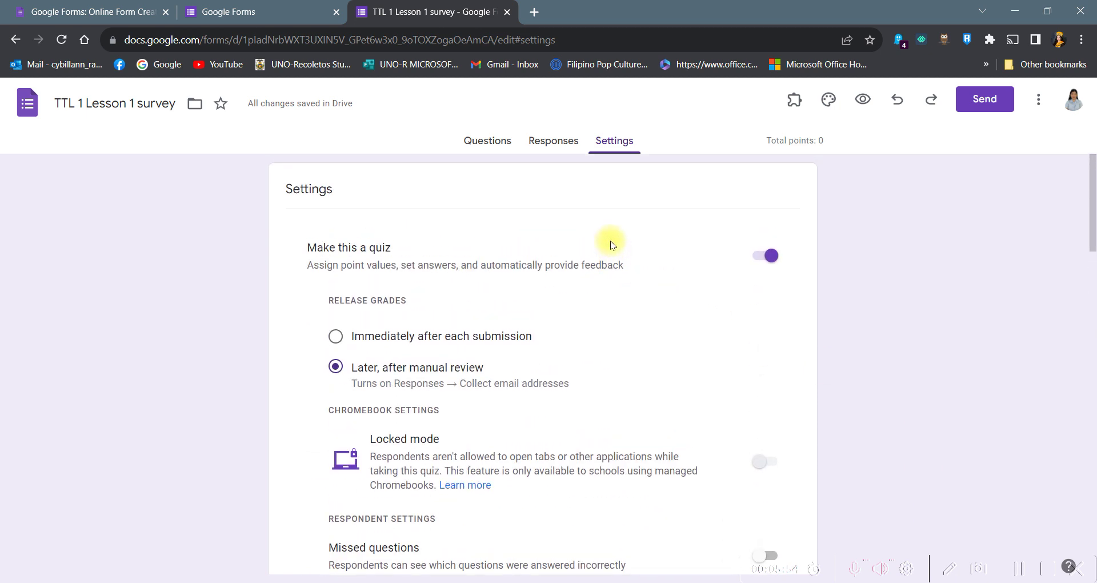
click(481, 141)
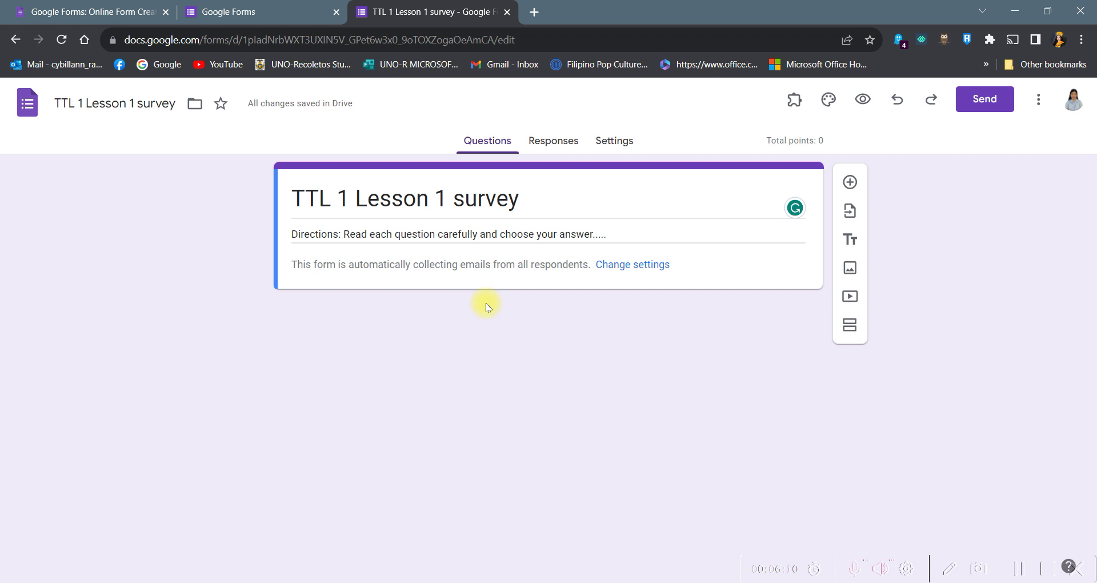
click(855, 568)
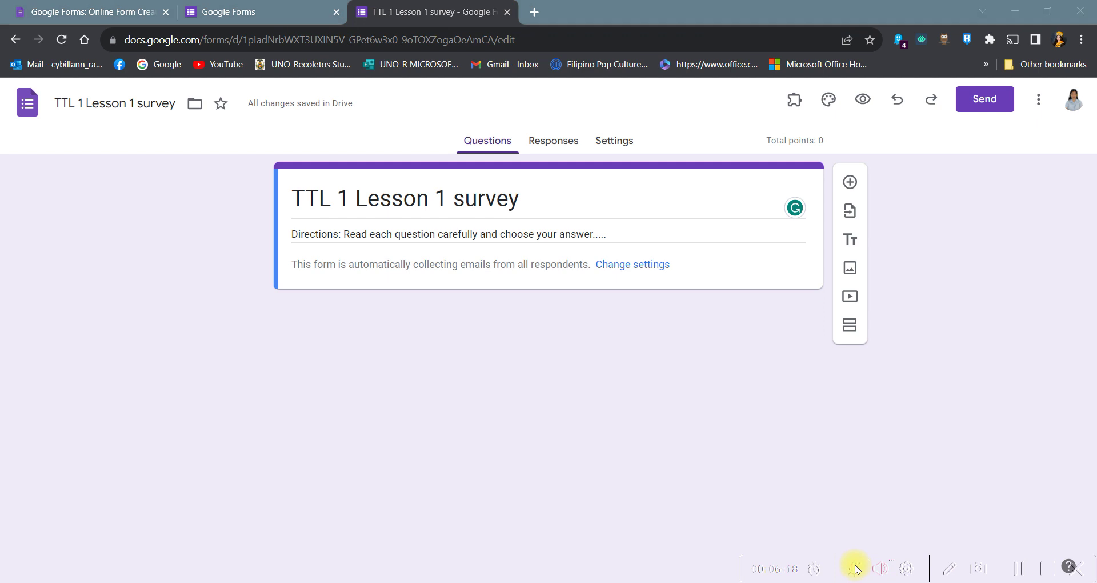
click(855, 568)
click(855, 570)
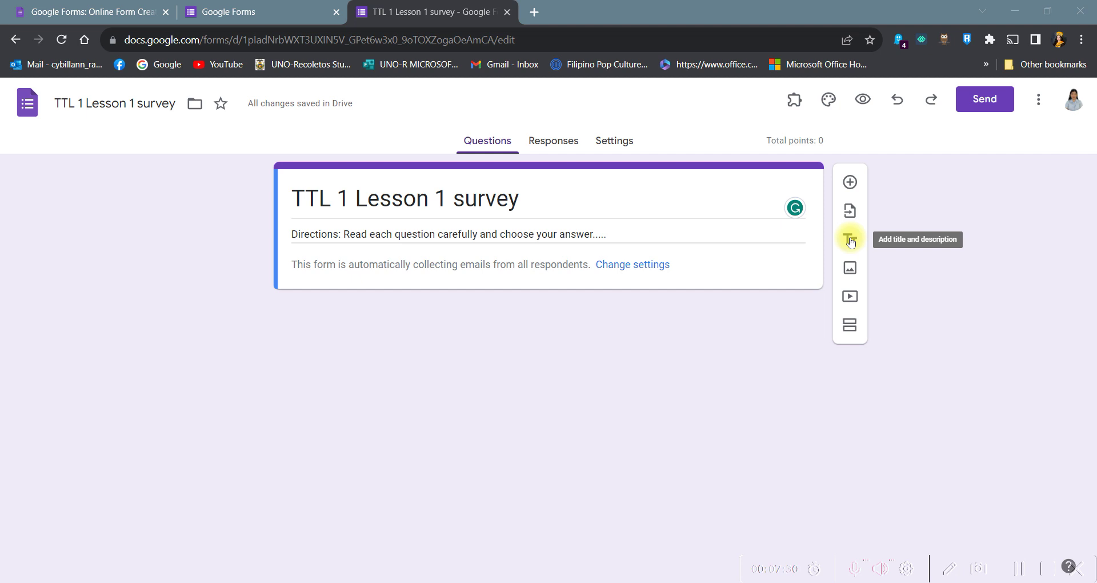
Step: Try adding a second section to the form and delete that section again
click(851, 326)
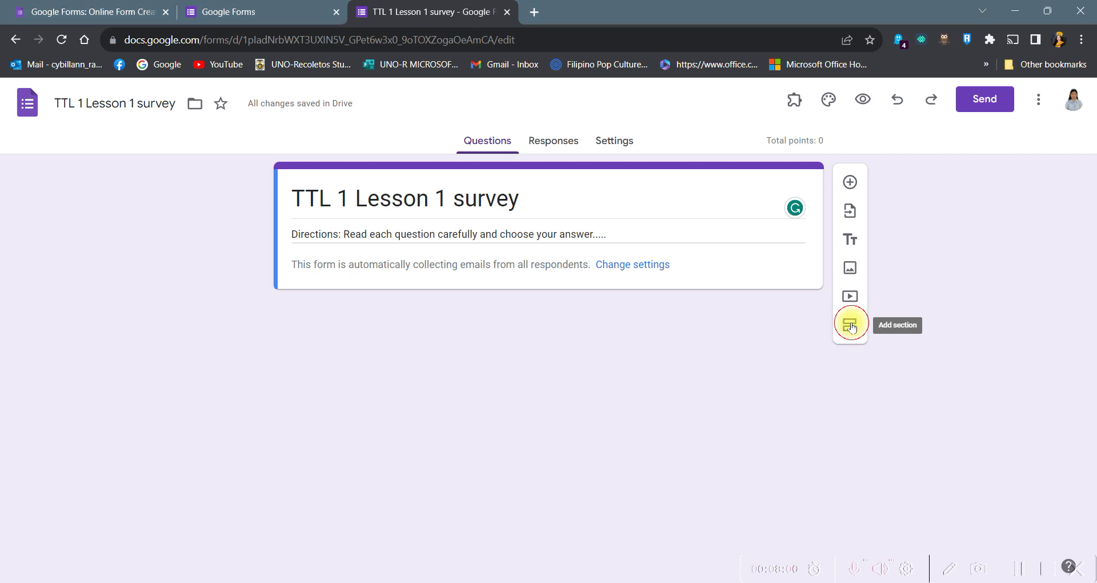
click(851, 327)
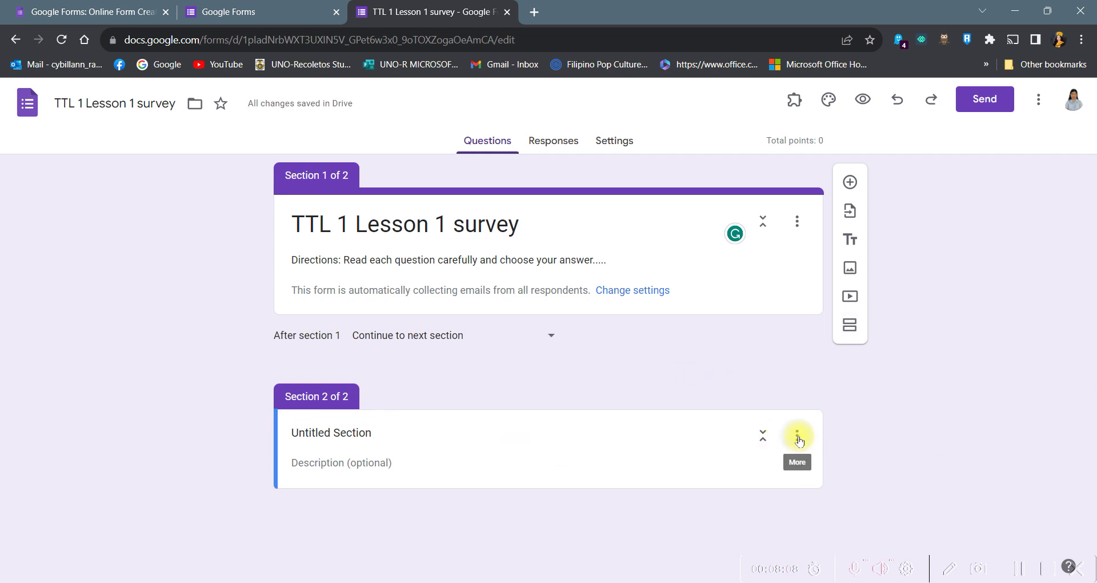
click(797, 437)
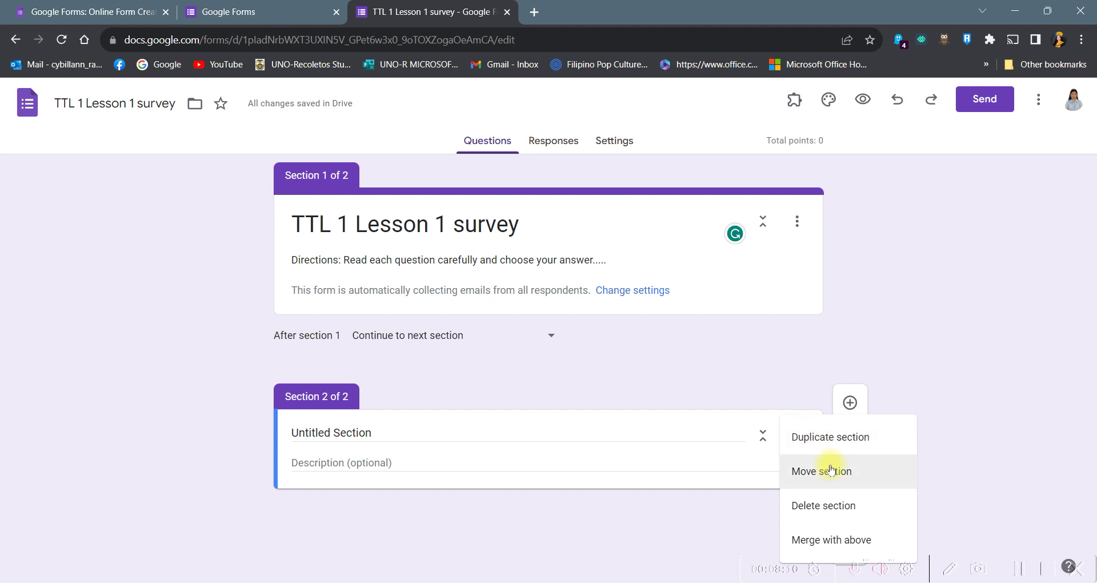
click(839, 495)
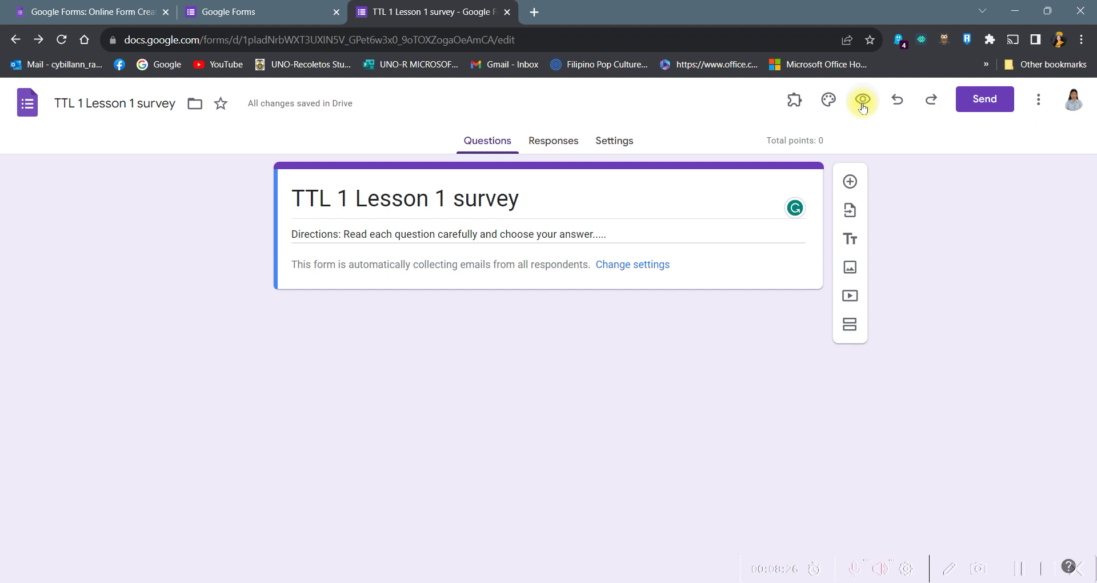
Step: Open the form's theme customization and check the fonts available for the header text
click(830, 100)
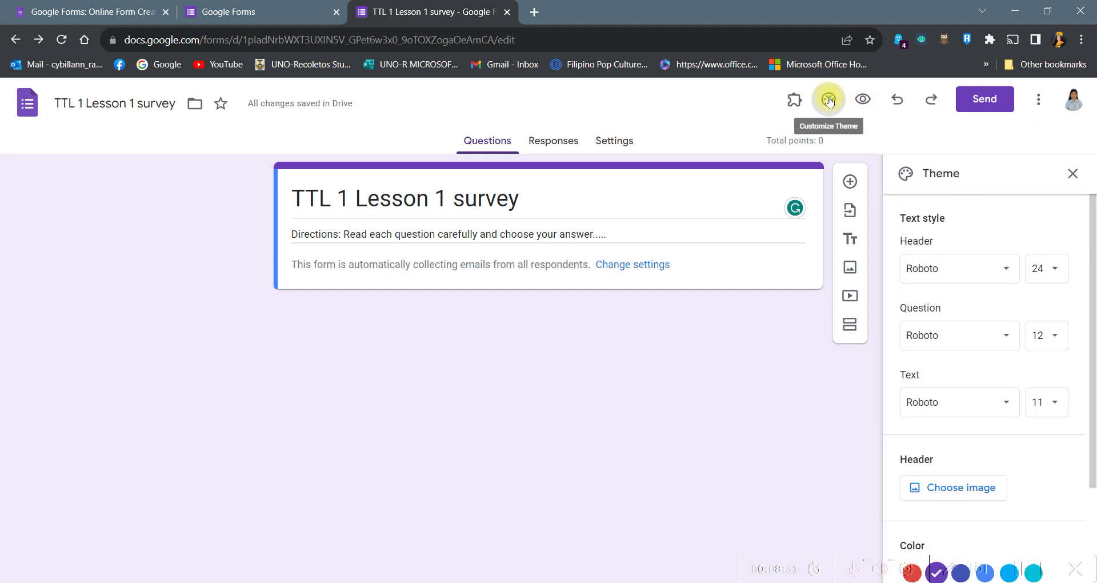
click(999, 267)
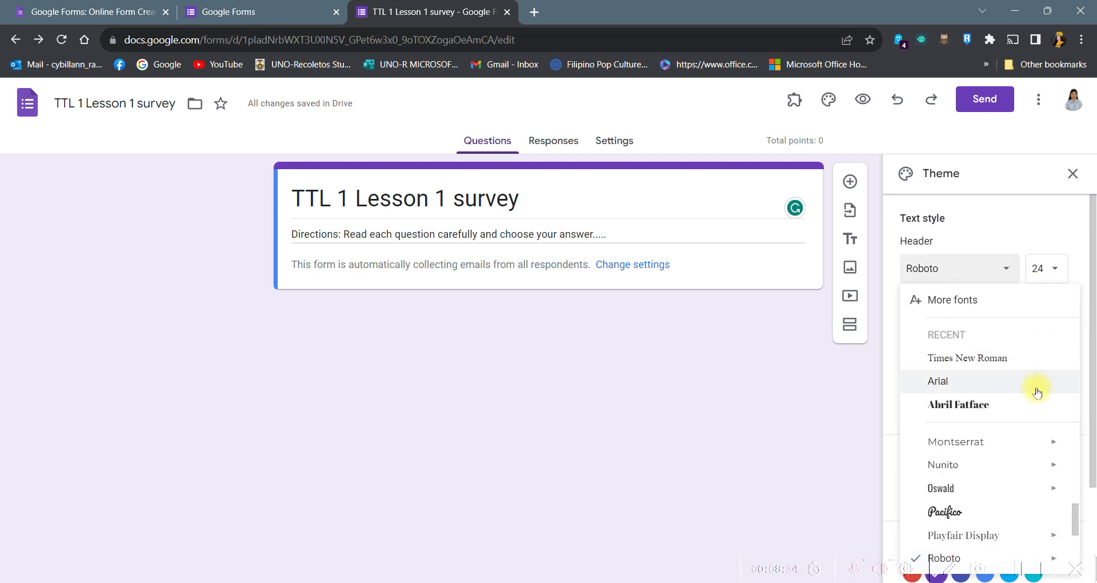
click(778, 414)
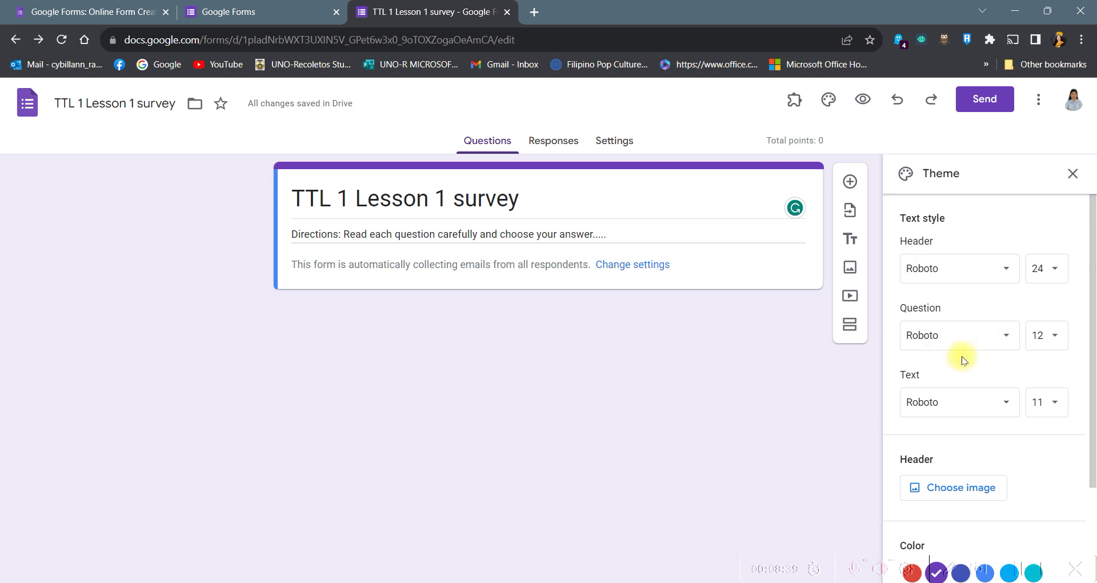
Step: Set the form's header image to the Illustrations picture of ribboned diplomas and a graduation cap
scroll(955, 345, down, 1)
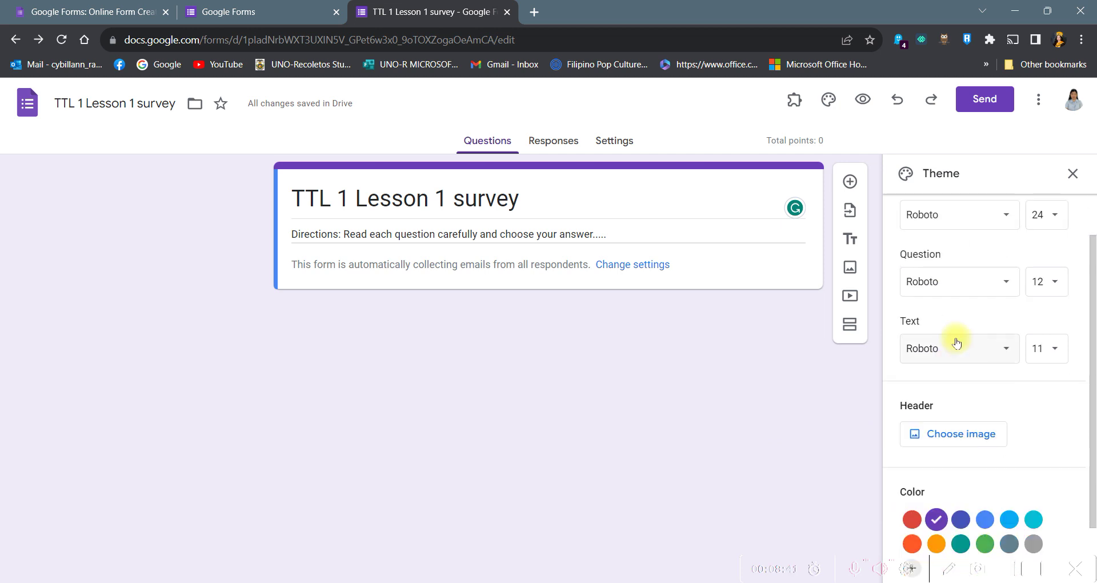
scroll(992, 422, down, 1)
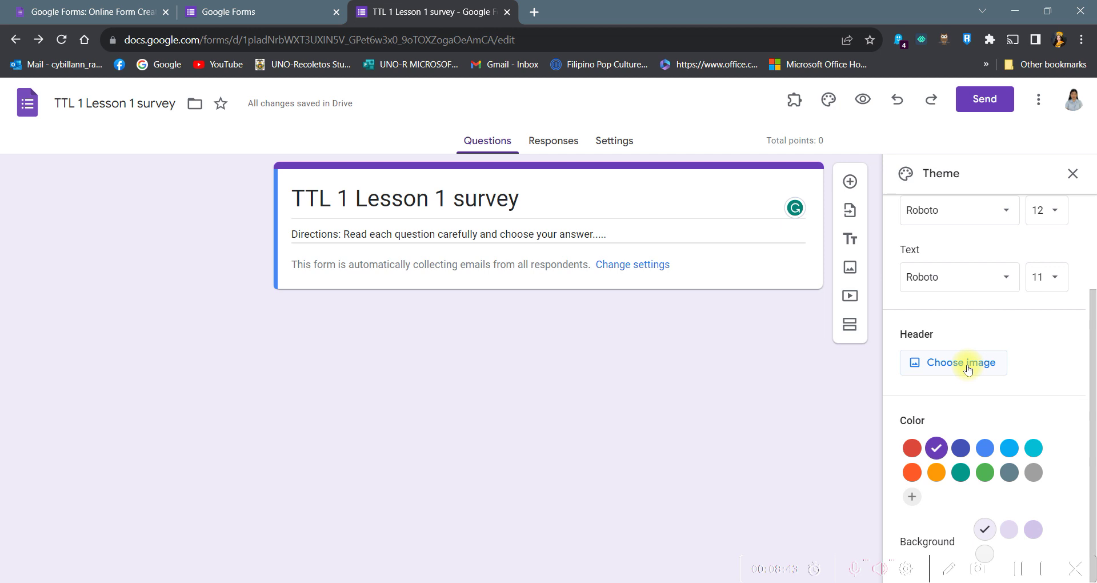
click(991, 369)
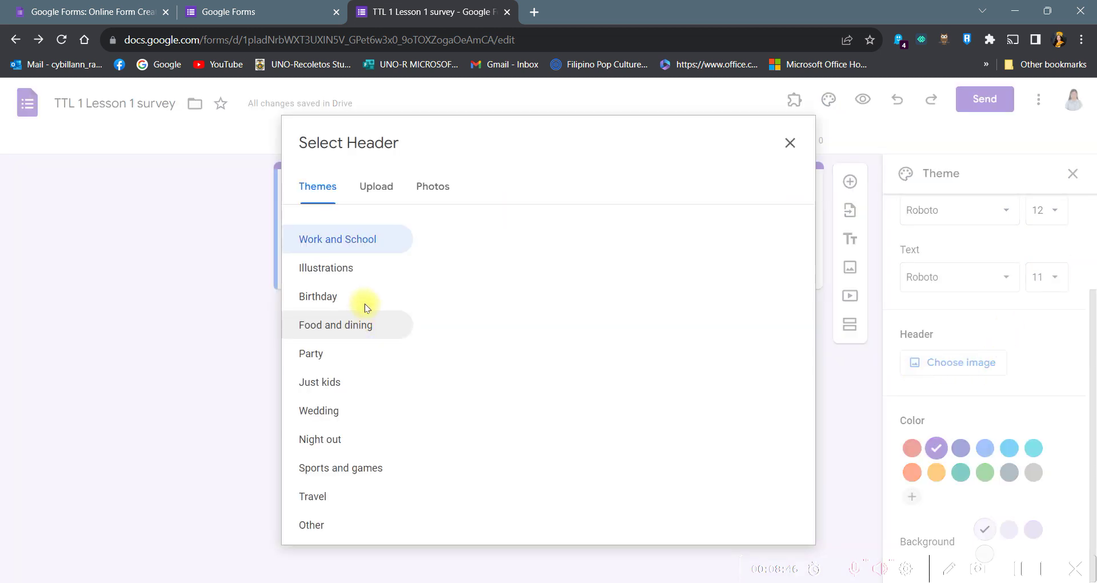
click(331, 278)
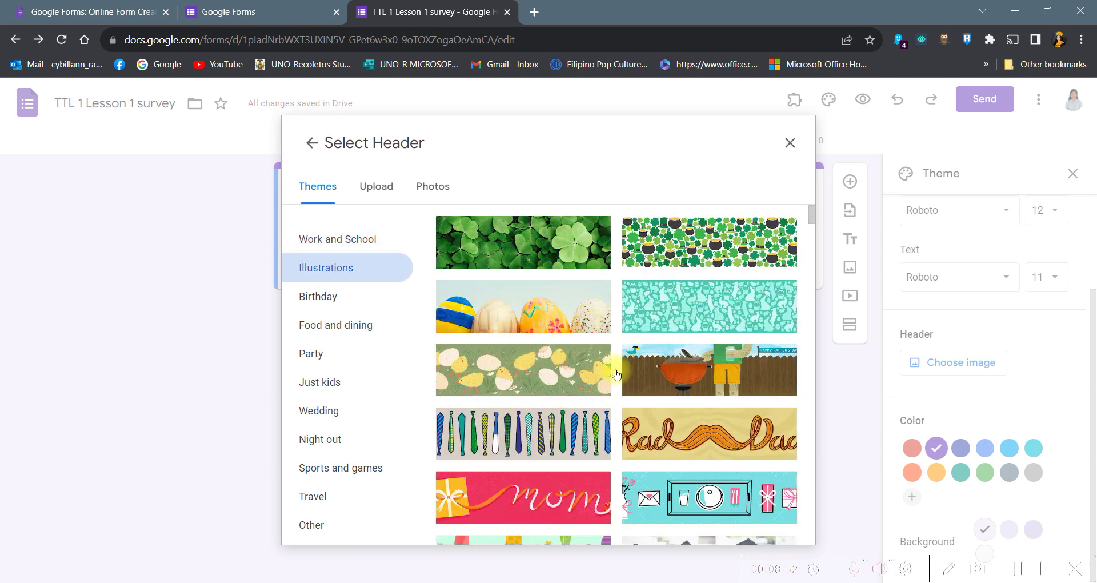
scroll(602, 469, down, 3)
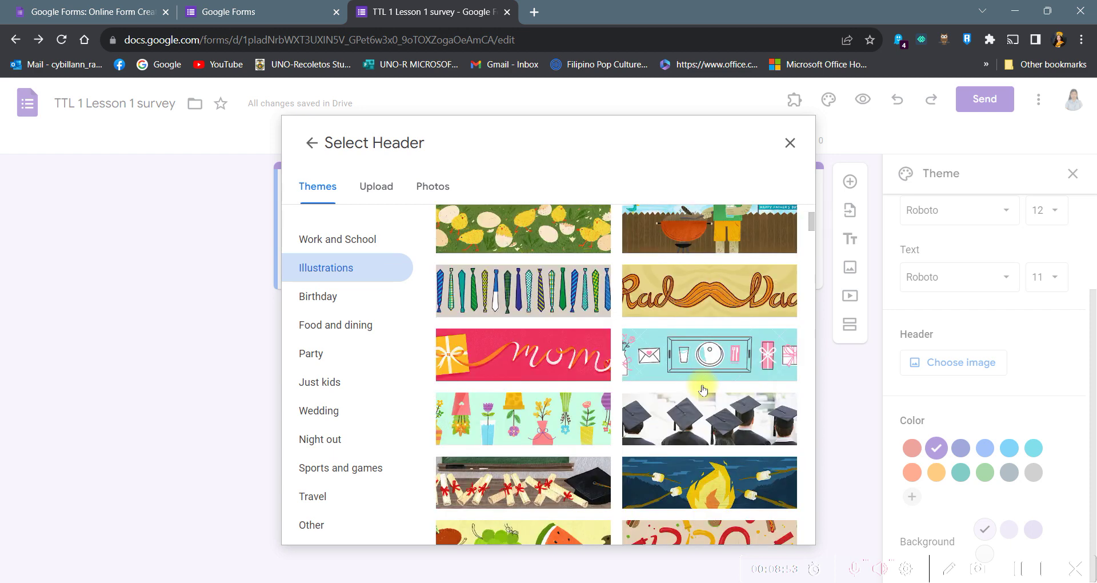
click(547, 478)
click(771, 521)
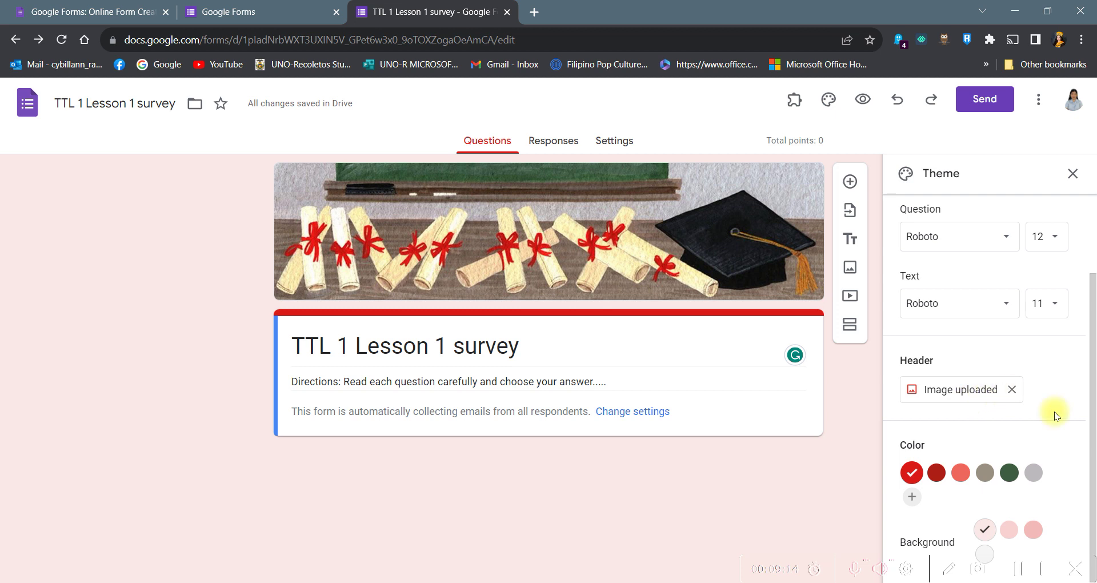
Step: Try the darker pink and grey backgrounds and the red theme colors, and settle on the dark green theme color
click(1009, 530)
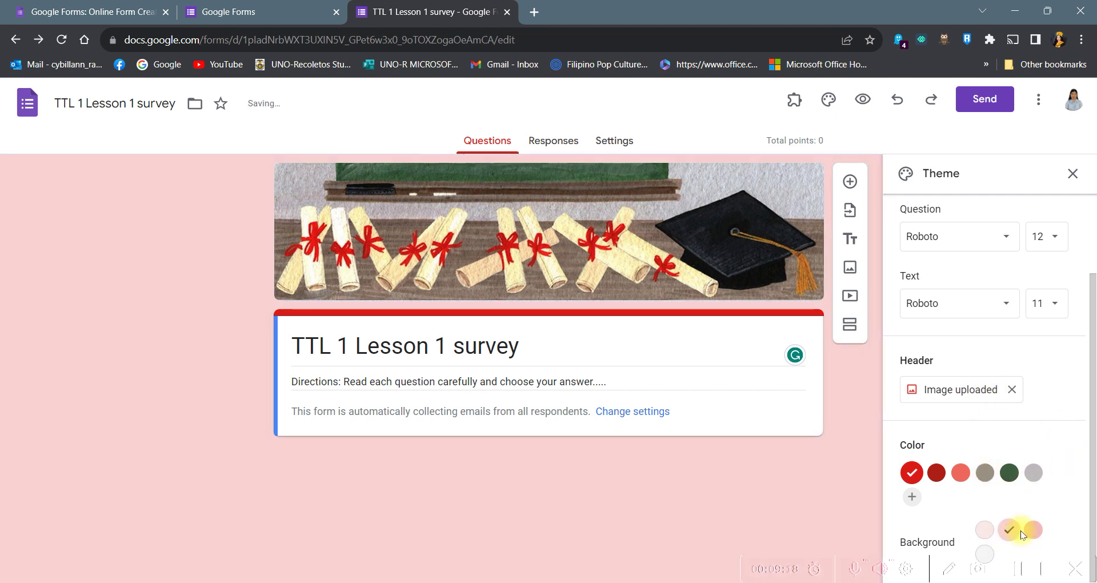
click(985, 555)
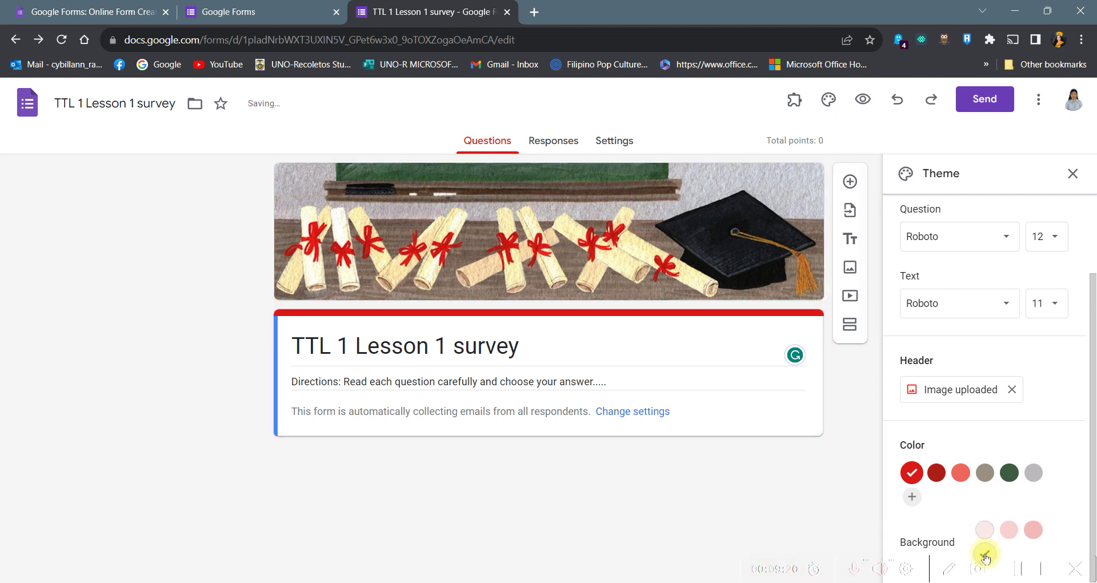
click(938, 479)
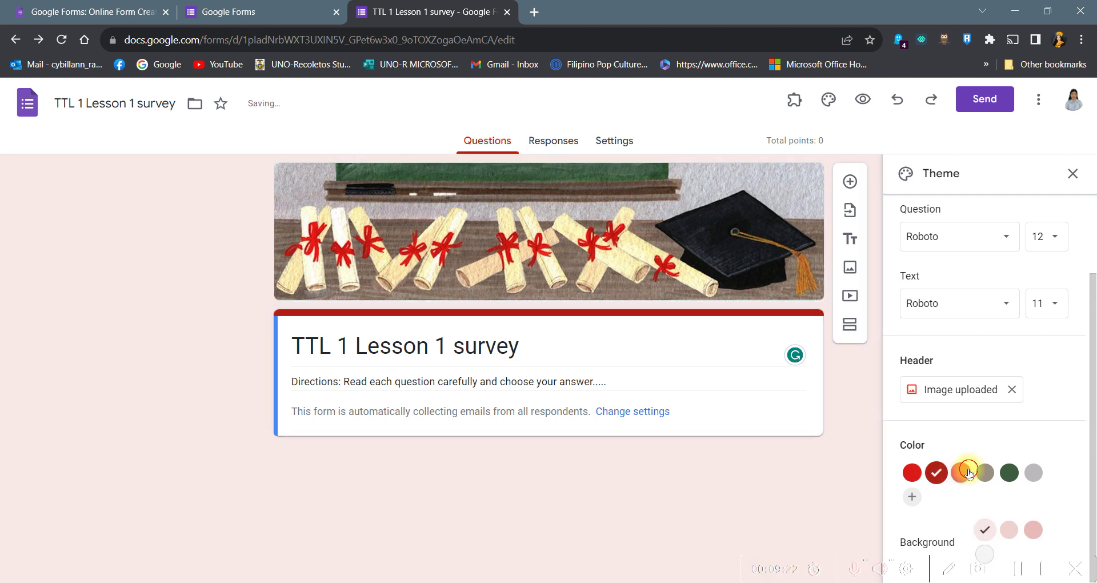
click(961, 472)
click(1010, 472)
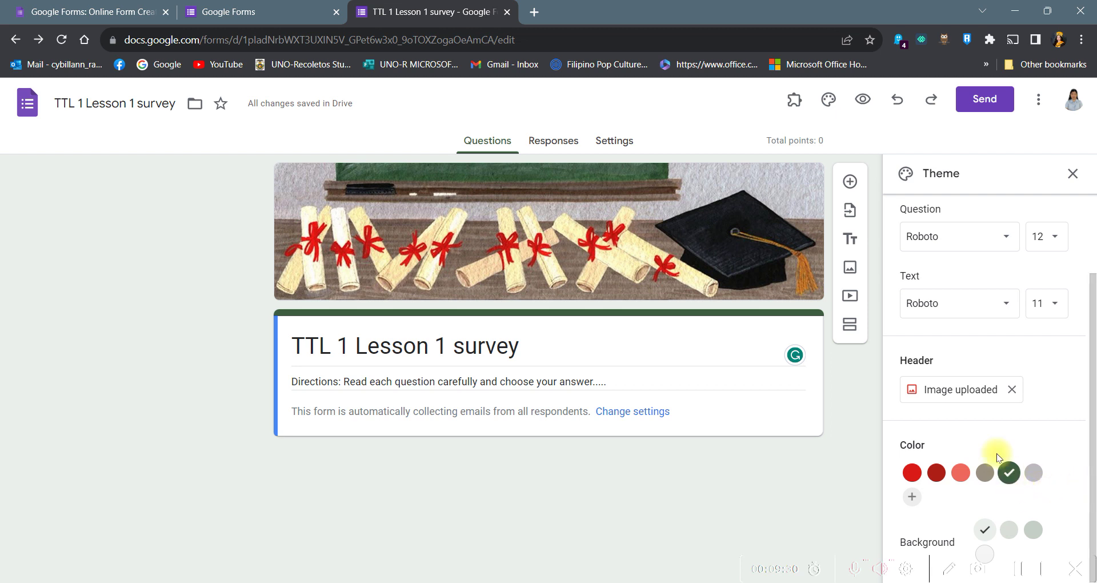
Step: Set the theme's header font to Times New Roman and the question font to Abril Fatface
scroll(1031, 323, up, 2)
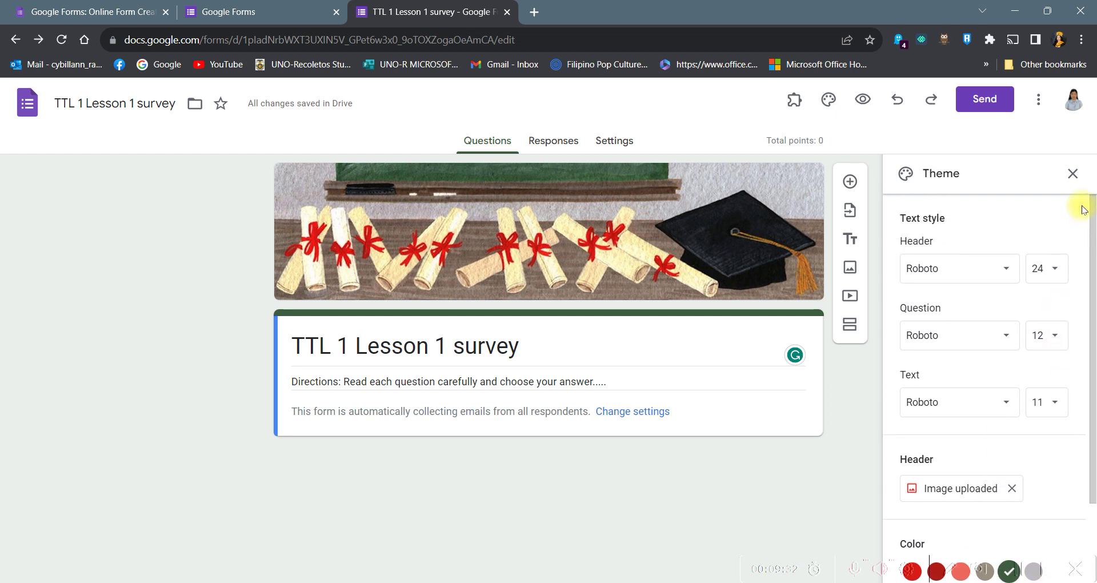
click(979, 268)
click(995, 364)
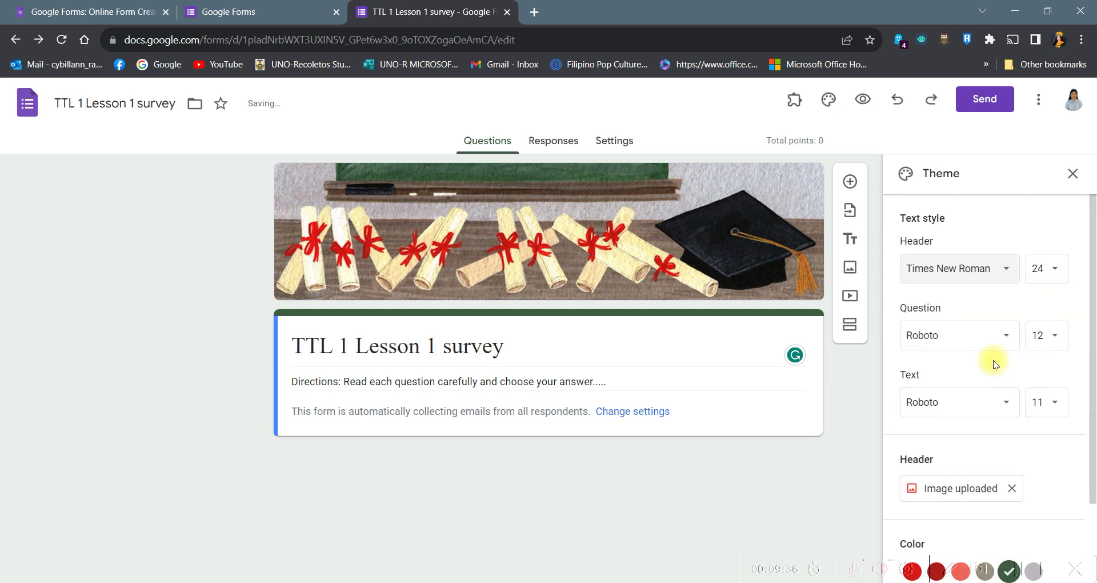
click(948, 334)
click(951, 400)
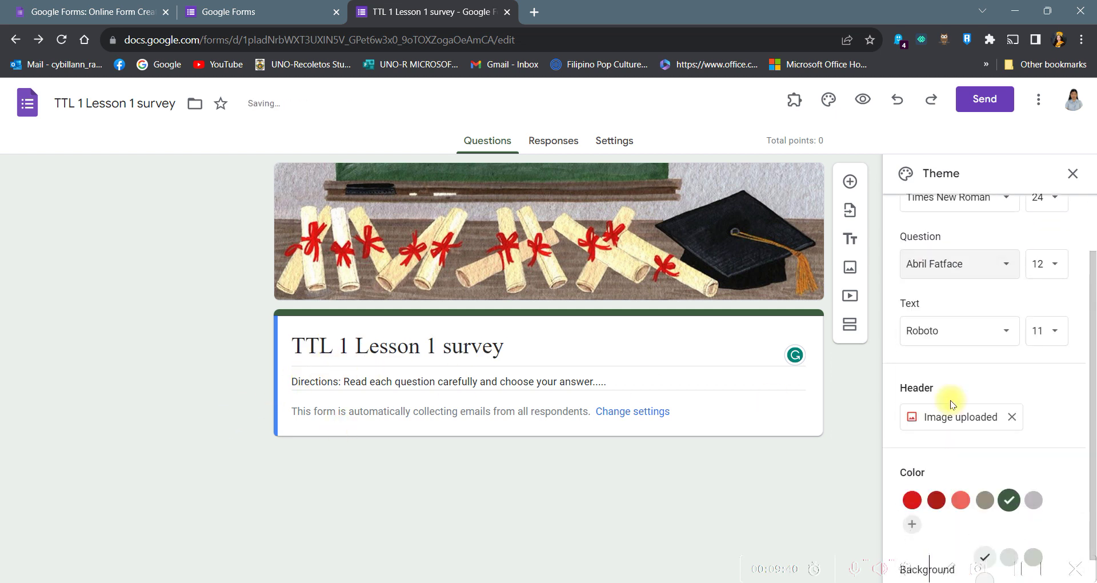
Step: Try Times New Roman for the theme's body text, settle on Arial, and close the theme settings
click(986, 332)
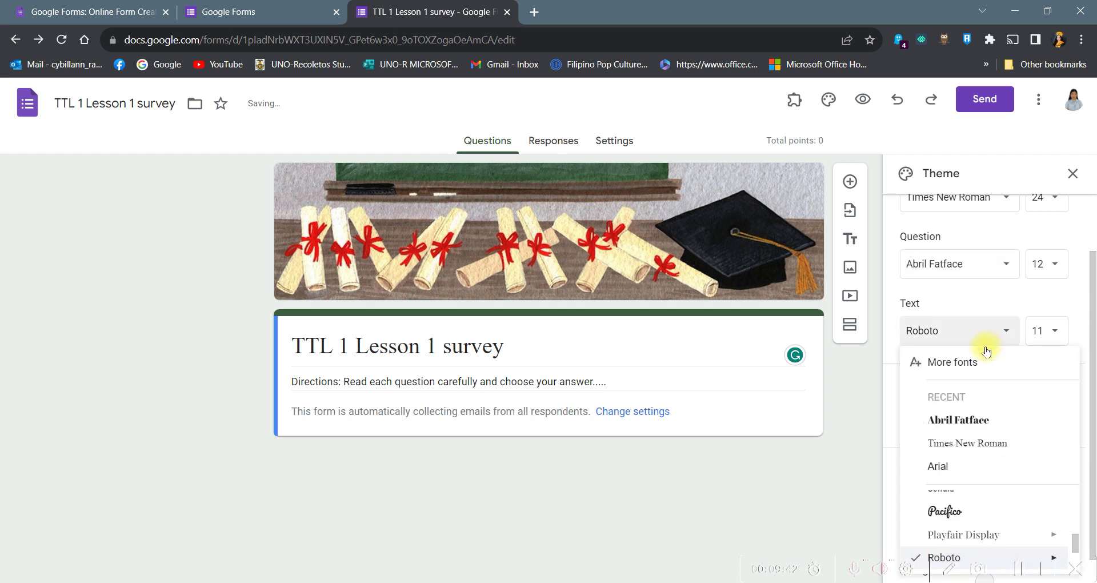
click(978, 451)
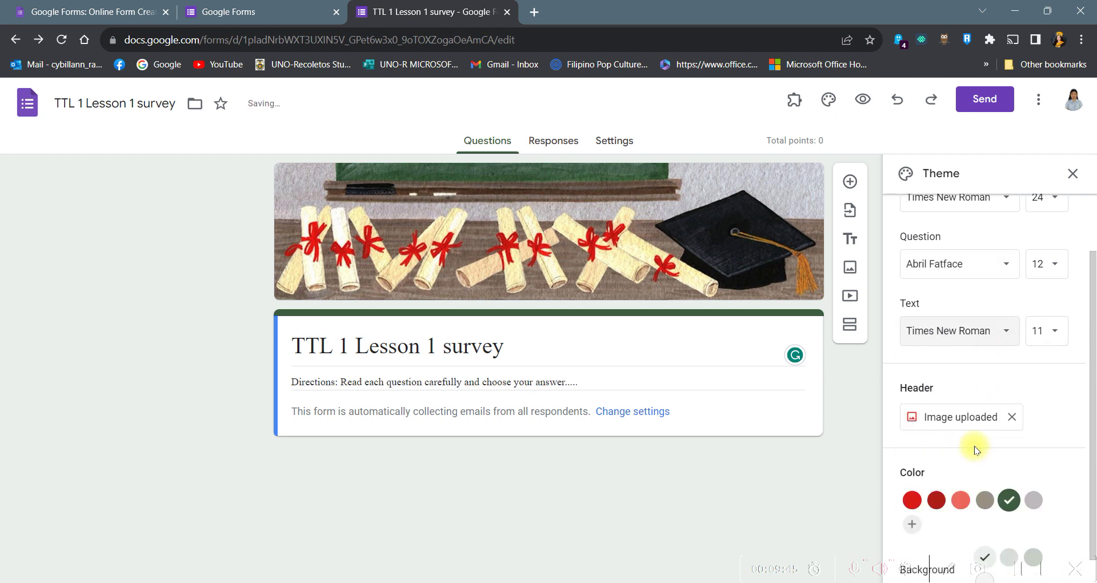
click(975, 330)
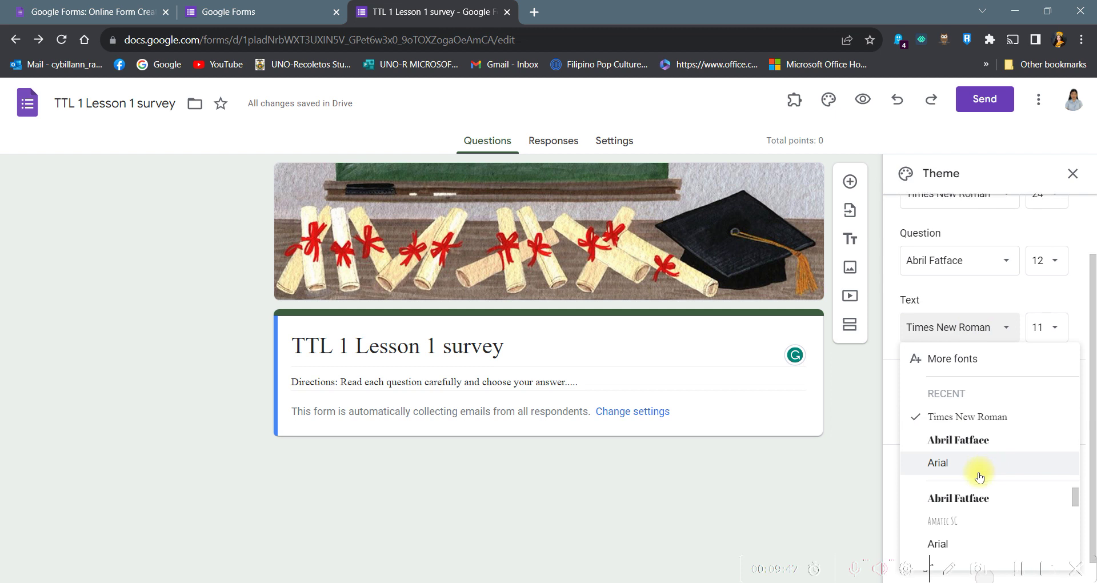
click(943, 437)
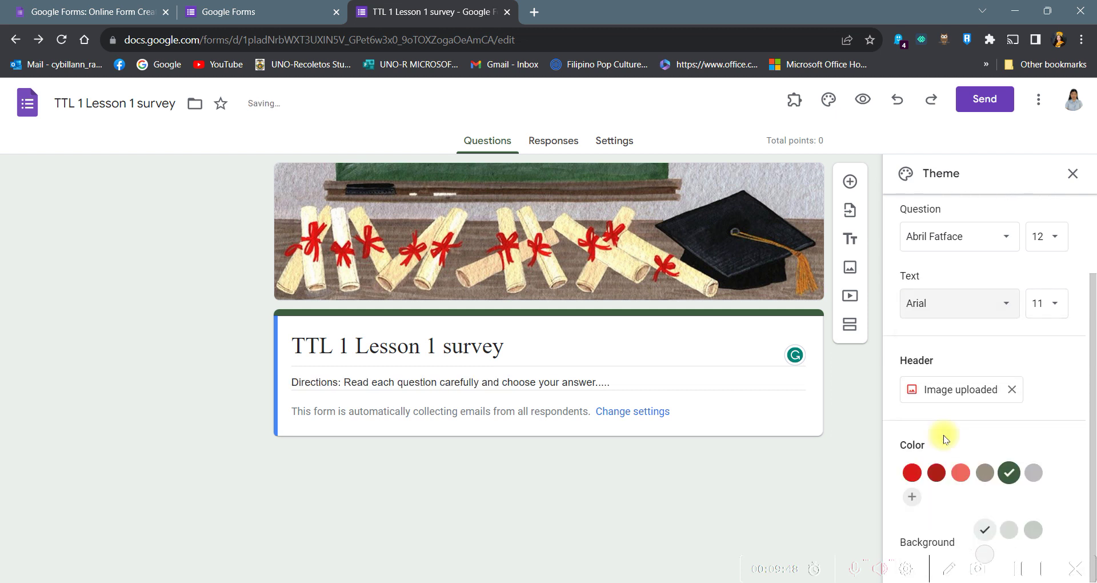
click(1073, 174)
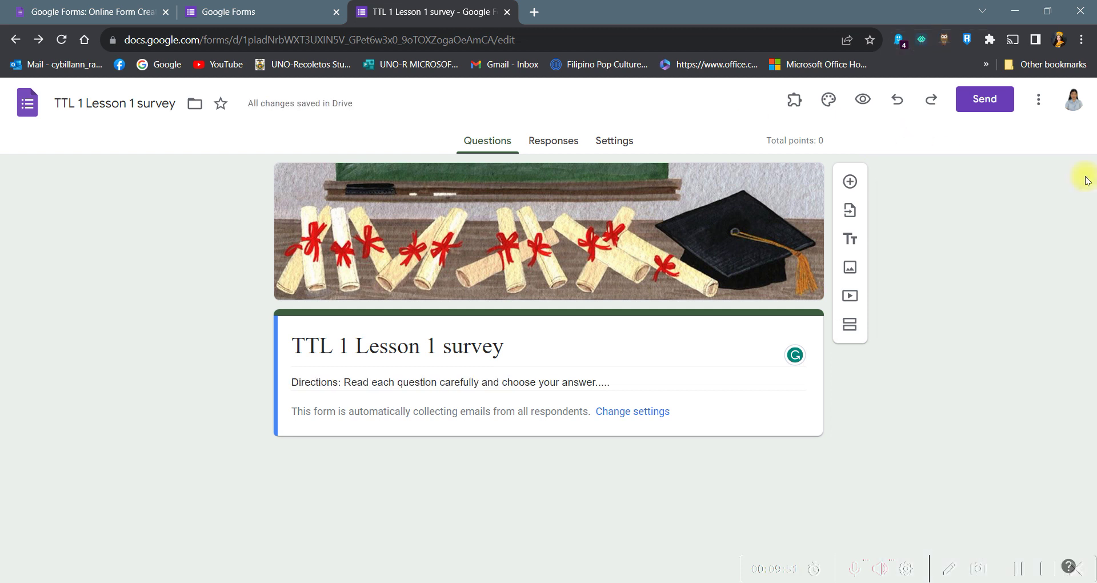
Step: Open the limit settings of the formLimiter add-on and set the limit type to date and time
click(790, 106)
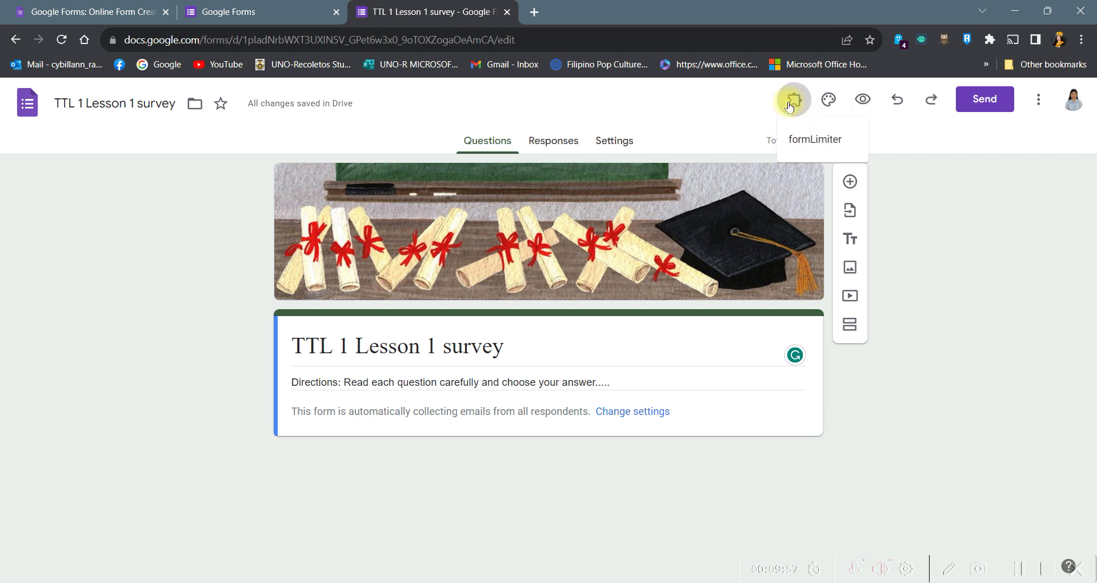
click(813, 143)
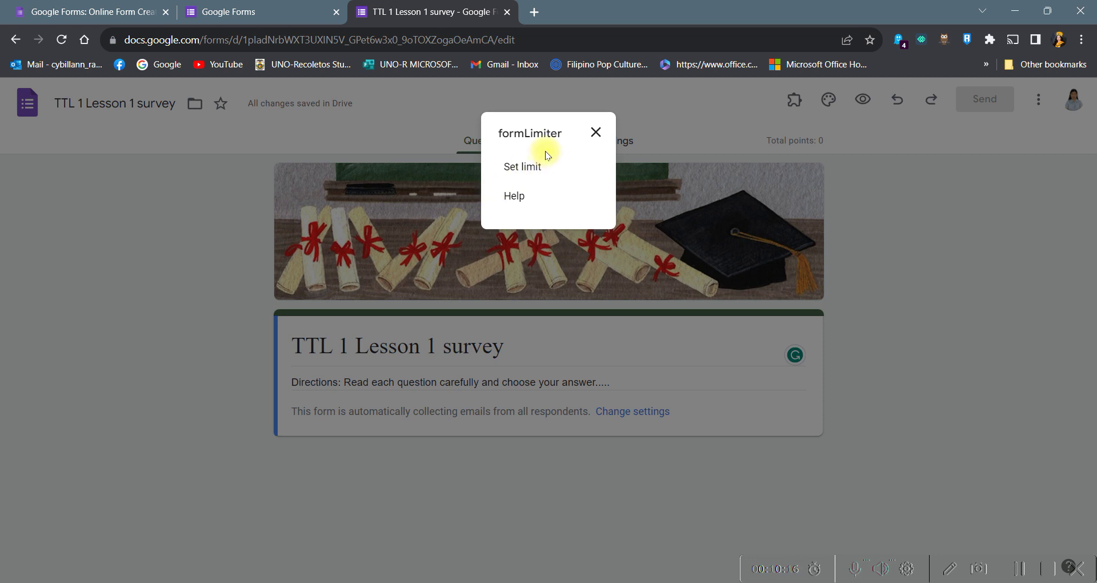
click(536, 167)
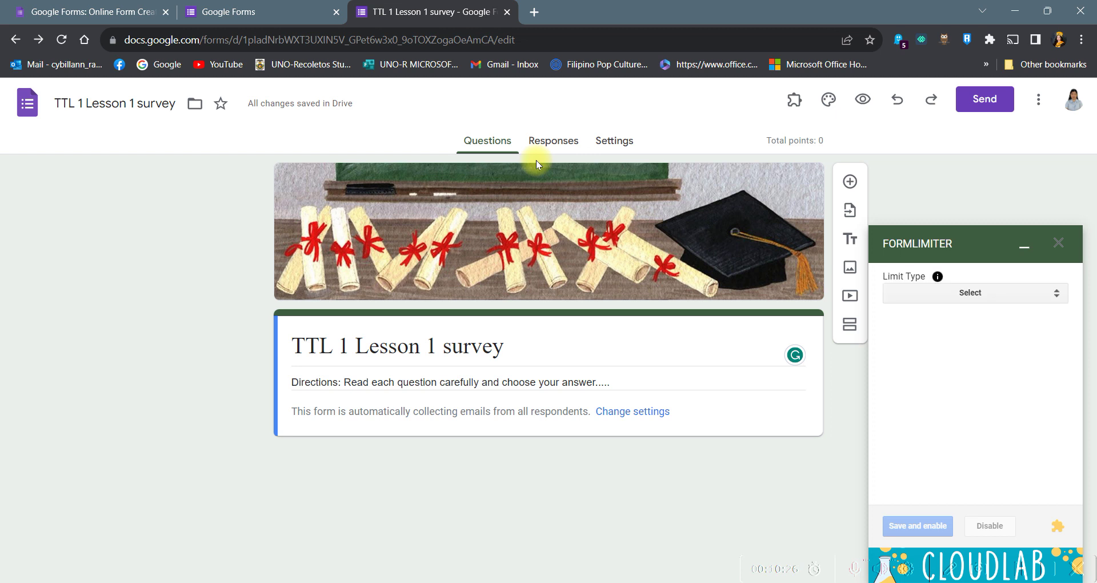
click(1025, 301)
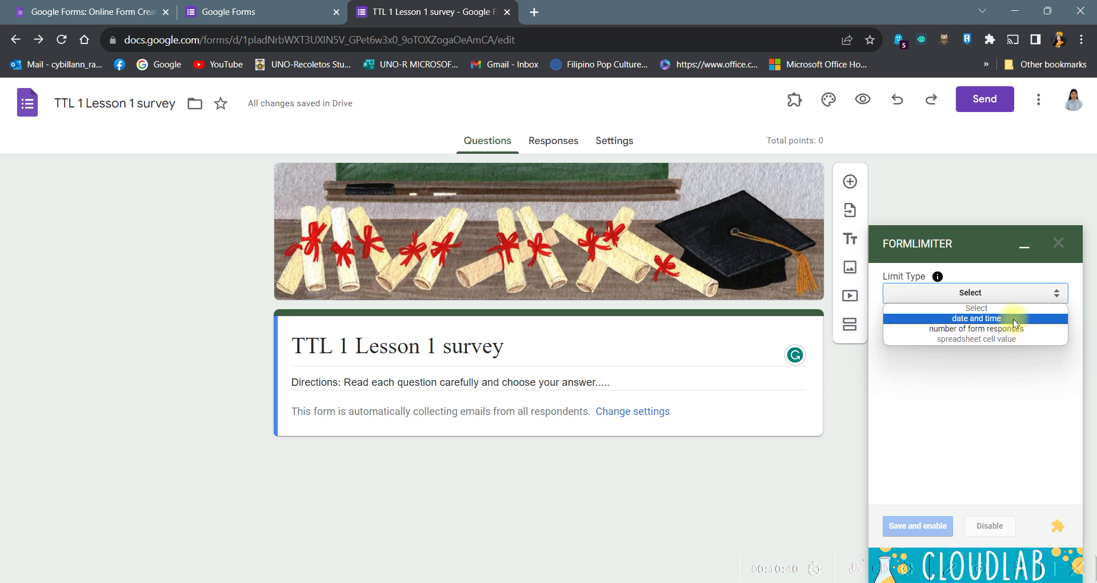
click(1013, 318)
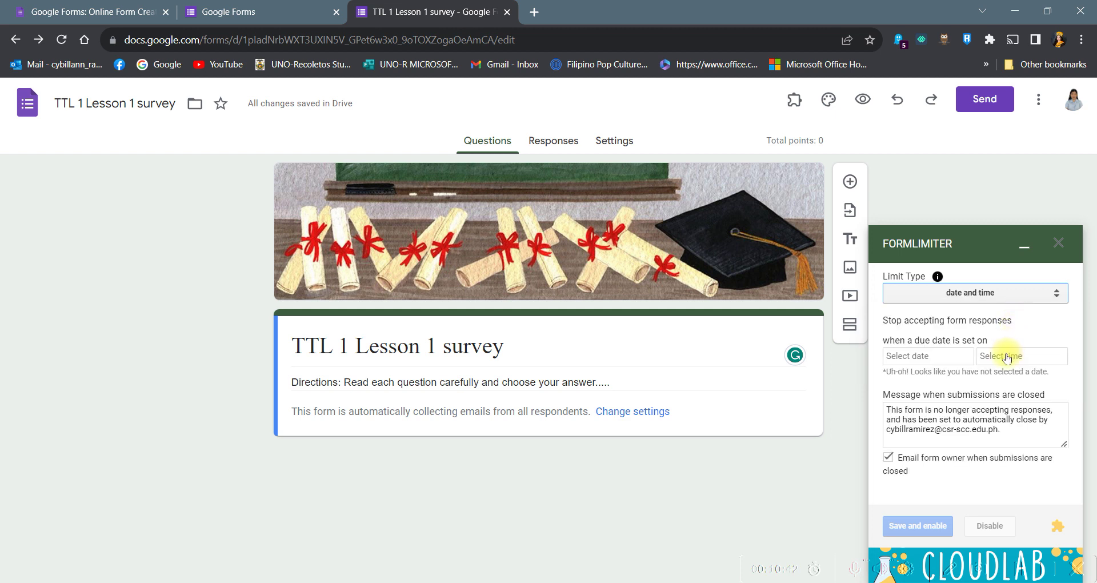
Step: Choose September 8, 2023 as the due date on which the form stops accepting responses
click(953, 356)
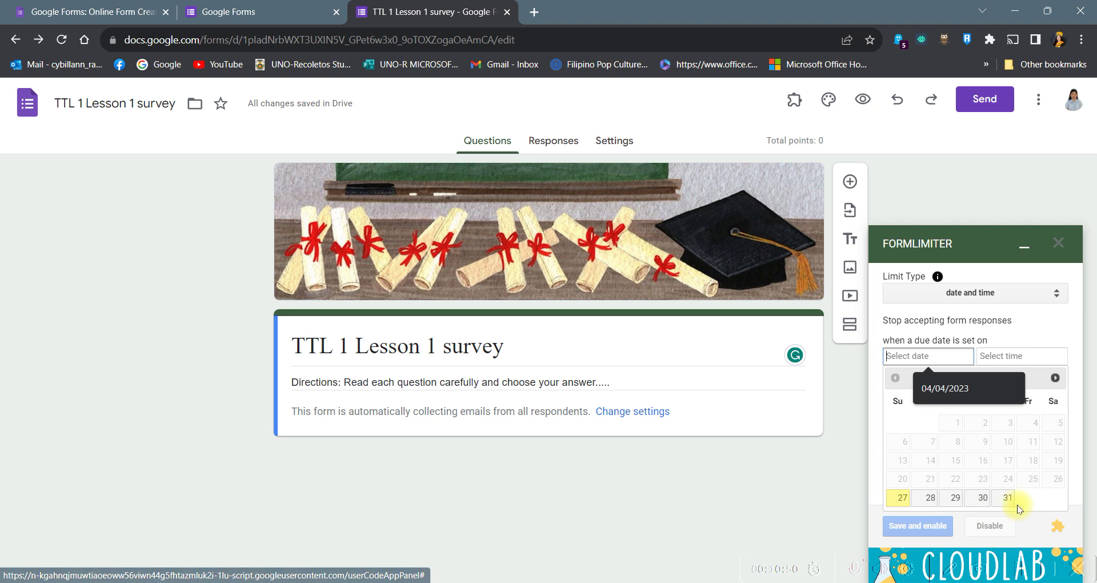
click(1056, 377)
click(1056, 378)
click(1055, 378)
click(1055, 378)
click(1056, 378)
click(1055, 378)
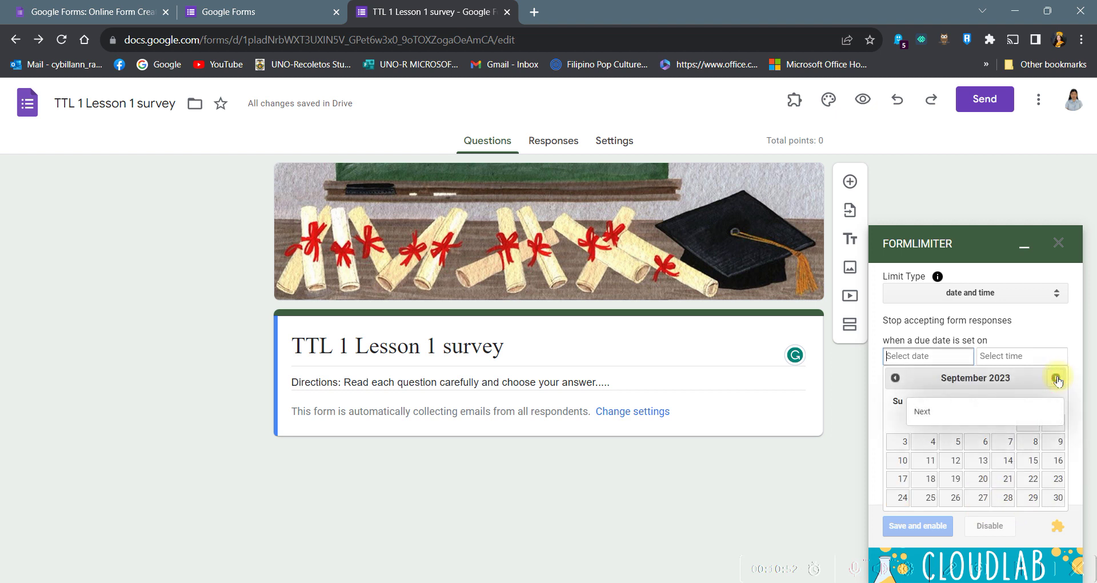
click(1034, 444)
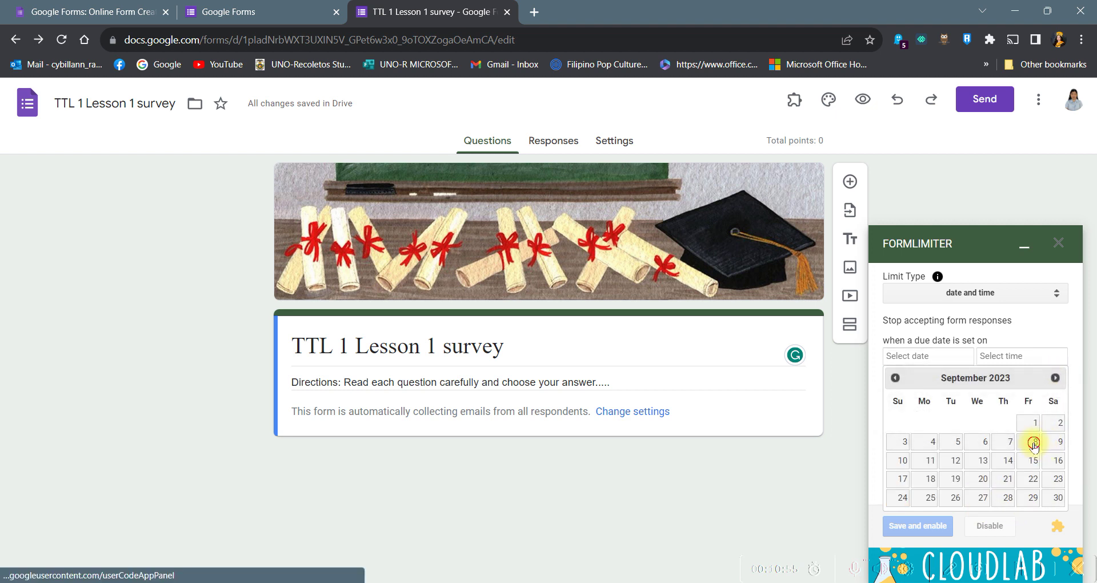
Step: Try to set the formLimiter due time to 12:00 PM
click(999, 359)
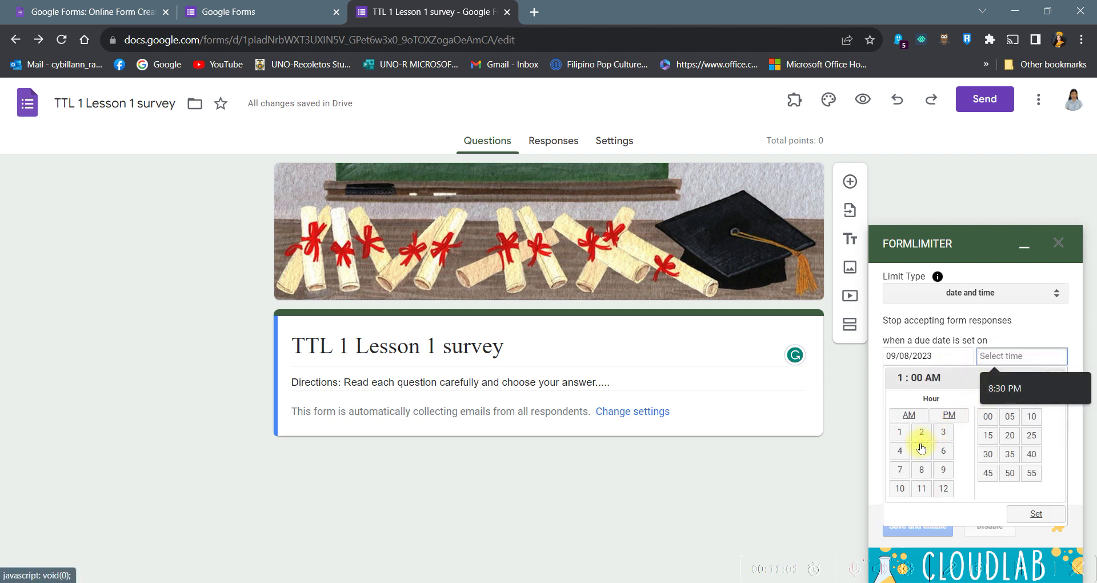
click(942, 490)
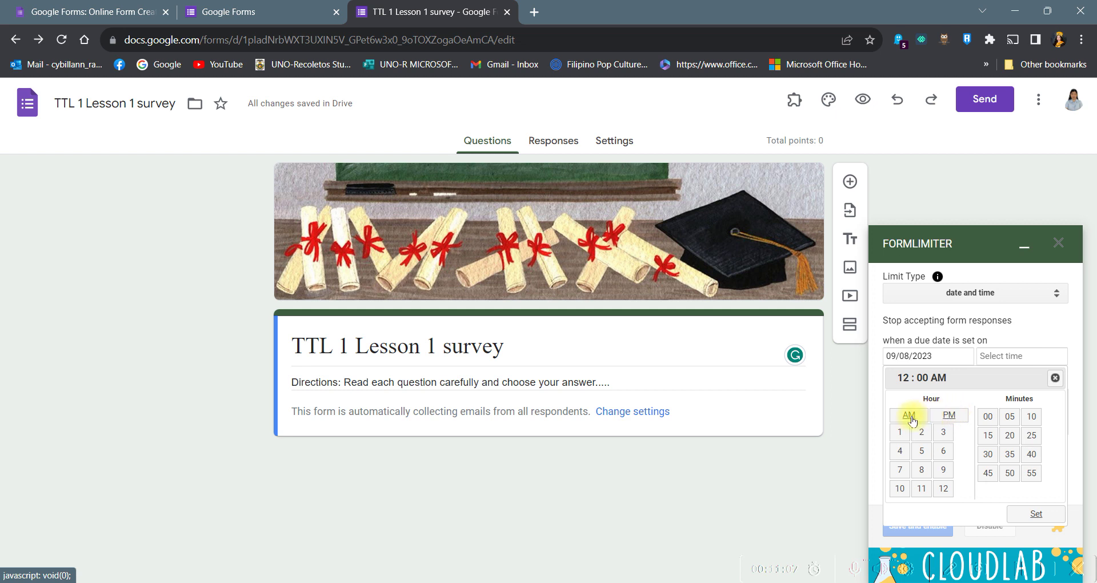
click(962, 419)
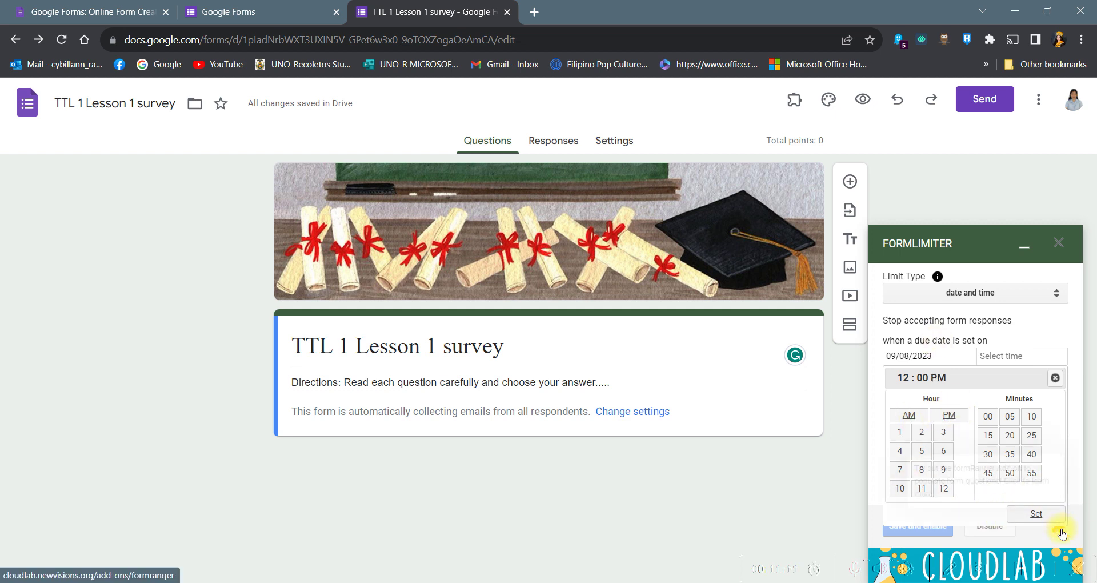
click(1040, 514)
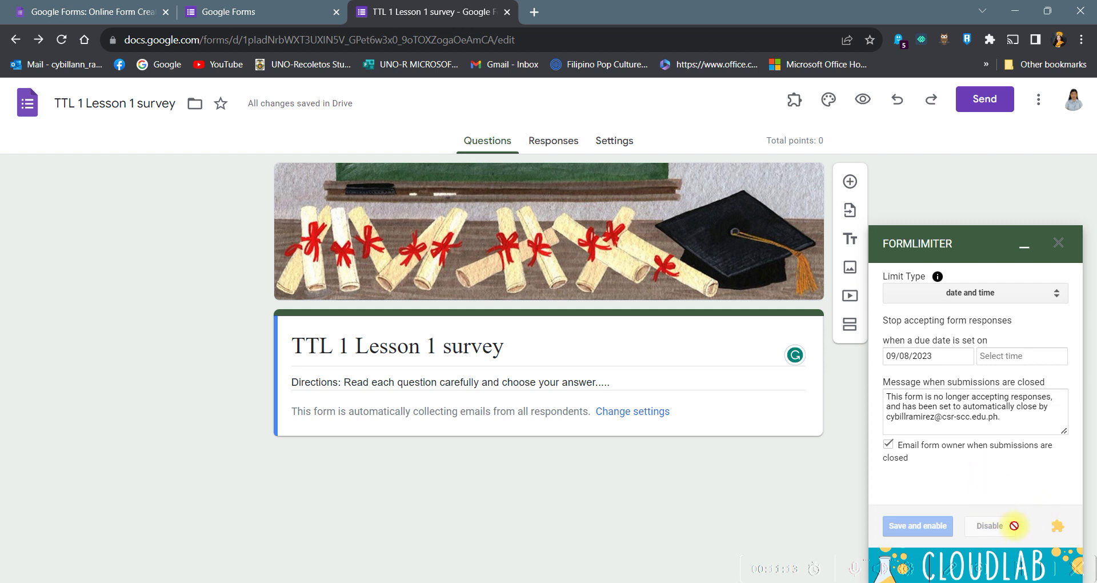
Step: Set the formLimiter due time to 12:00 AM, save and enable the limit, and close the add-on
click(1012, 365)
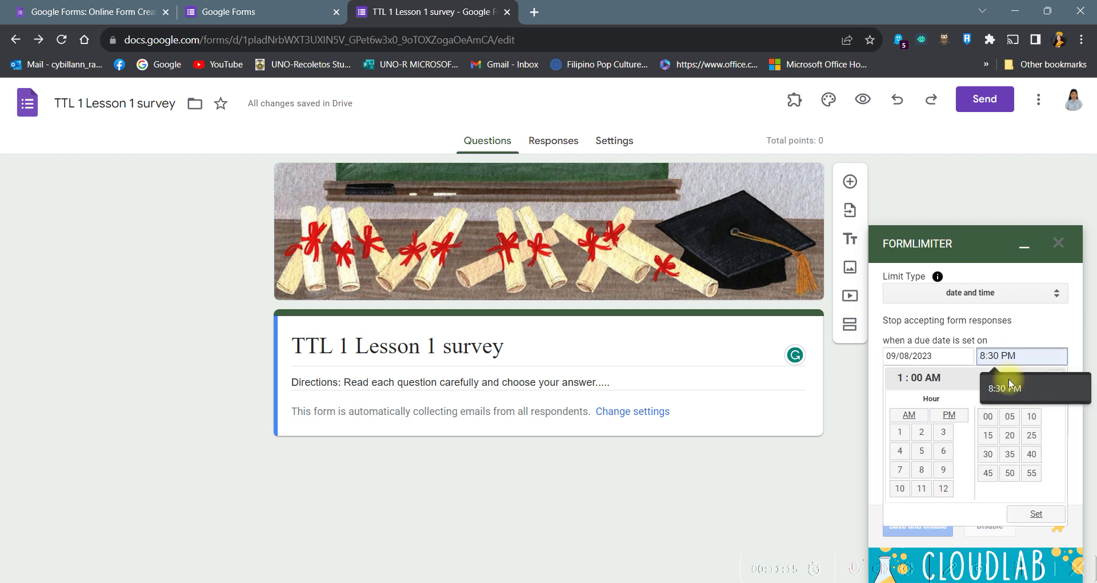
click(943, 488)
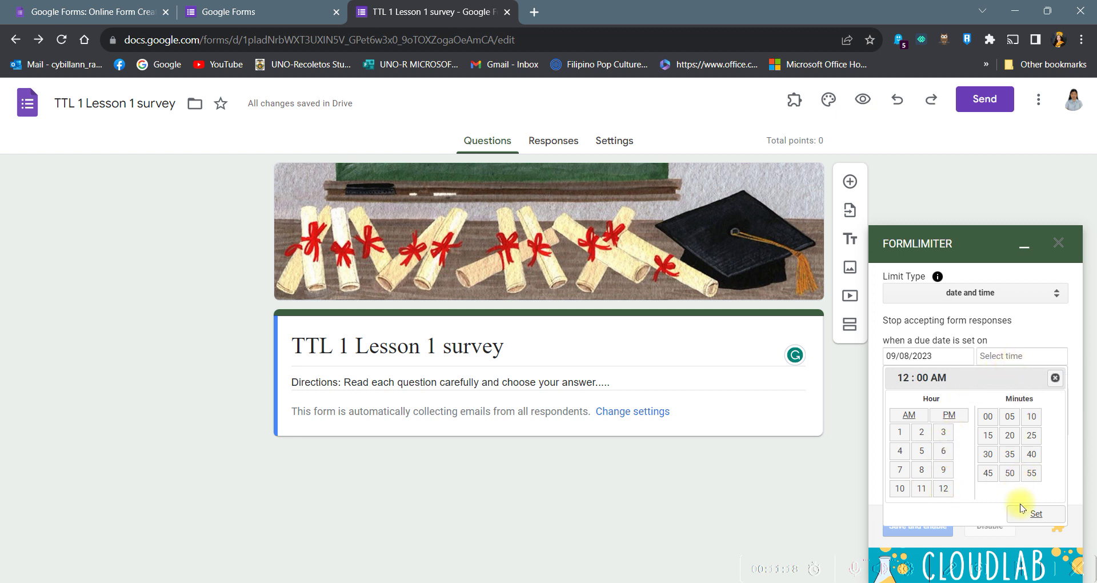
click(1028, 512)
click(903, 526)
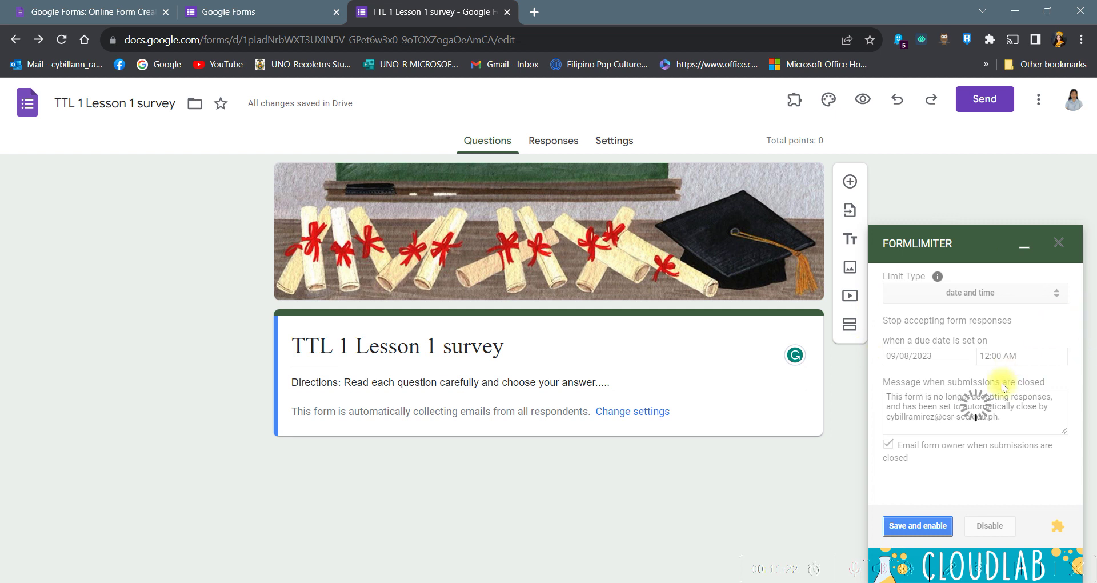
click(520, 324)
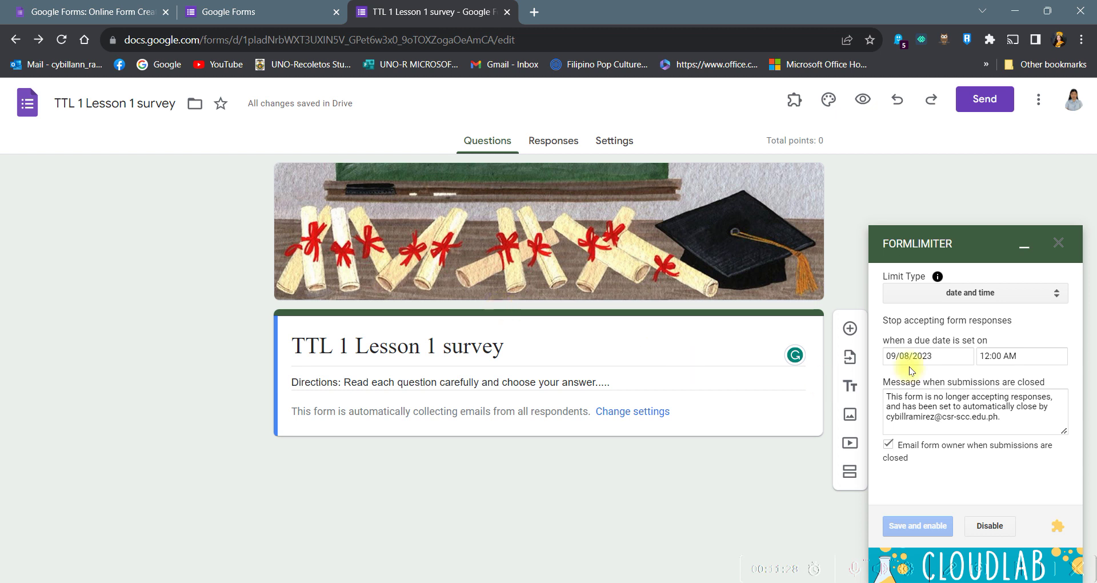
click(1058, 243)
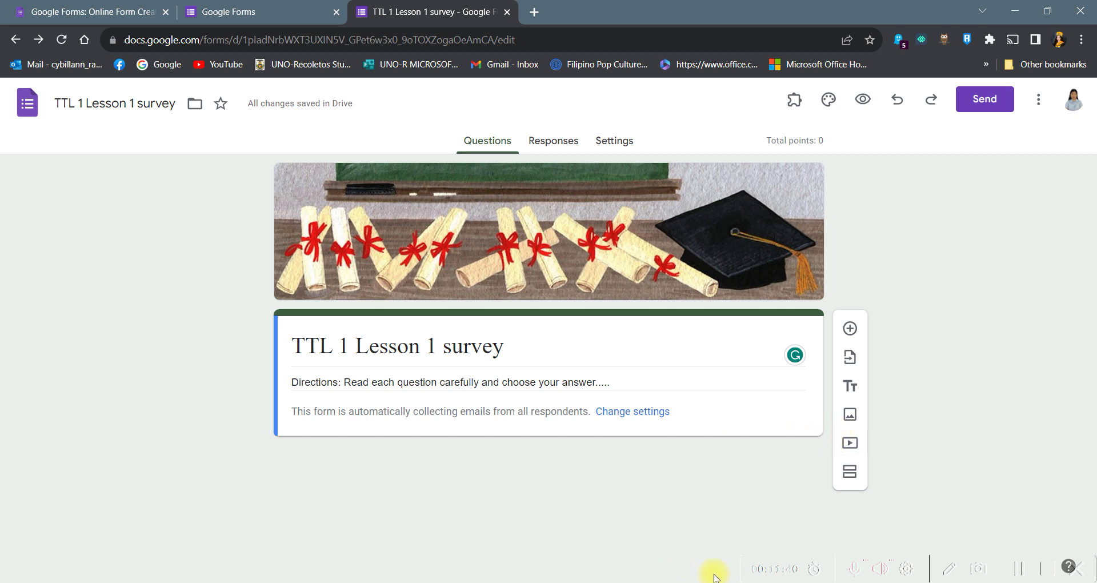
click(851, 572)
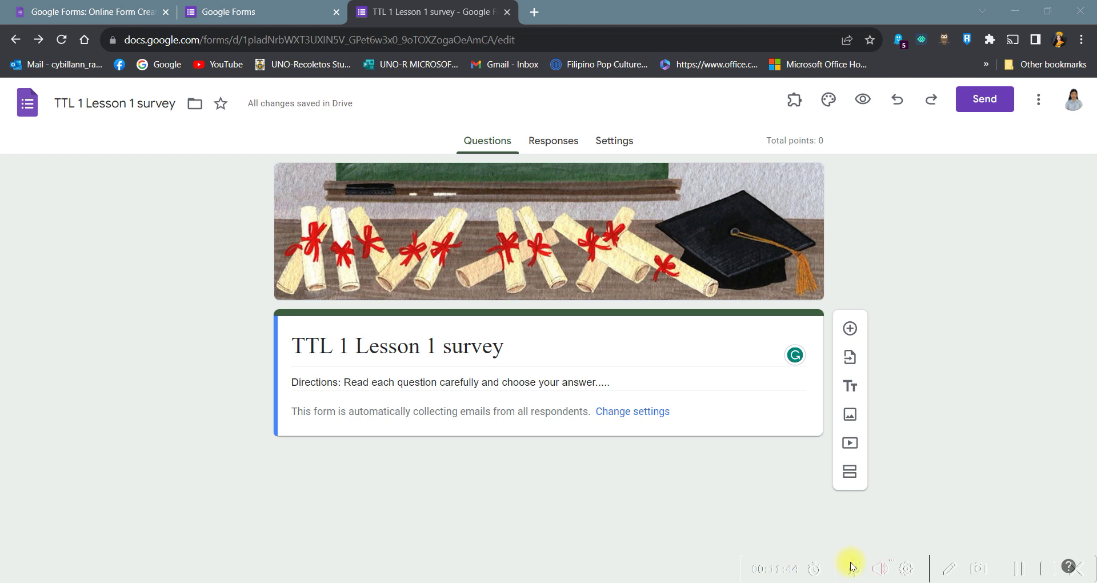
click(855, 571)
click(853, 570)
click(662, 519)
click(1009, 569)
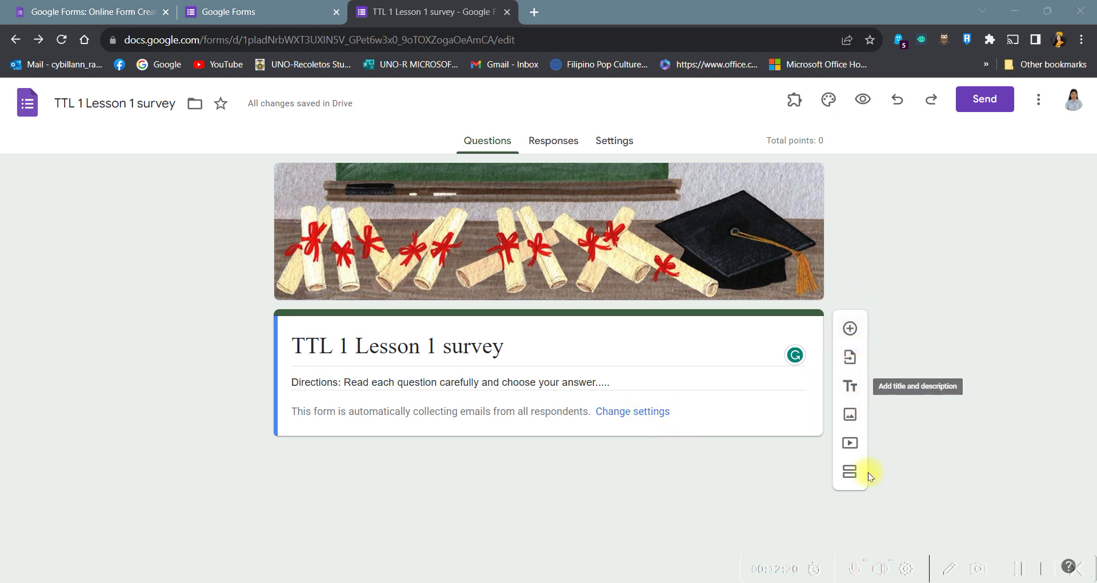
Step: Add a new question to the form and try the Checkboxes, Dropdown and File upload question types on it
click(851, 329)
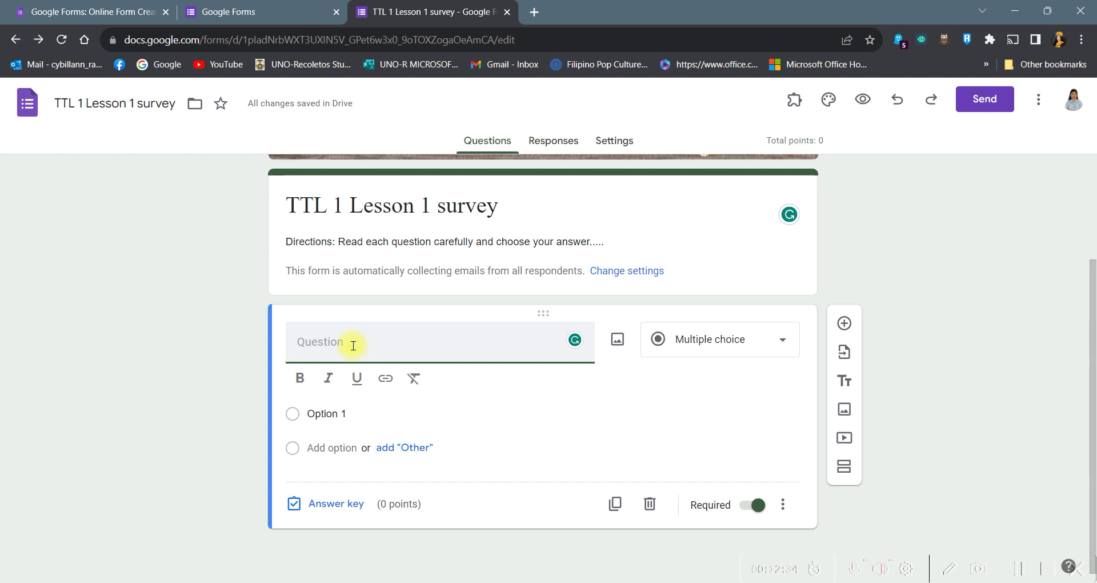
click(719, 343)
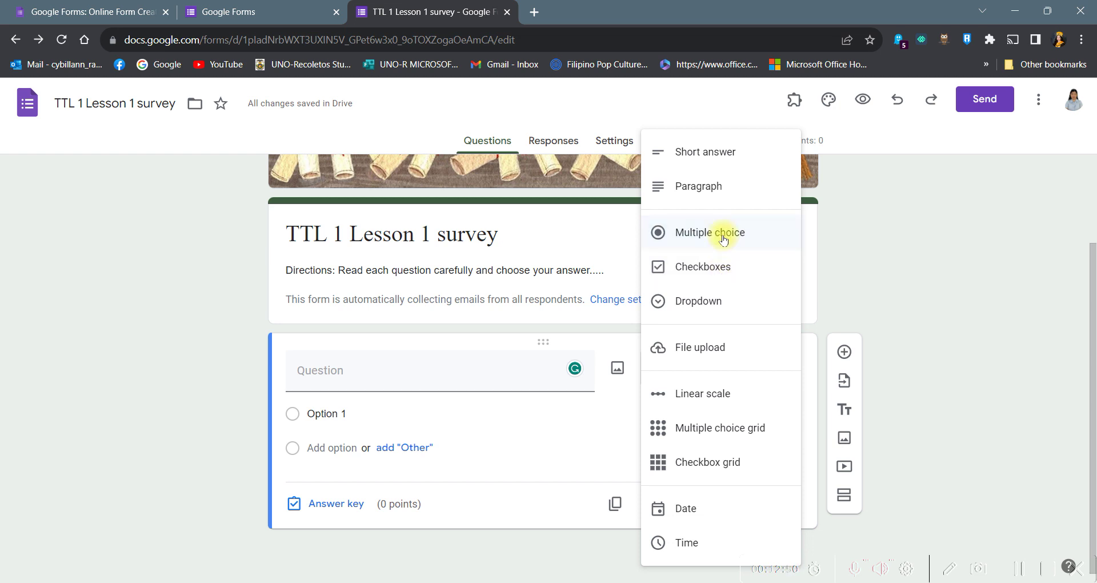
click(725, 267)
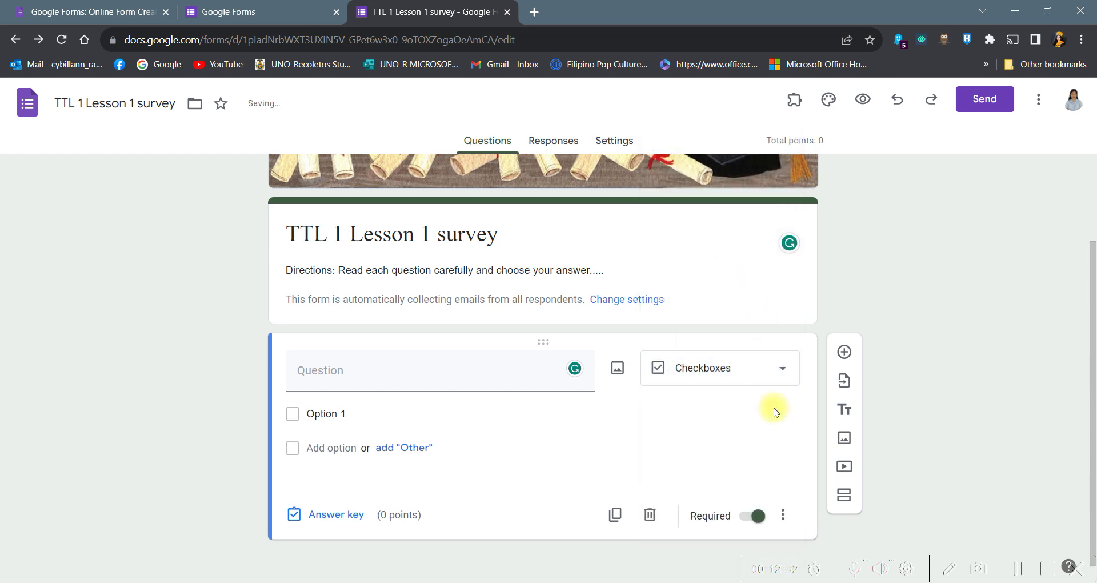
click(741, 369)
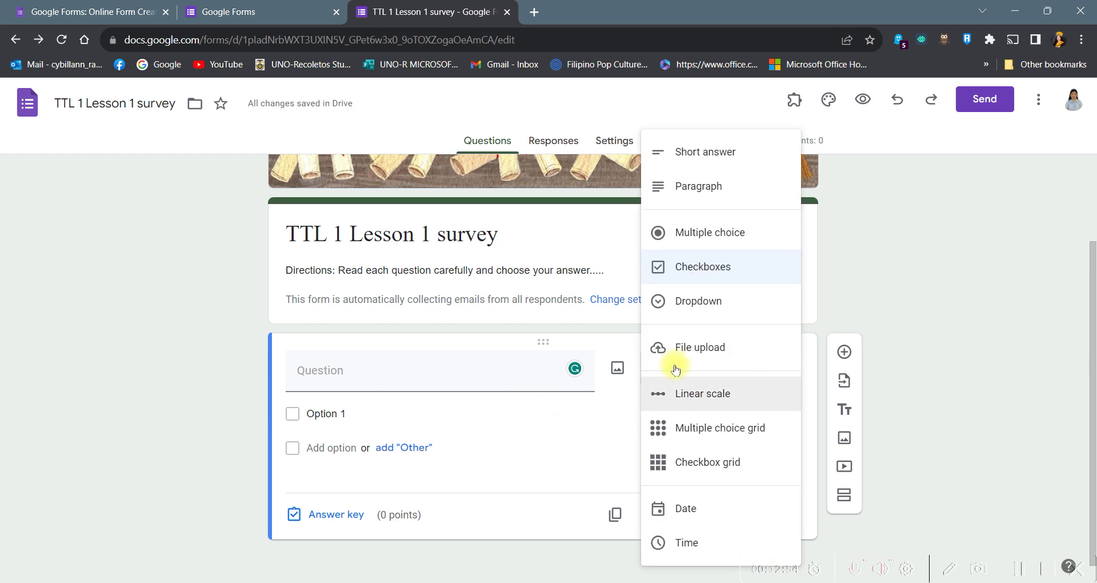
click(713, 308)
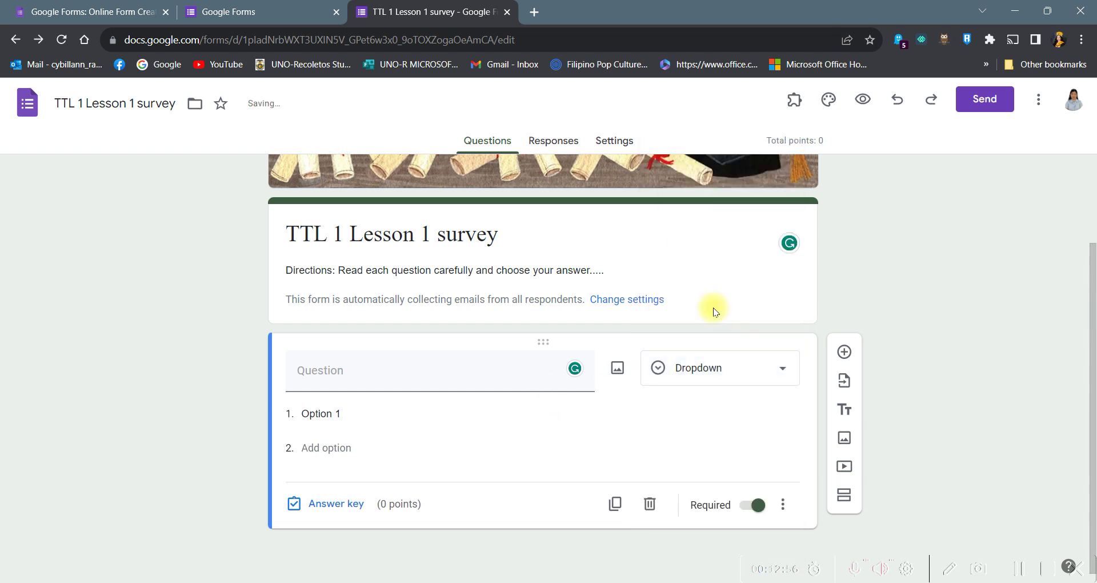
click(703, 379)
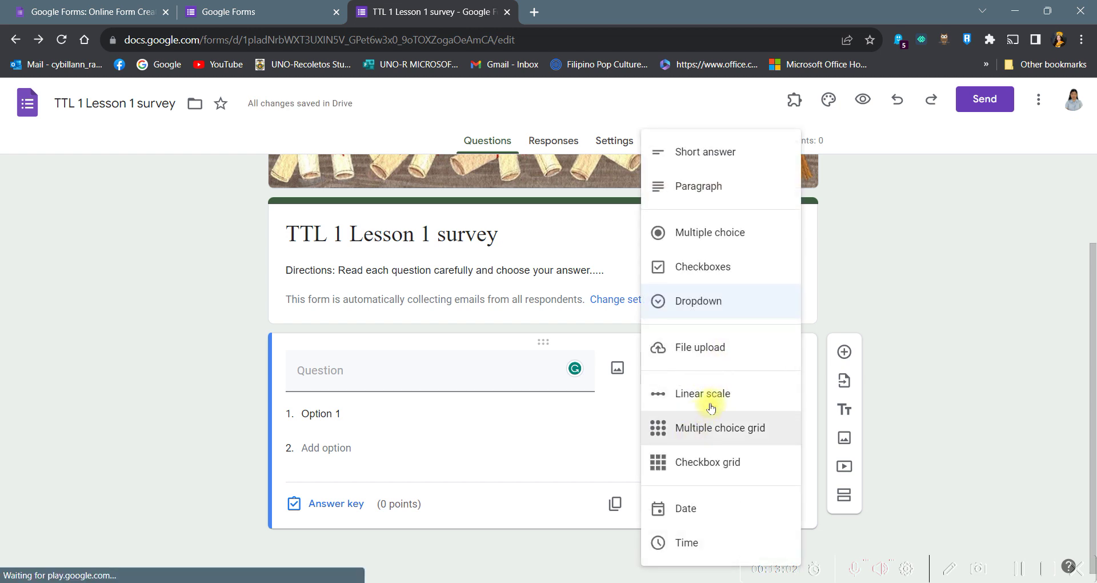
click(727, 352)
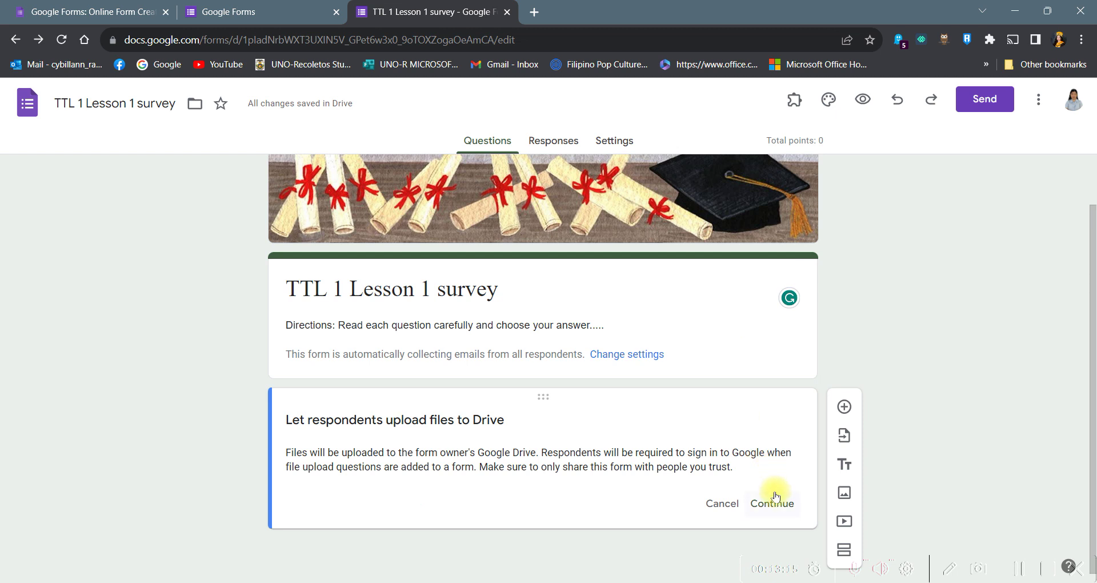
click(769, 503)
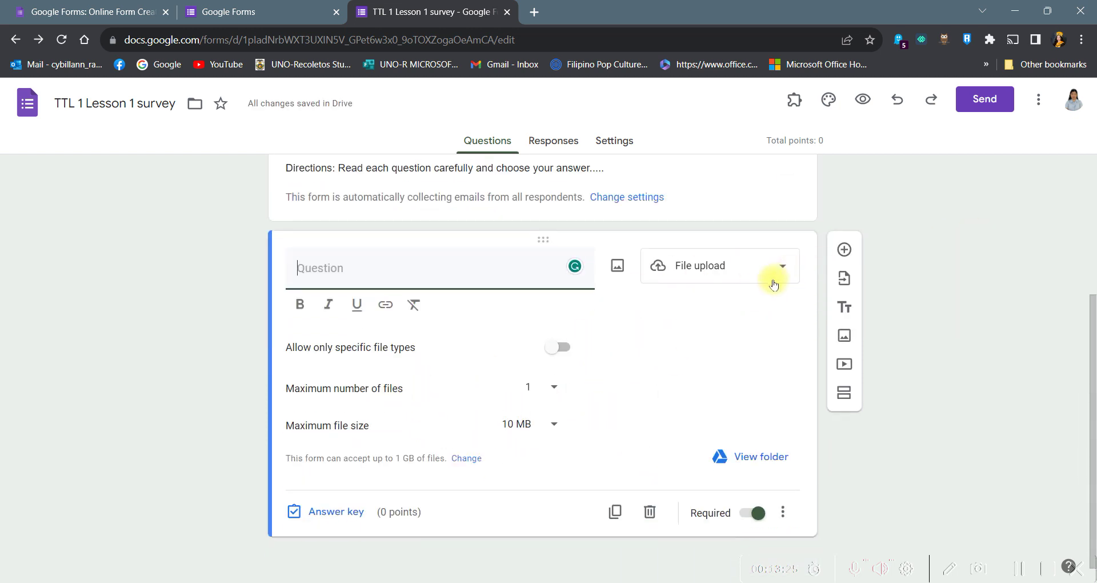
Step: Change the new question to a Short answer question and enter "Name of Respondent" as its question text
click(727, 276)
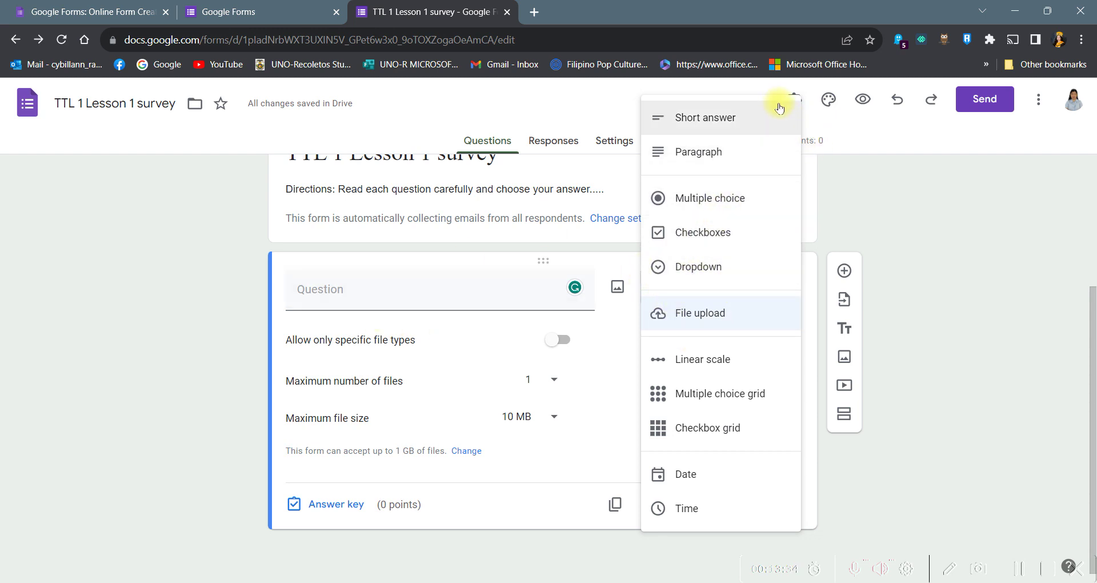
click(707, 118)
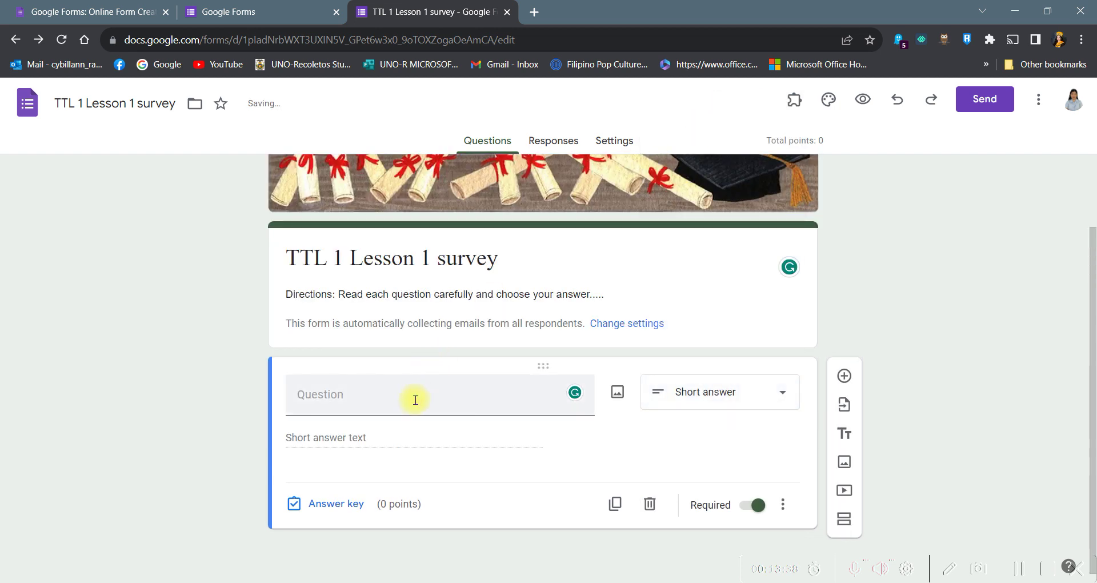
click(398, 405)
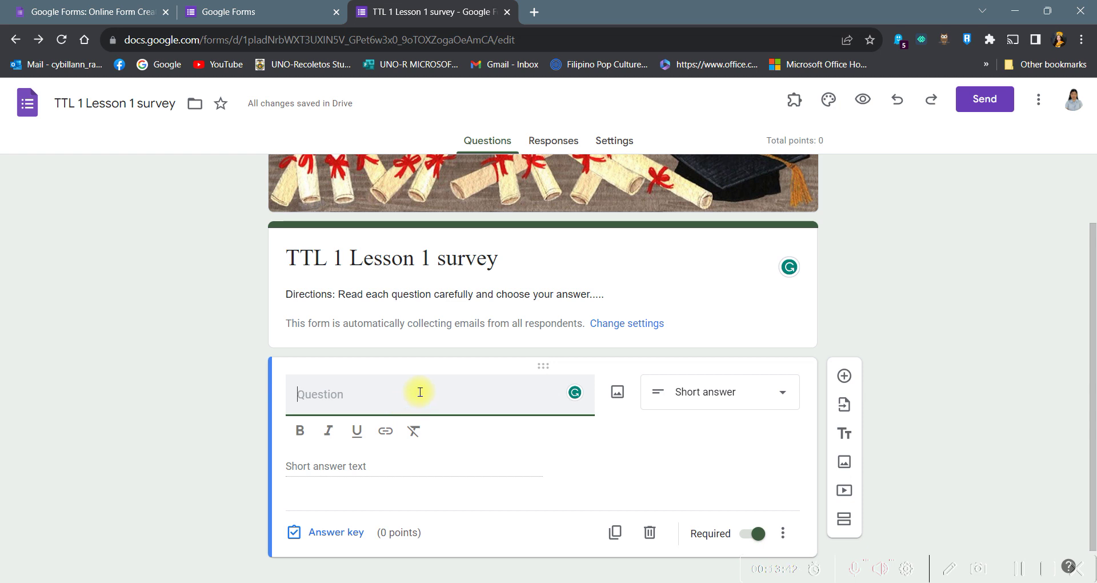
text(n)
key(BackSpace)
text(Name)
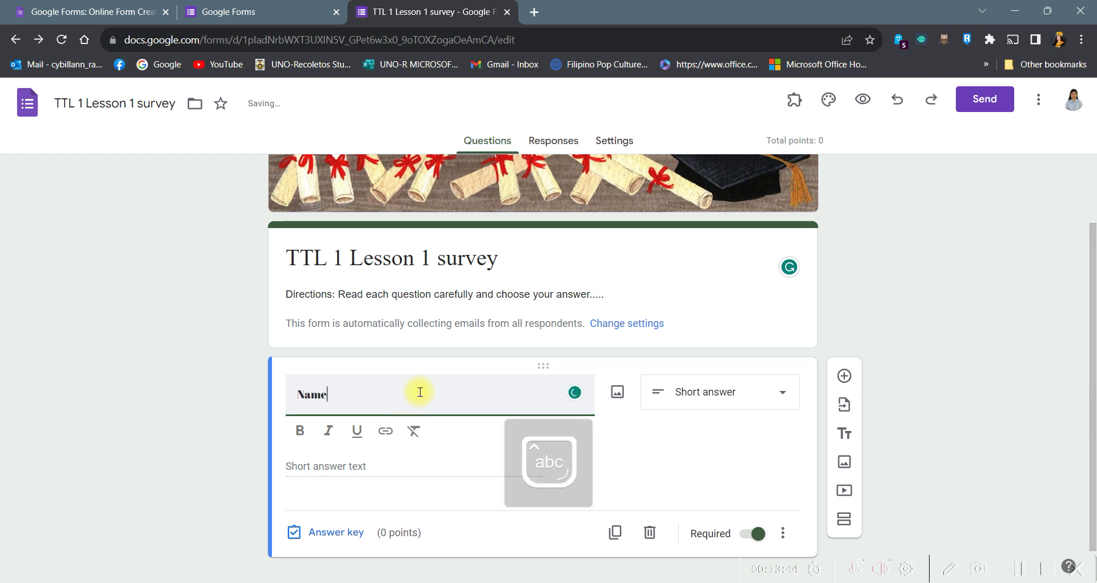
text( of Respon)
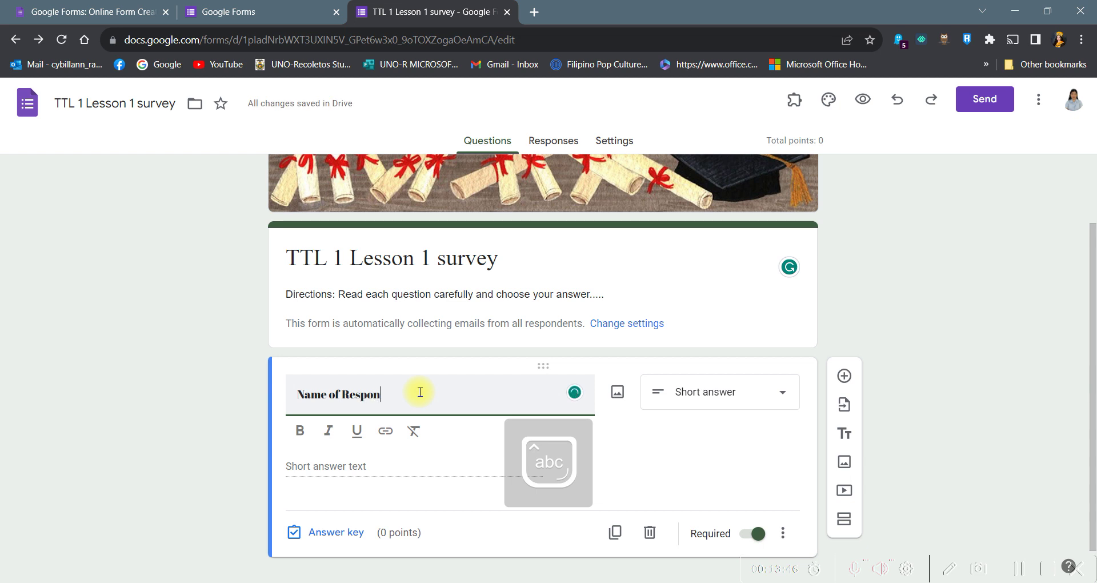
text(dent)
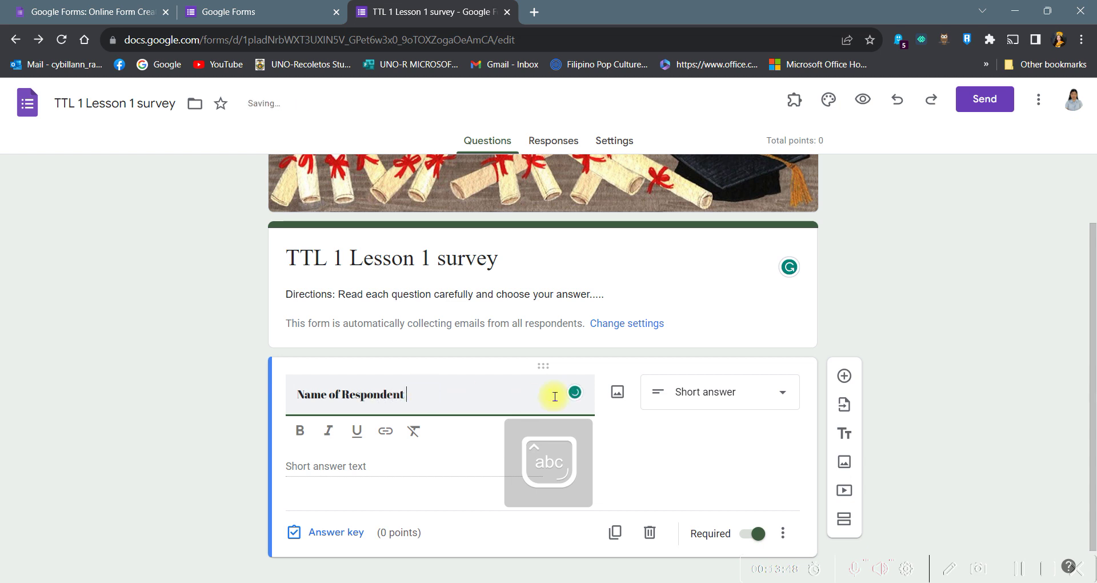
Step: Set the theme's question font to Times New Roman at size 16 and close the theme settings
click(827, 101)
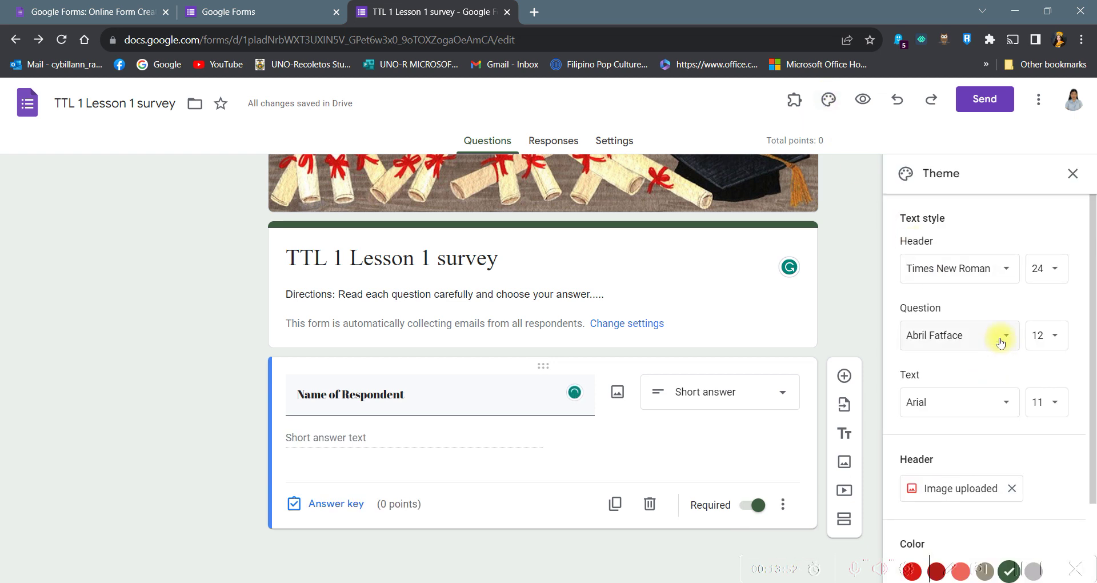
click(1000, 341)
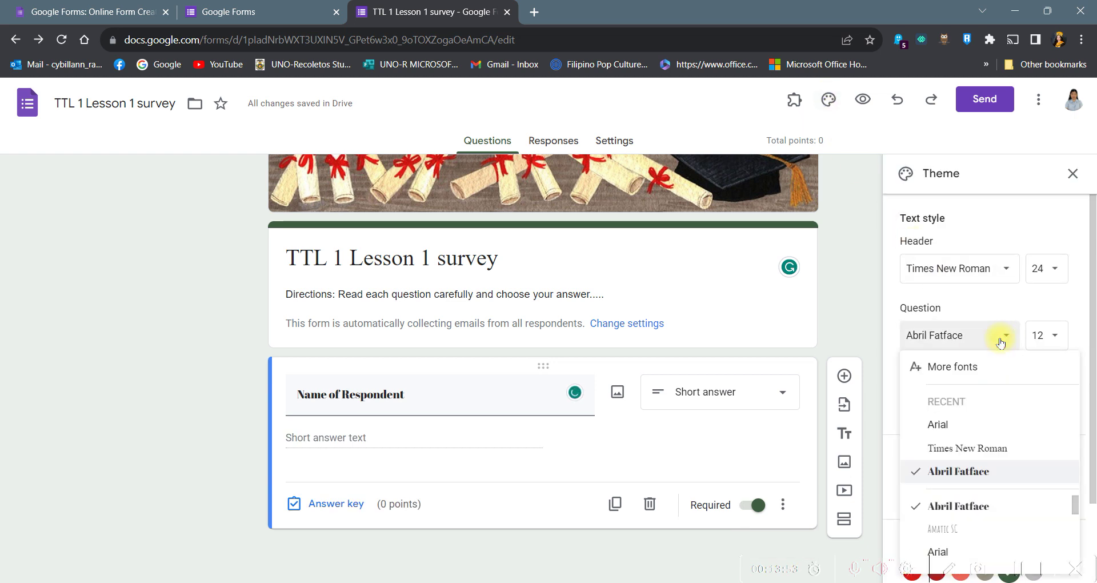
click(965, 447)
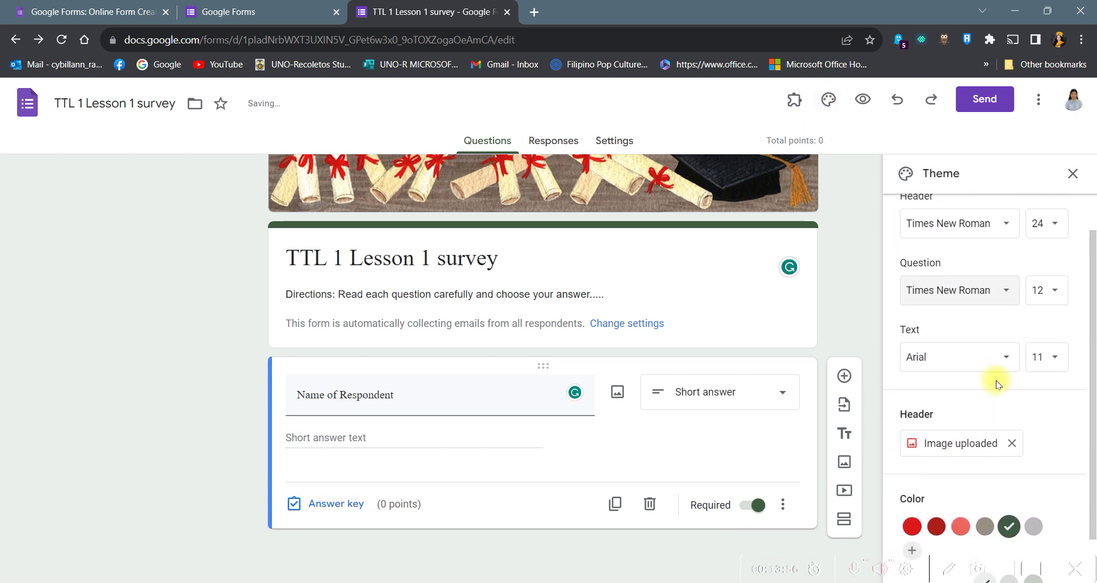
click(1057, 336)
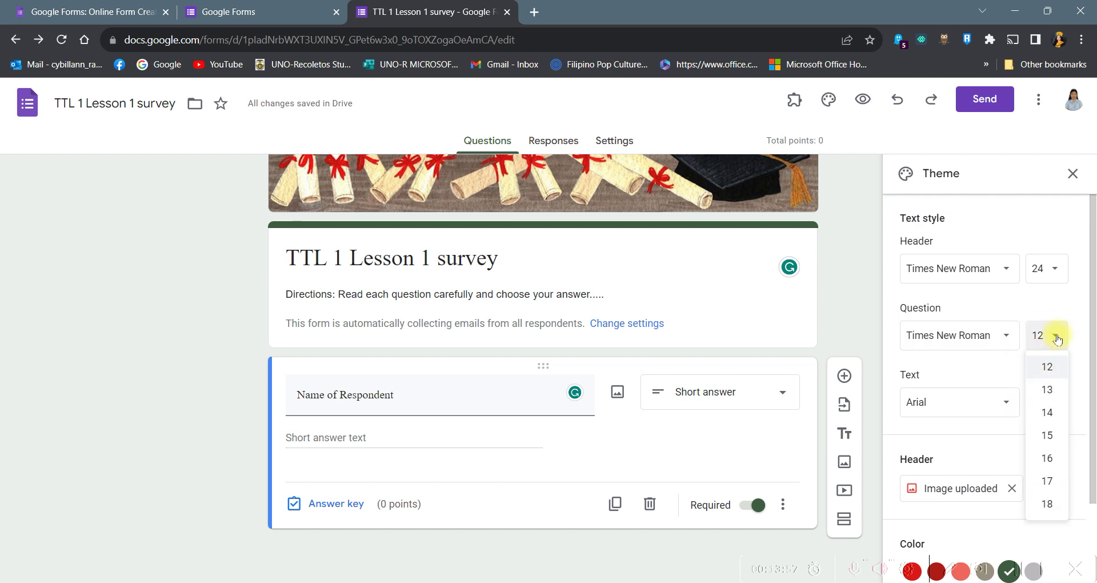
click(1053, 460)
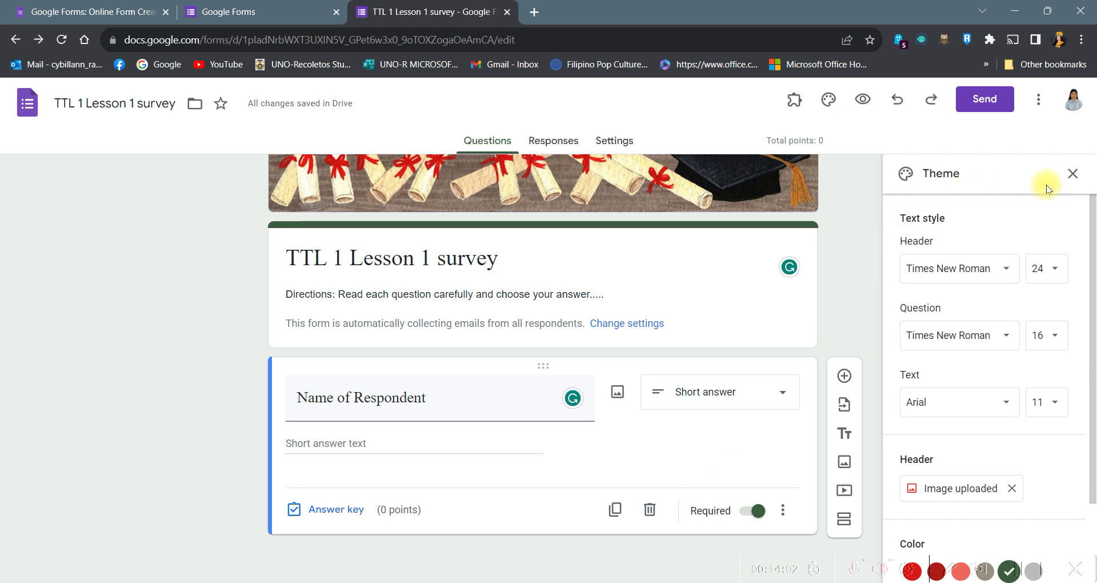
click(1073, 174)
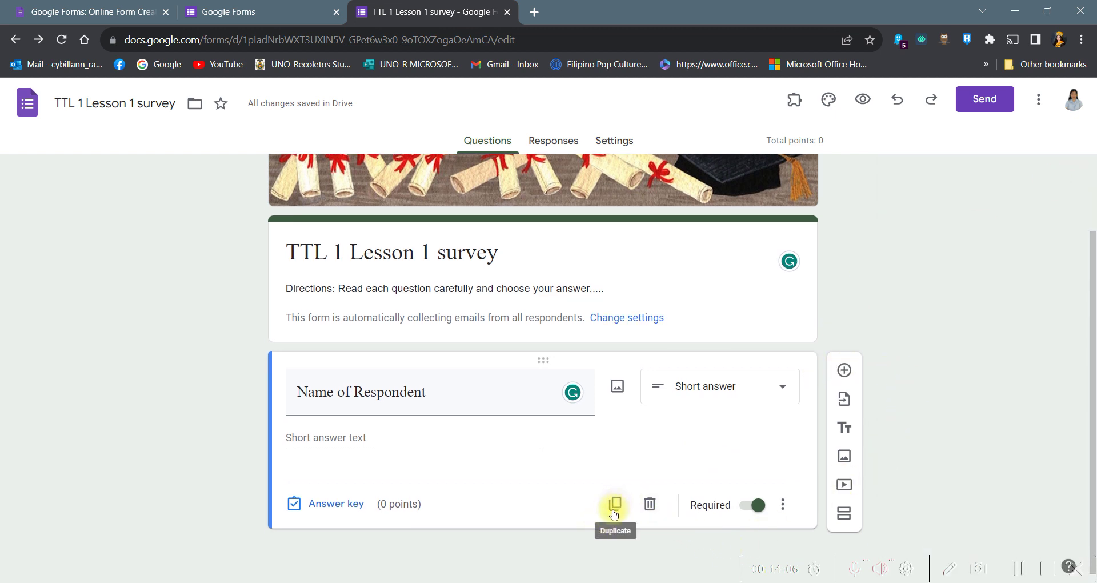
Step: Add a new multiple-choice question below the "Name of Respondent" question and start editing its question text
click(845, 371)
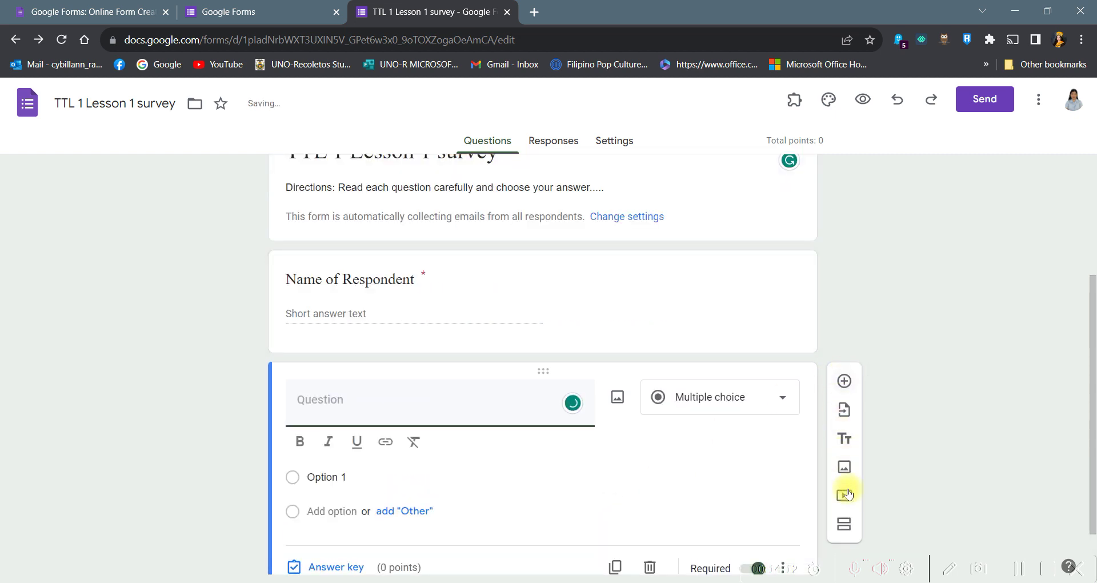
click(849, 570)
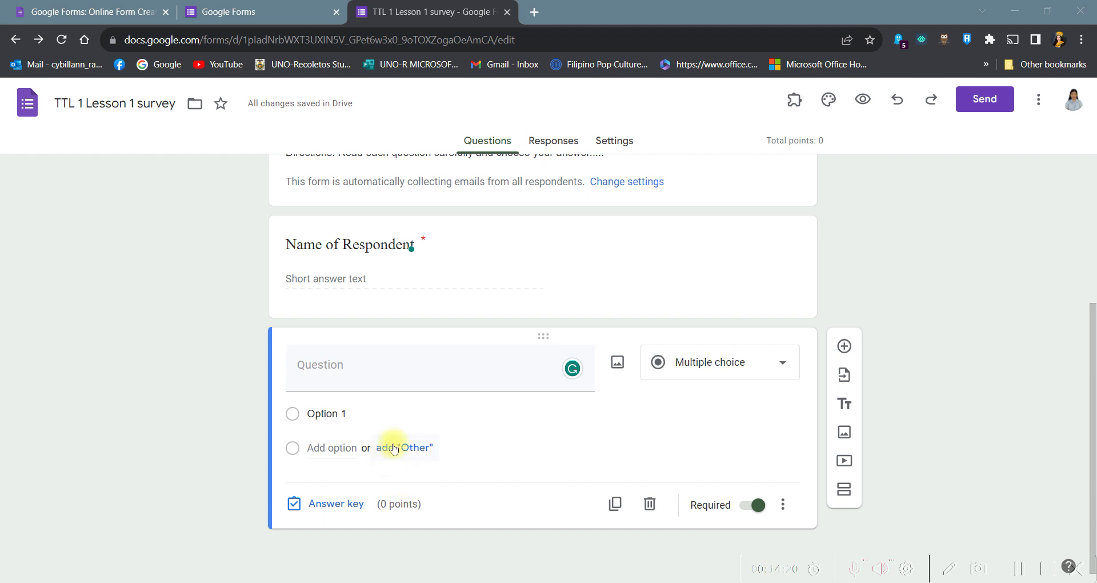
click(465, 363)
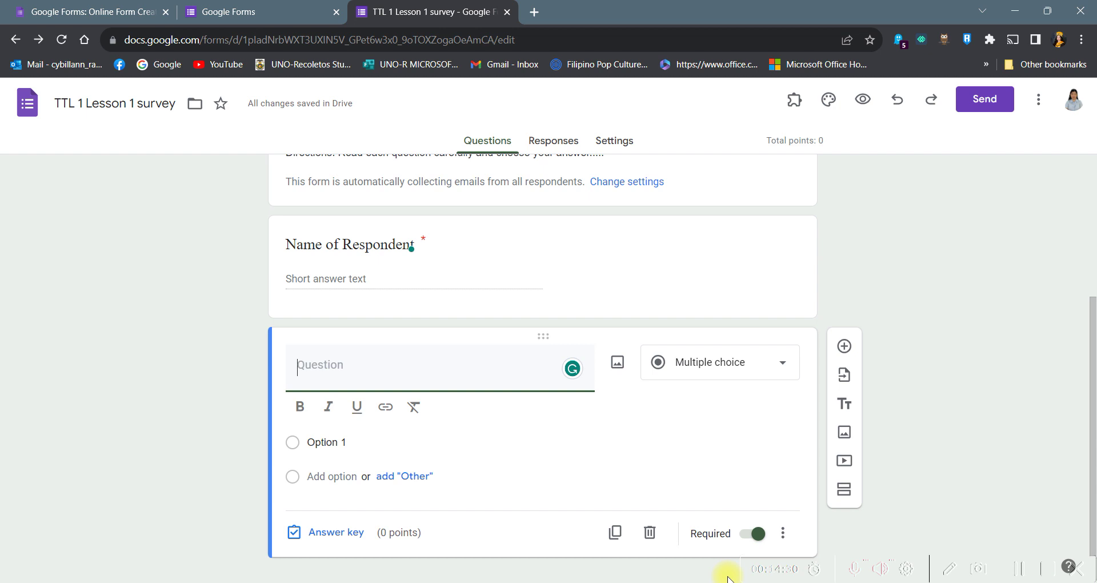
Step: Add another multiple-choice question with the options "a.gdvcbdbc", "wbheebcnbejcb" and "wdbehfbchbc"
click(343, 441)
key(BackSpace)
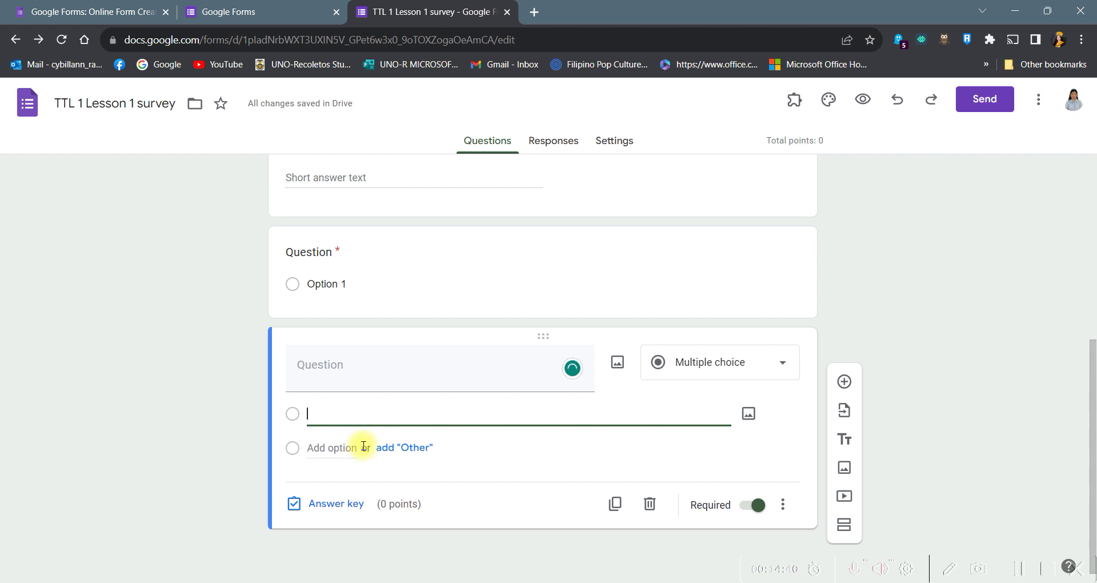
text(a.gdvcbdbc)
click(330, 447)
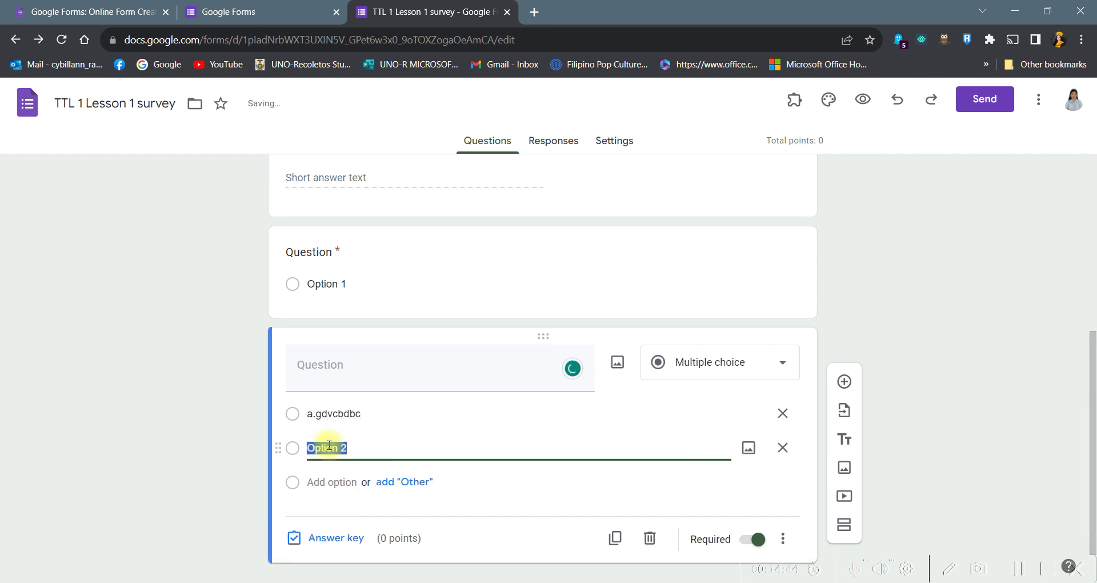
text(wbheebcnbejcb)
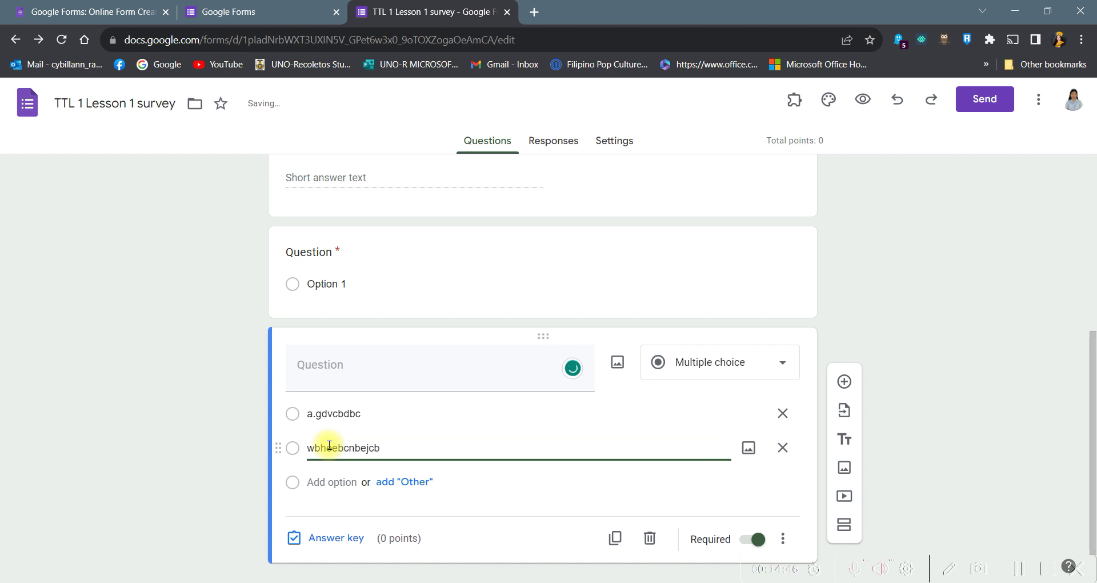
click(323, 482)
text(wdbehfbchbc)
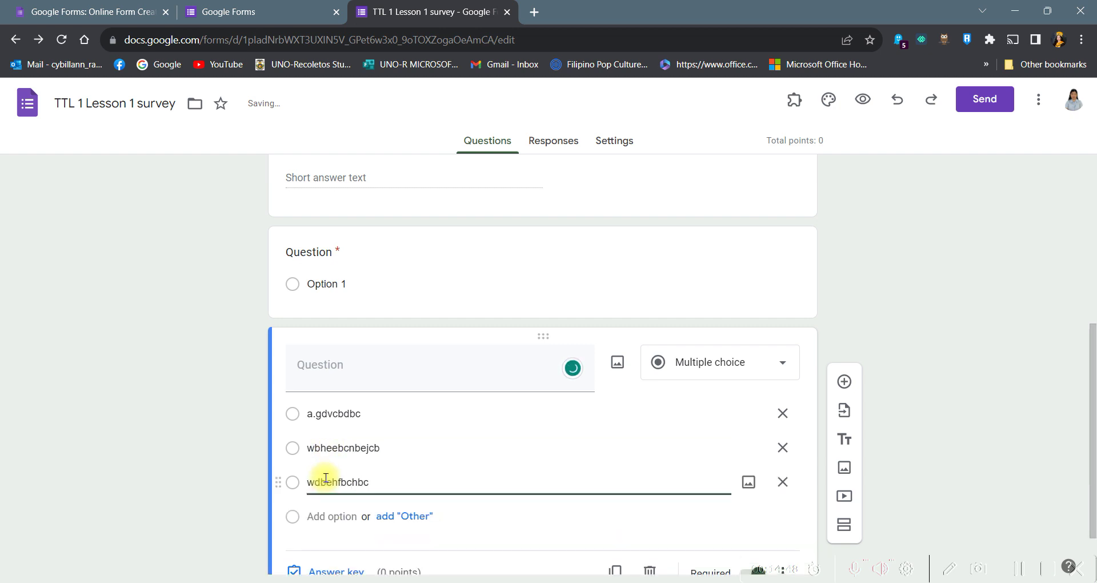
Step: In the question's answer key, mark "wbheebcnbejcb" as the correct answer and set the question to 1 point
scroll(308, 474, down, 1)
click(342, 510)
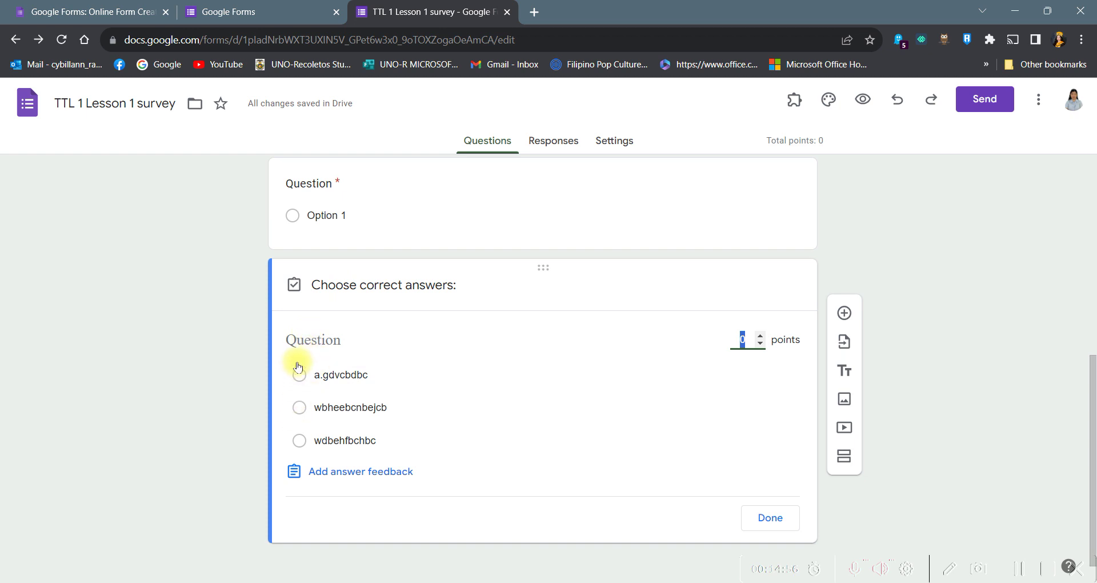
click(299, 408)
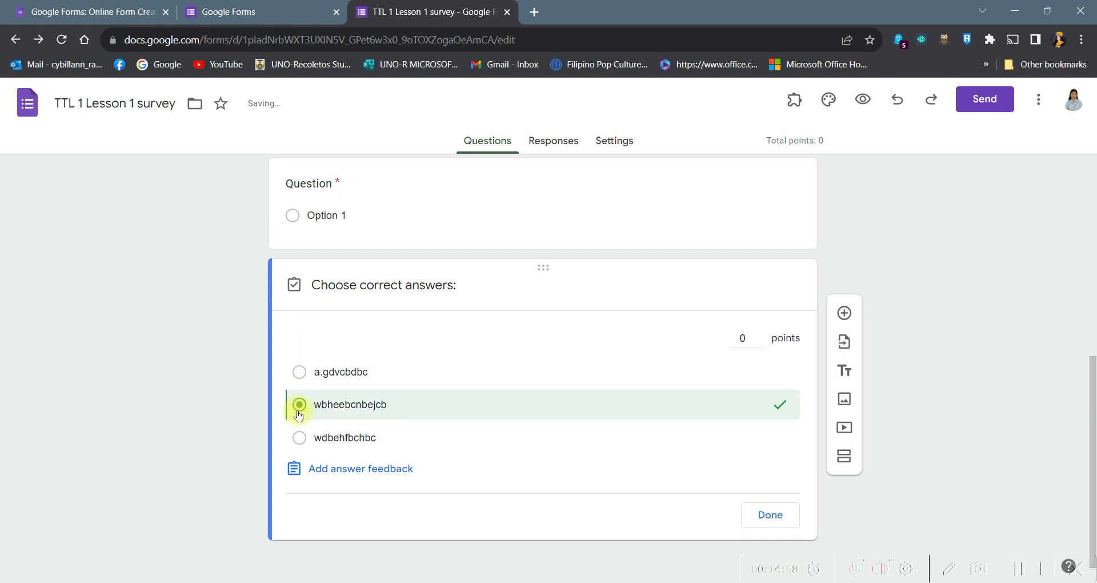
click(761, 335)
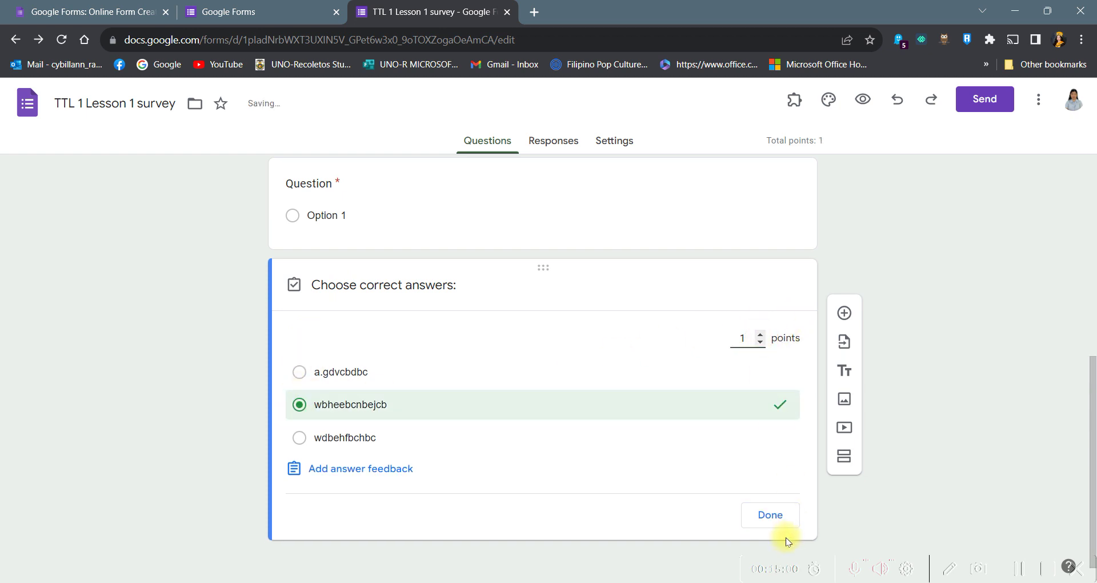
click(769, 516)
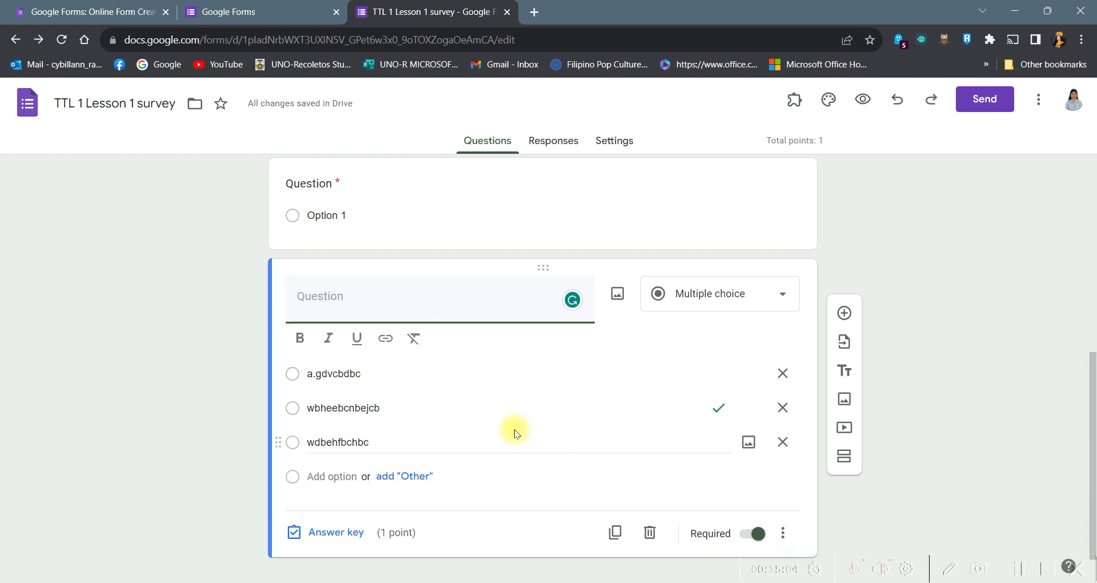
scroll(537, 429, down, 1)
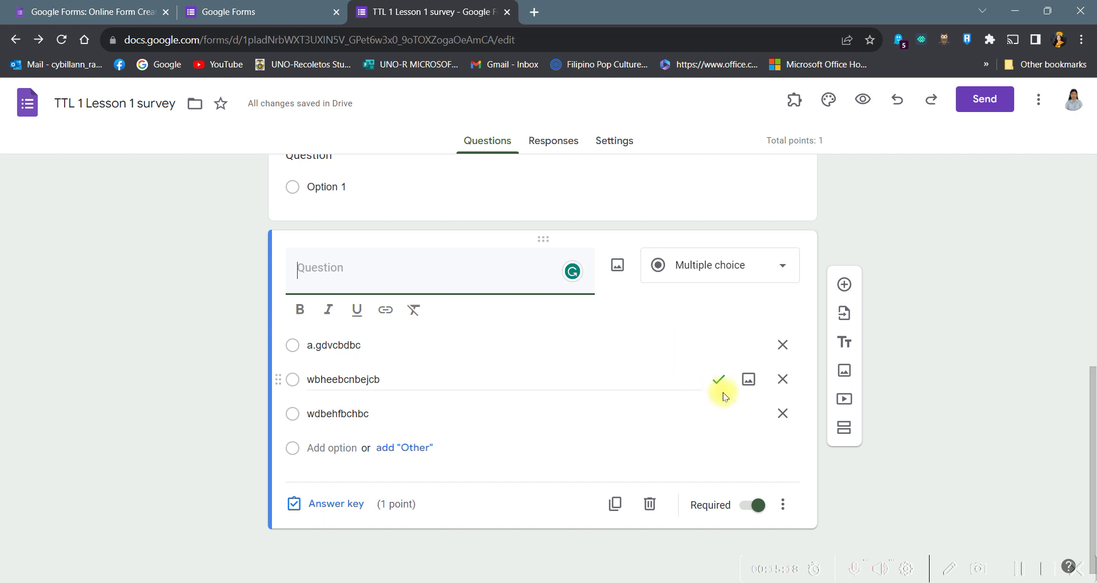
scroll(632, 416, up, 5)
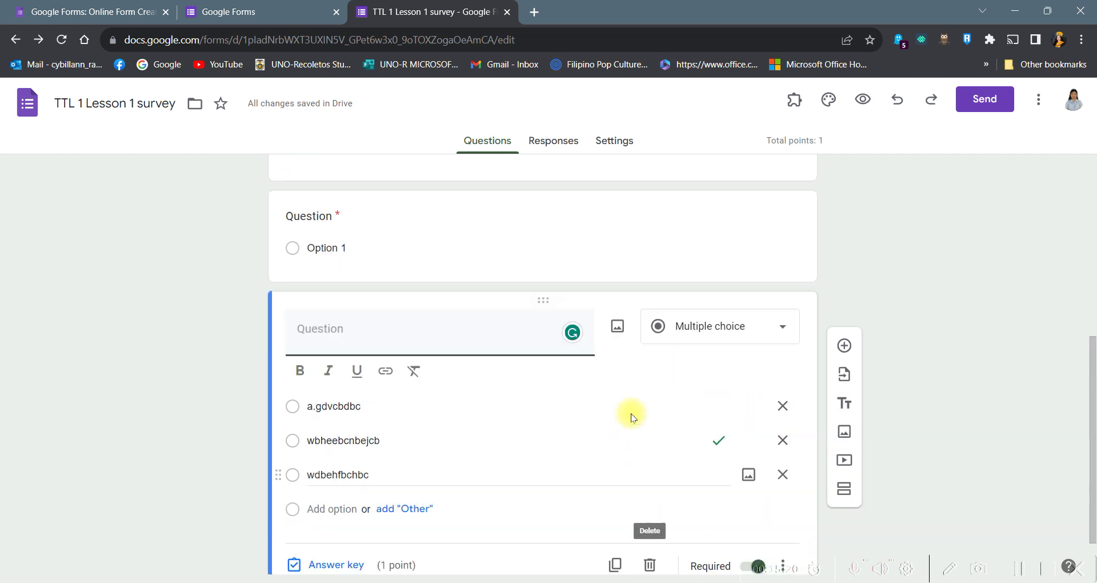
scroll(732, 517, down, 5)
scroll(725, 499, up, 1)
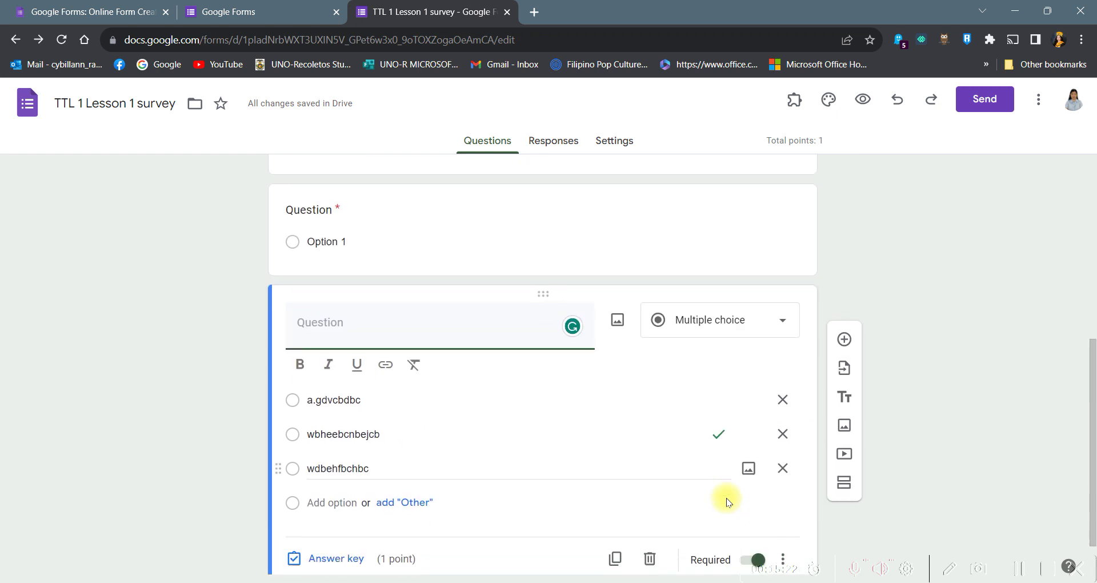
scroll(708, 469, down, 1)
scroll(803, 336, up, 1)
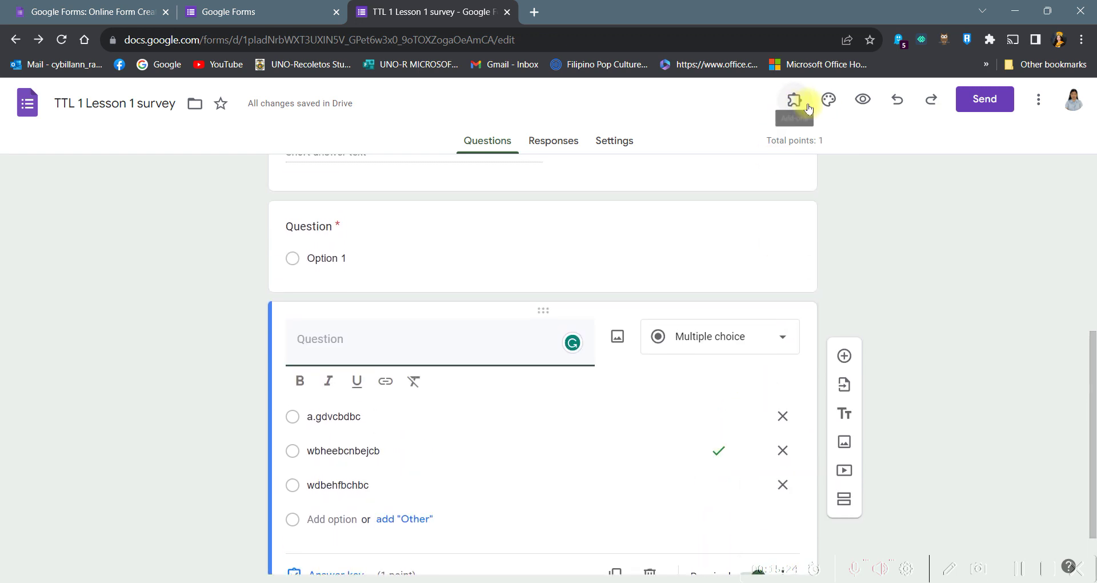
Step: Change the form's confirmation message in the presentation settings to "Thank you for your participation" and save it
click(627, 144)
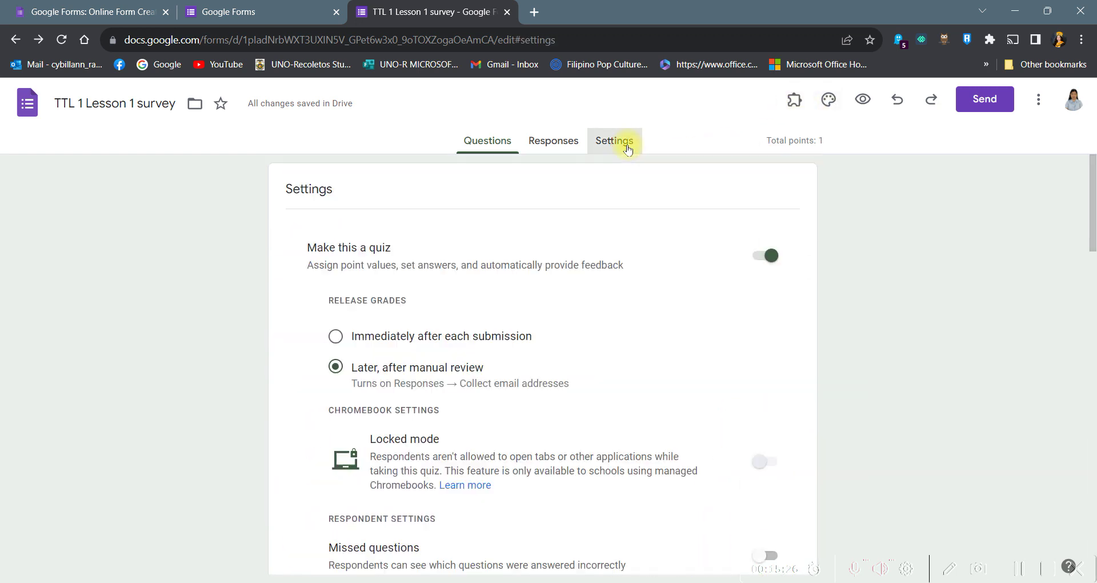
scroll(634, 267, down, 5)
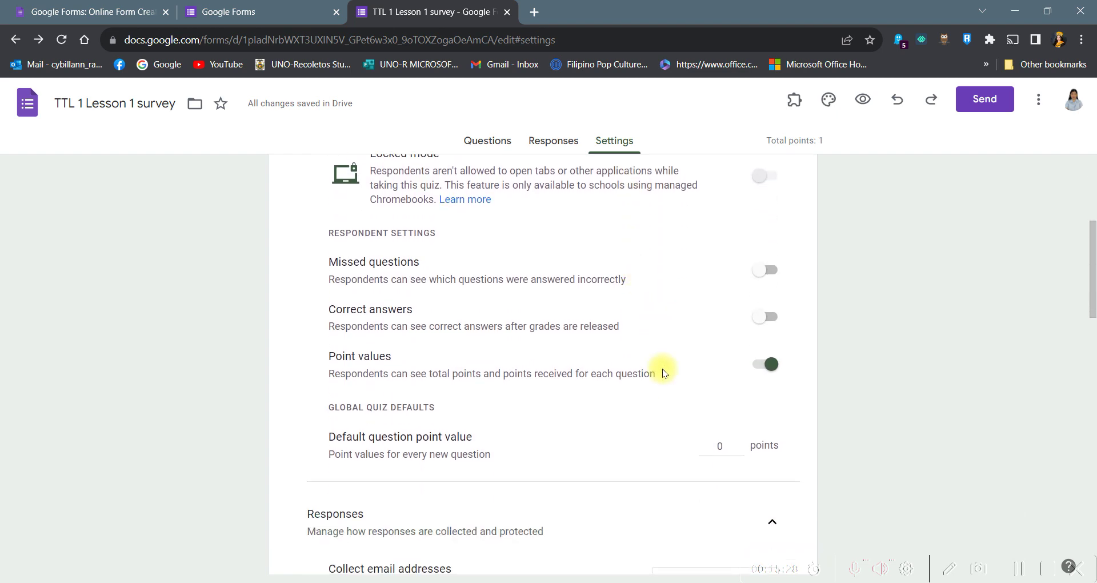
scroll(510, 438, down, 6)
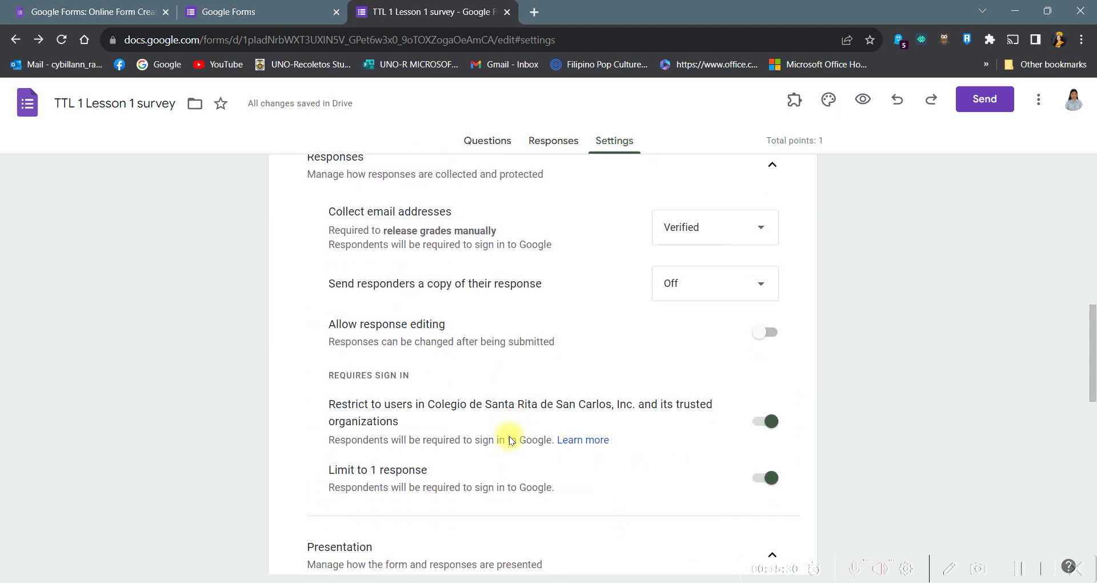
scroll(510, 437, down, 6)
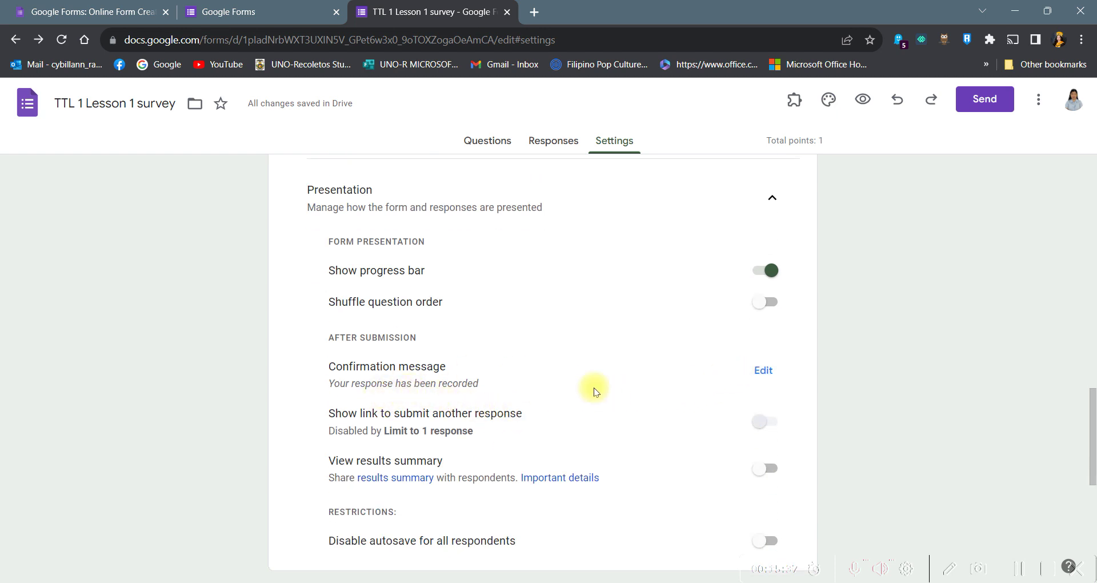
click(762, 375)
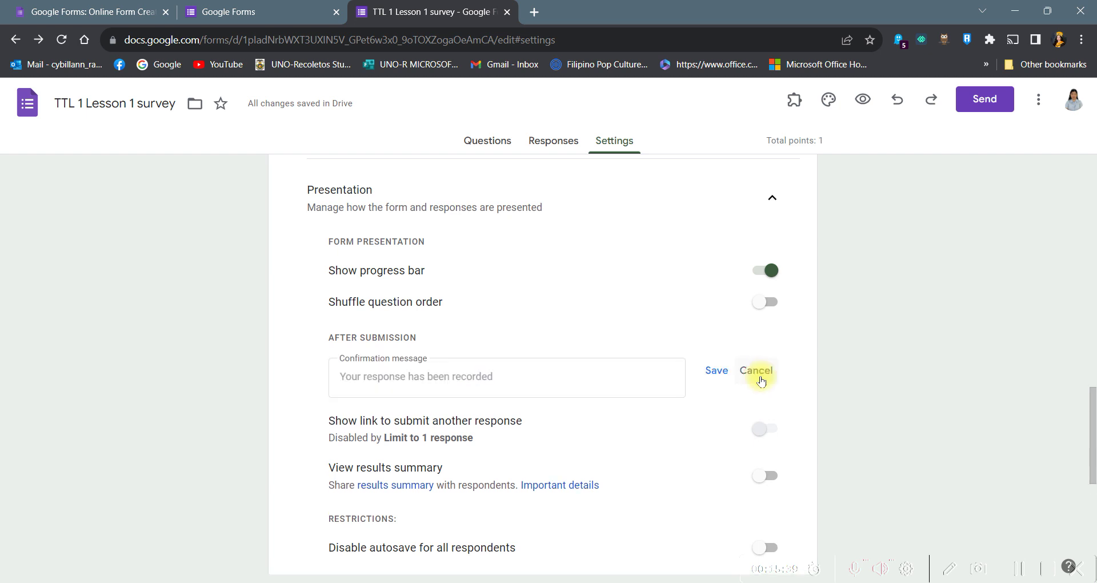
click(378, 381)
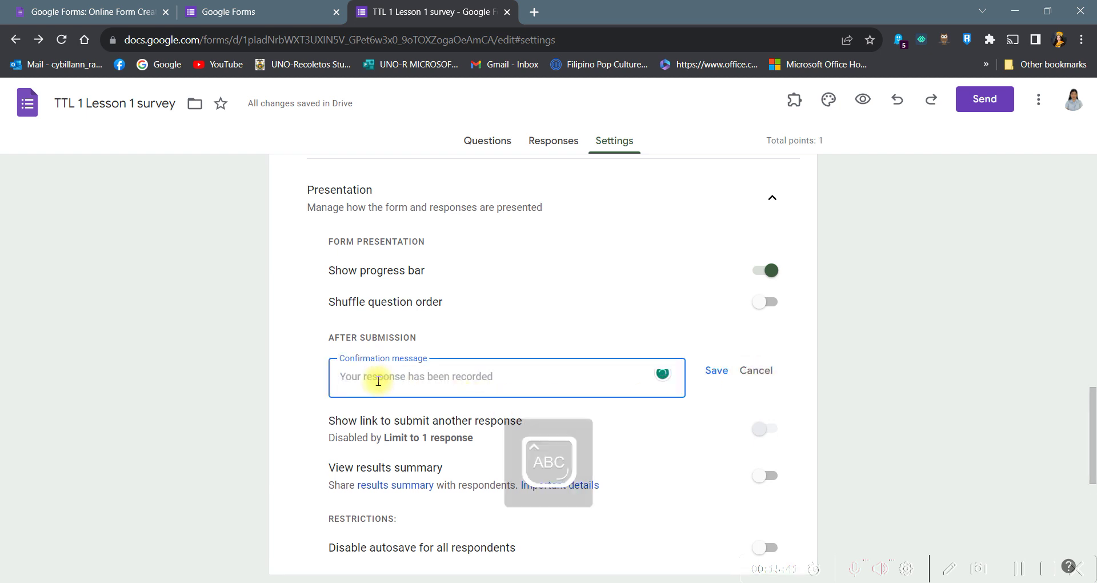
text(Thank you )
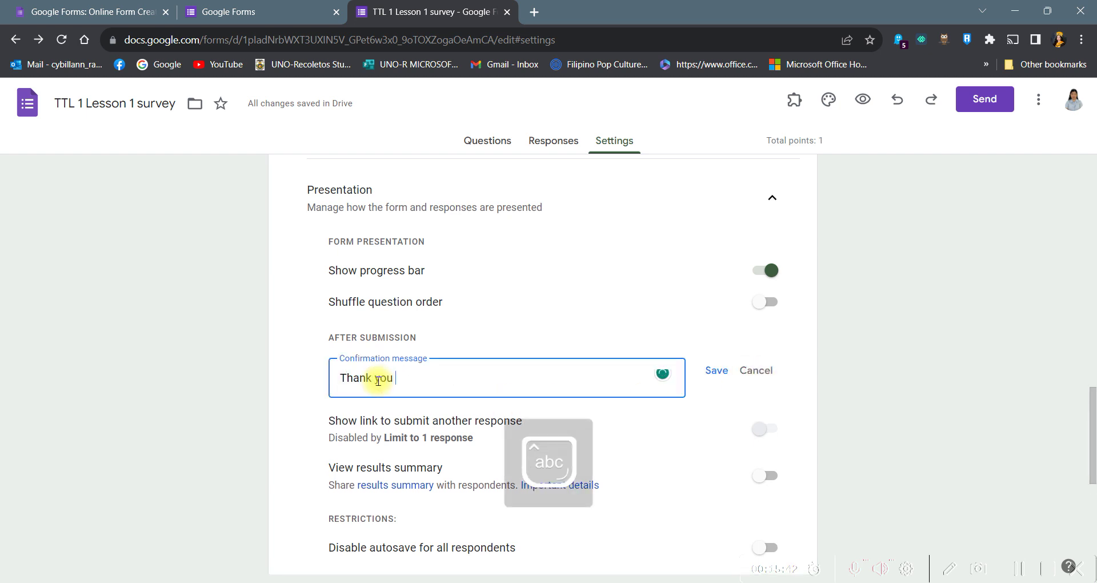
text(for your)
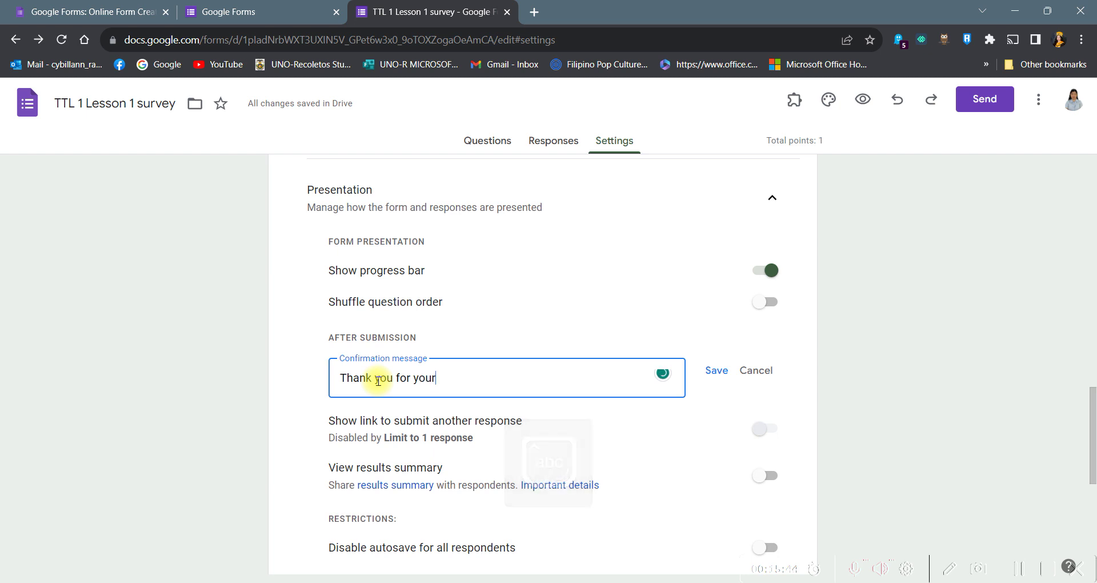
text( participati)
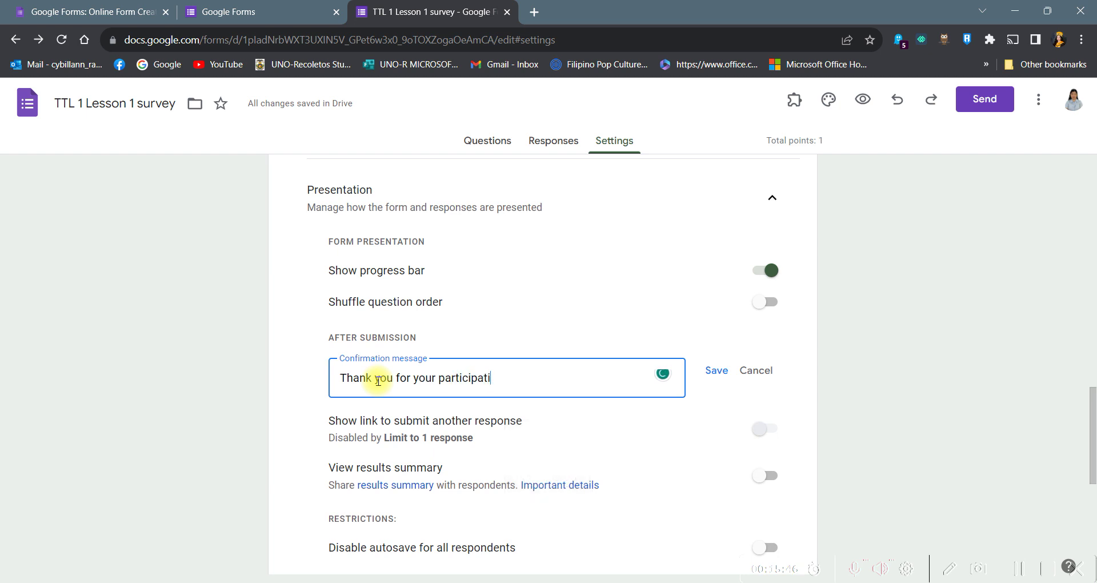
text(on)
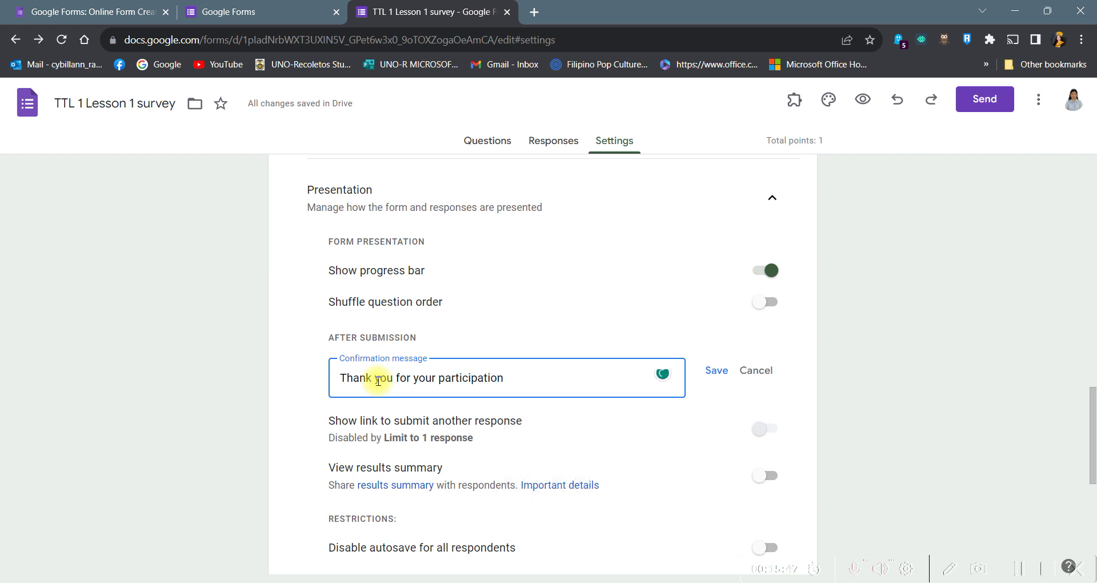
click(717, 370)
Step: Return to the form's questions and add a new section after the last question, titled "Test 2"
click(486, 143)
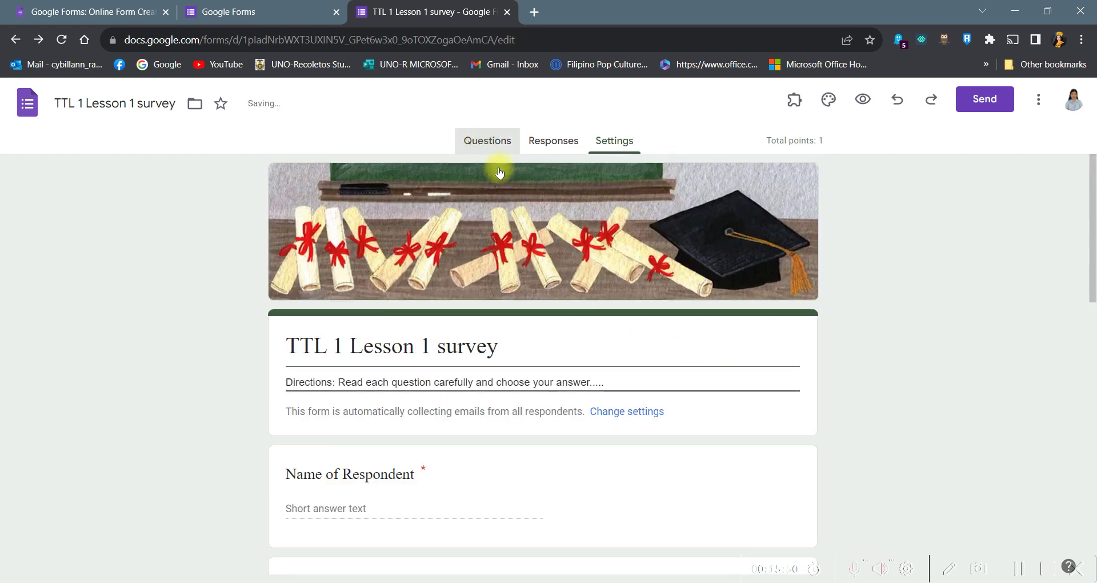
scroll(457, 388, up, 3)
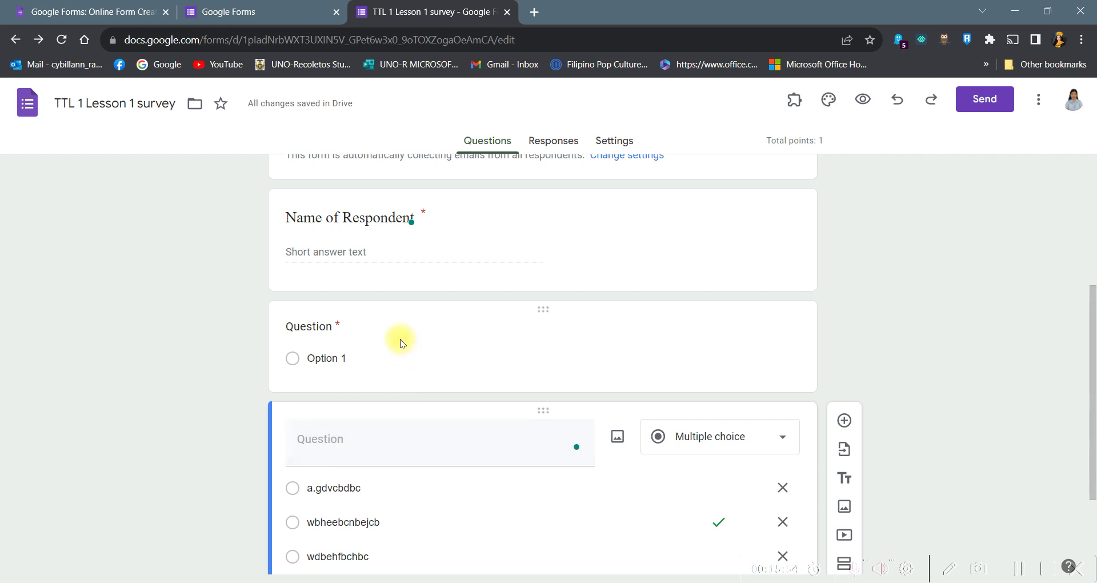
scroll(390, 471, down, 2)
scroll(402, 479, down, 1)
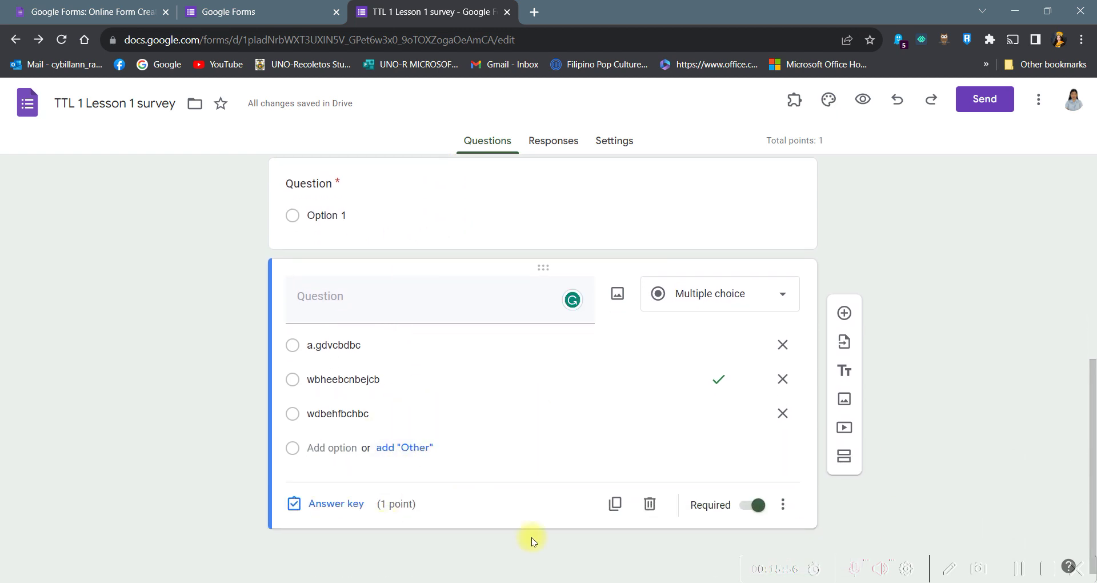
click(844, 457)
click(397, 478)
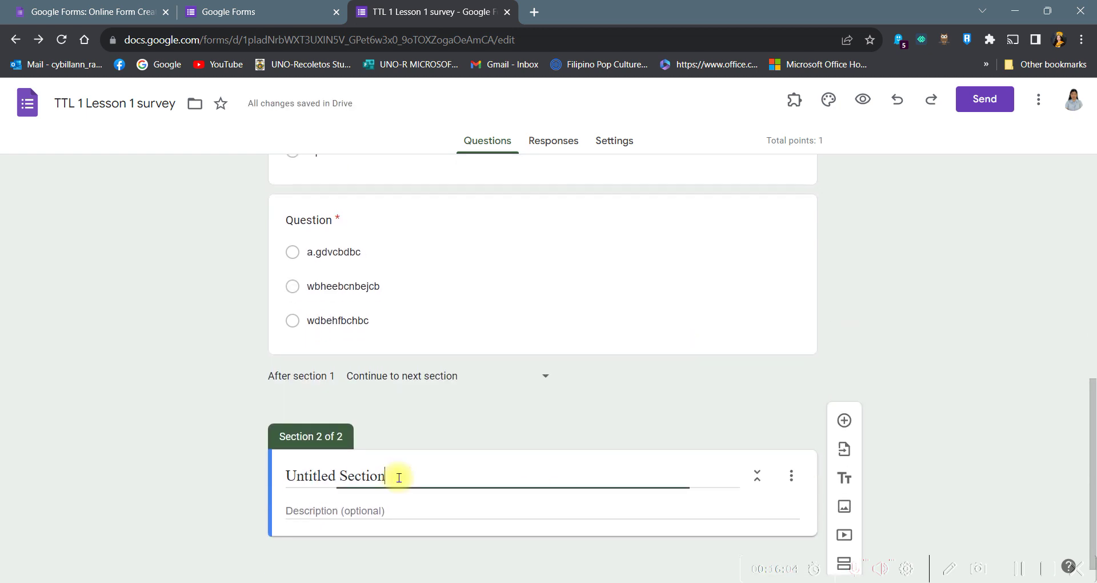
key(ctrl+a)
key(BackSpace)
key(Caps_Lock)
text(T)
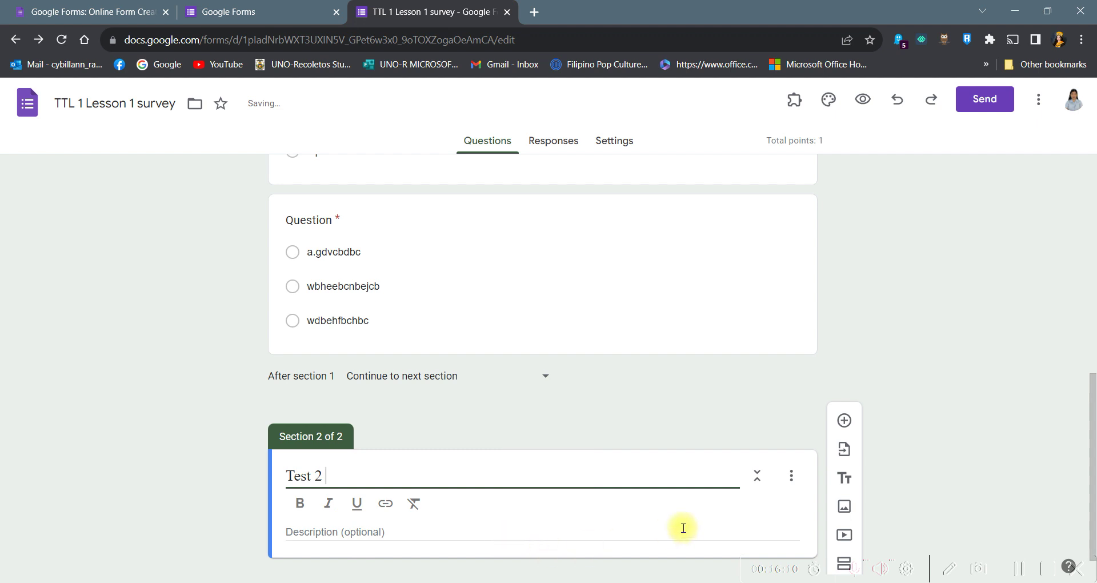
Step: Add a new question to the Test 2 section and change its type to Short answer
scroll(789, 499, down, 1)
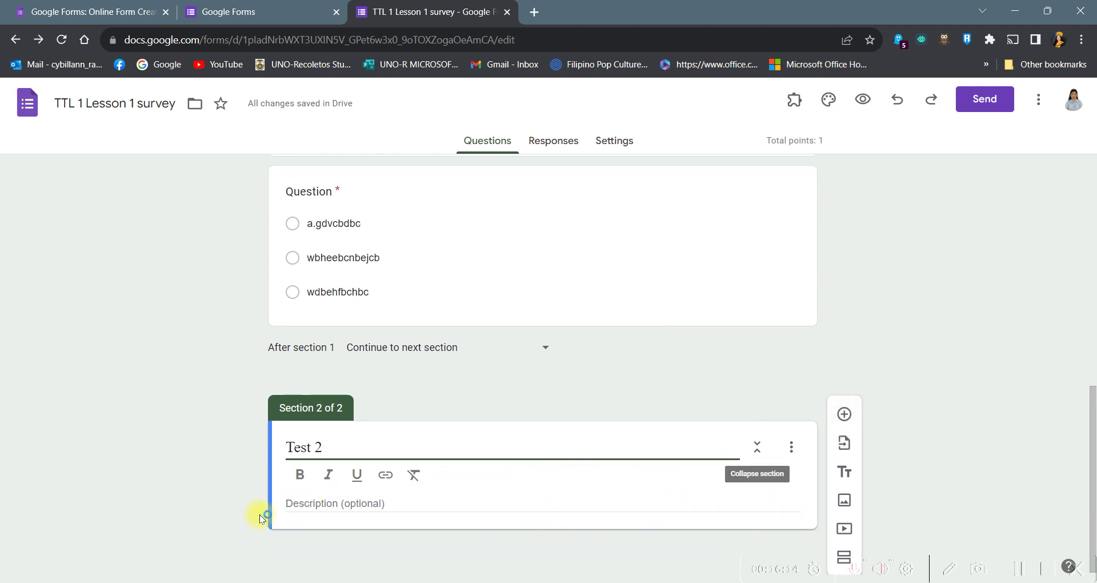
click(291, 504)
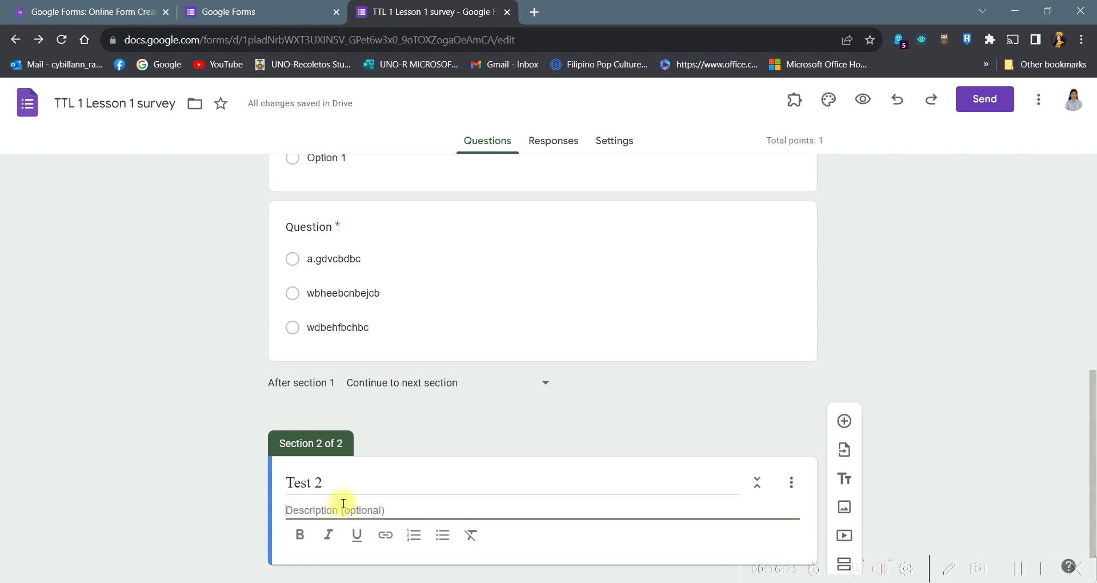
click(846, 423)
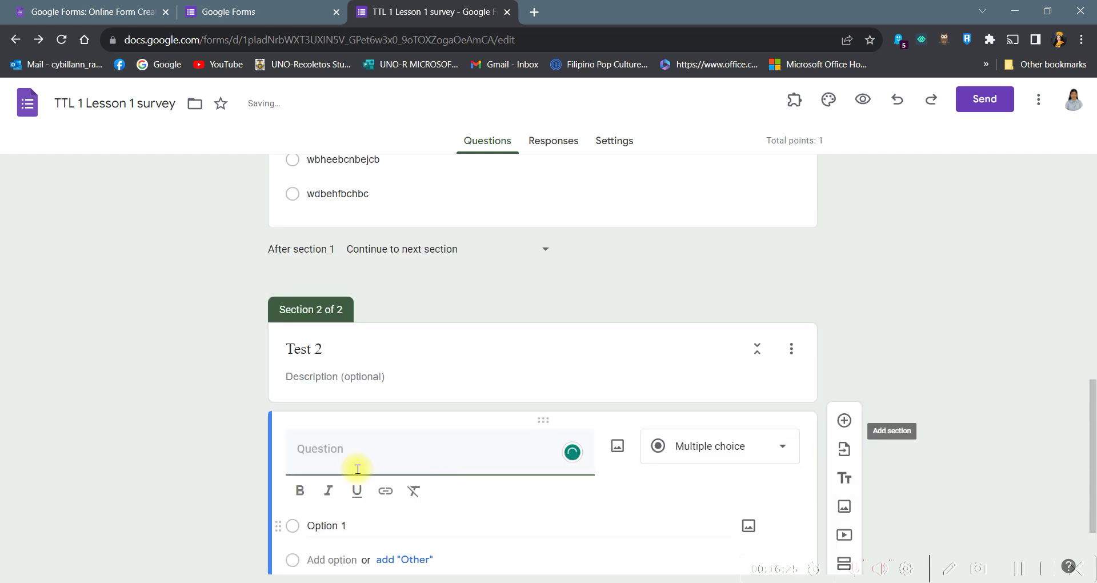
click(705, 454)
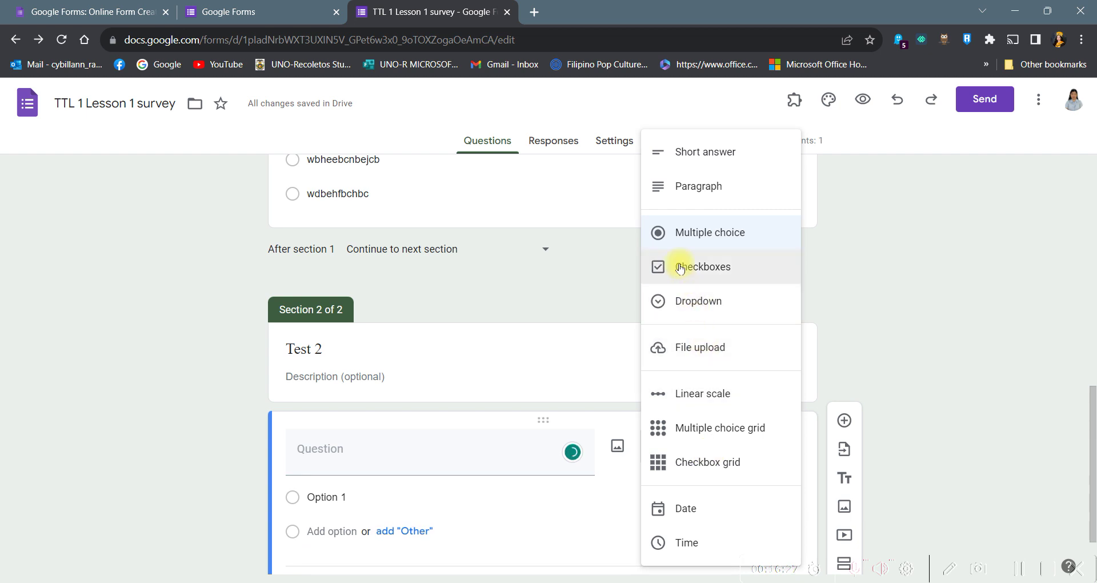
click(699, 154)
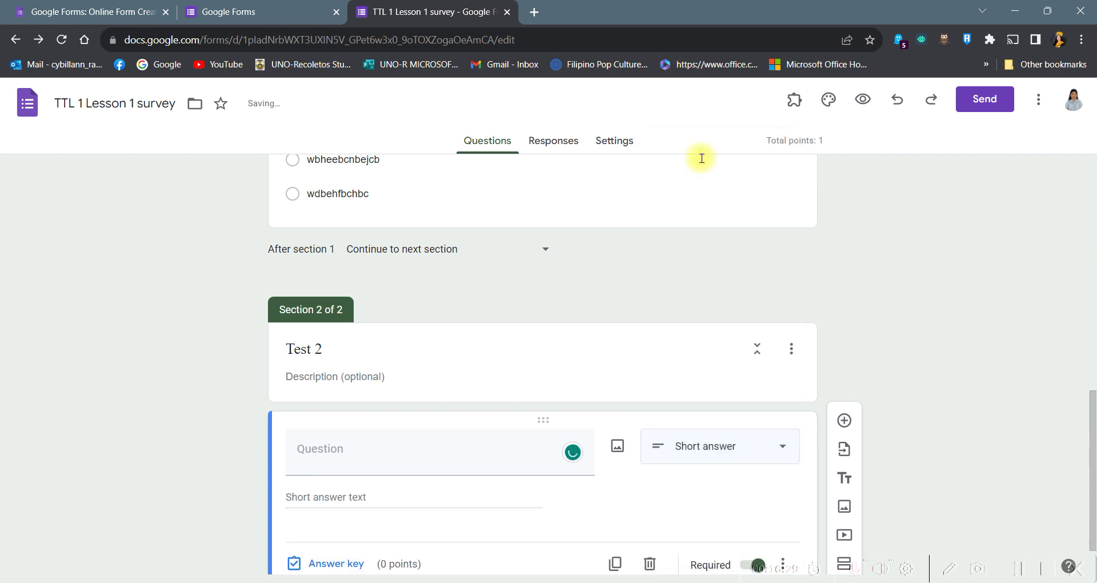
Step: Try the Checkboxes and Linear scale types on the Test 2 question, finally setting it to Multiple choice
scroll(460, 481, down, 1)
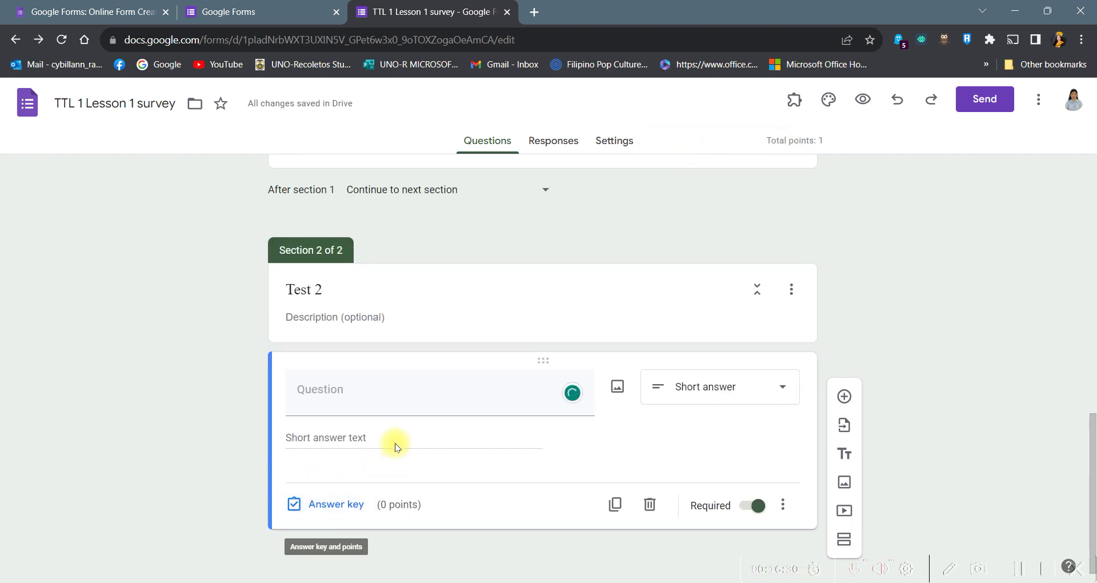
click(678, 388)
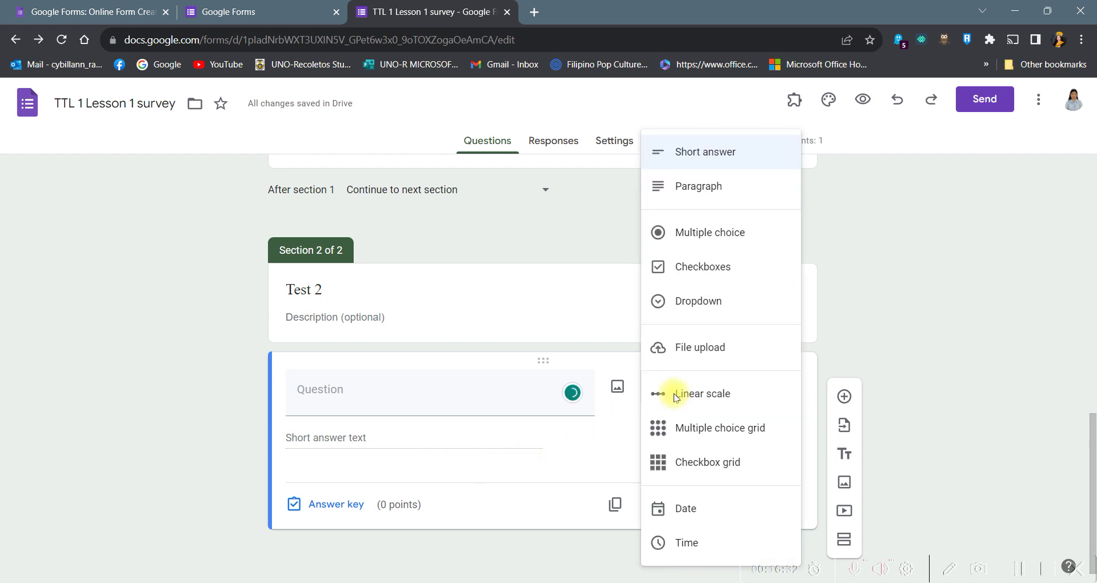
click(697, 275)
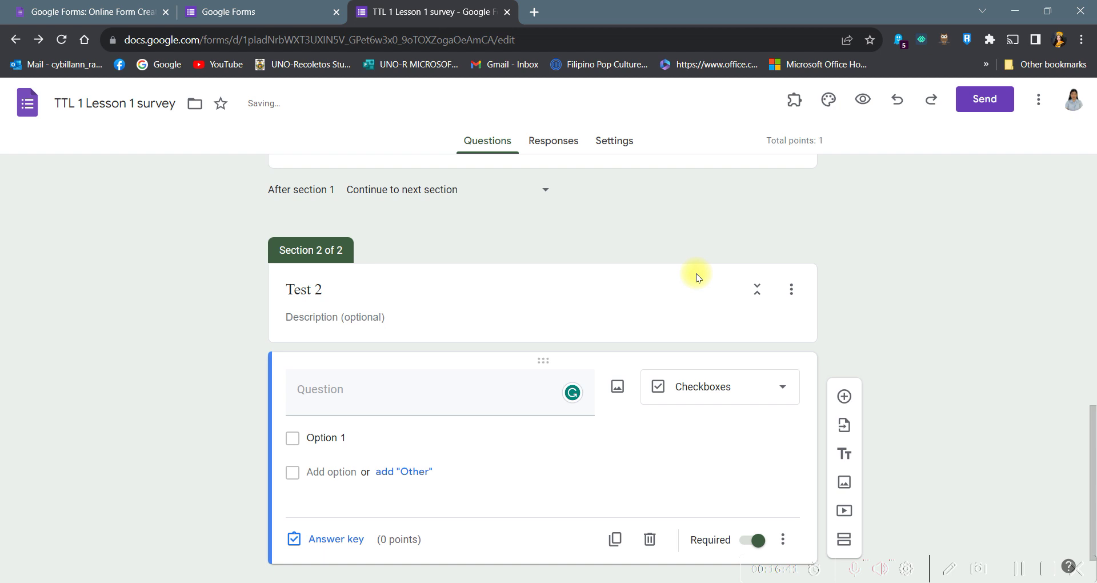
click(714, 394)
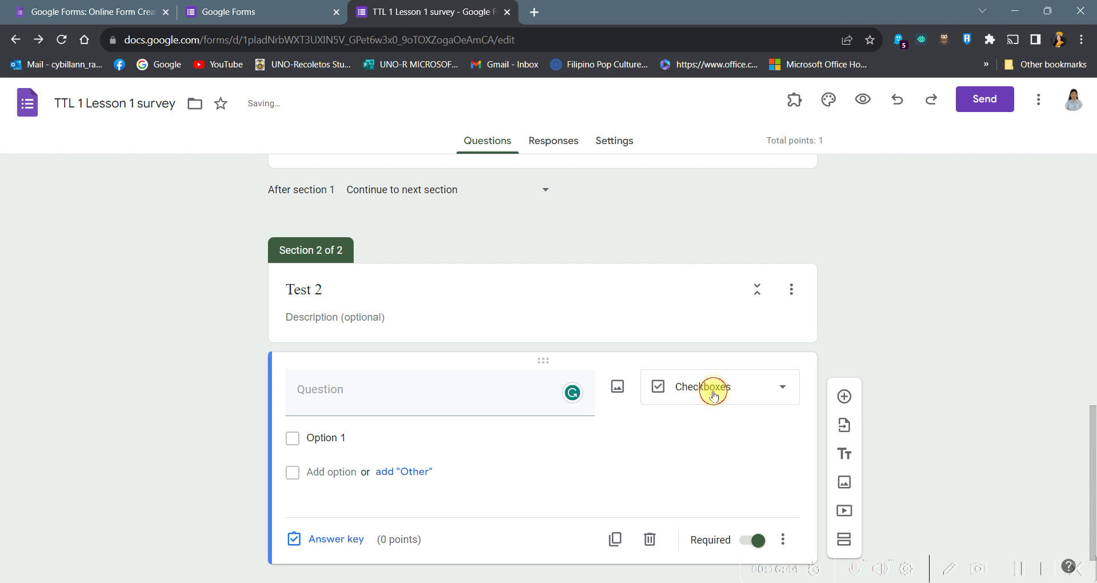
key(ctrl+z)
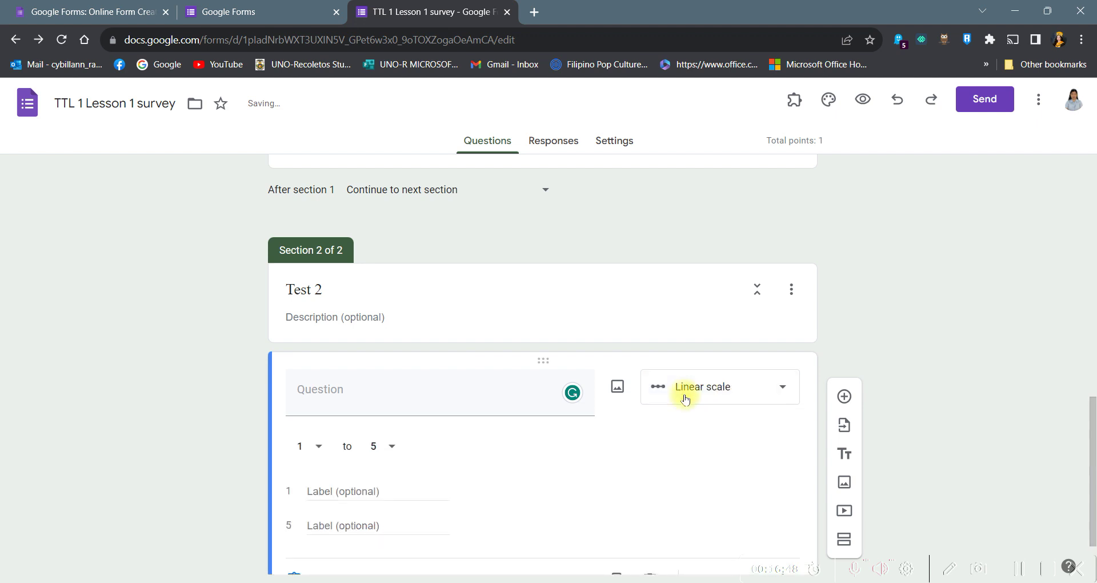
click(686, 397)
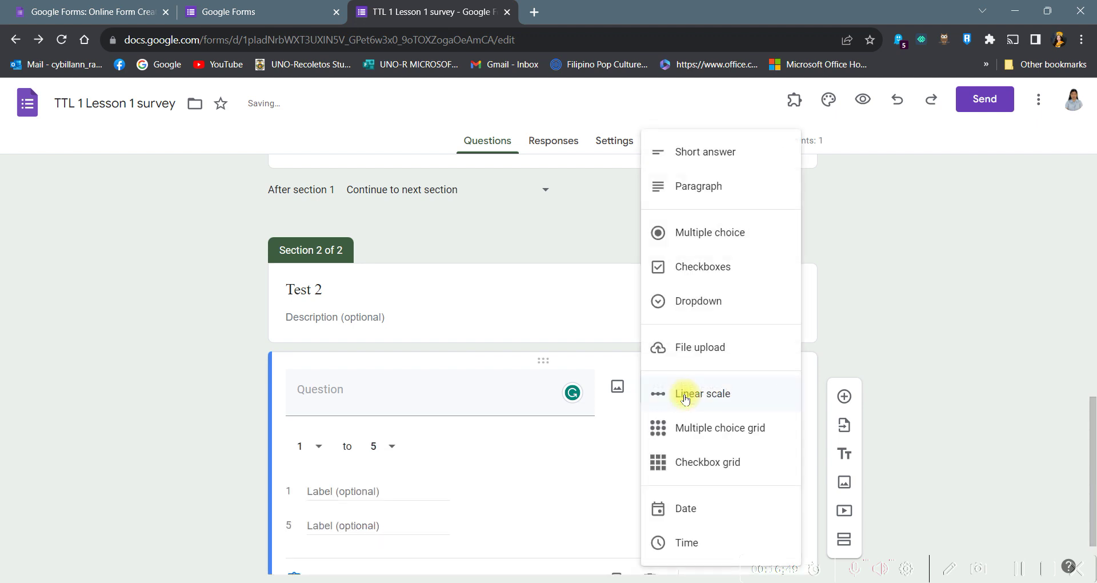
click(685, 247)
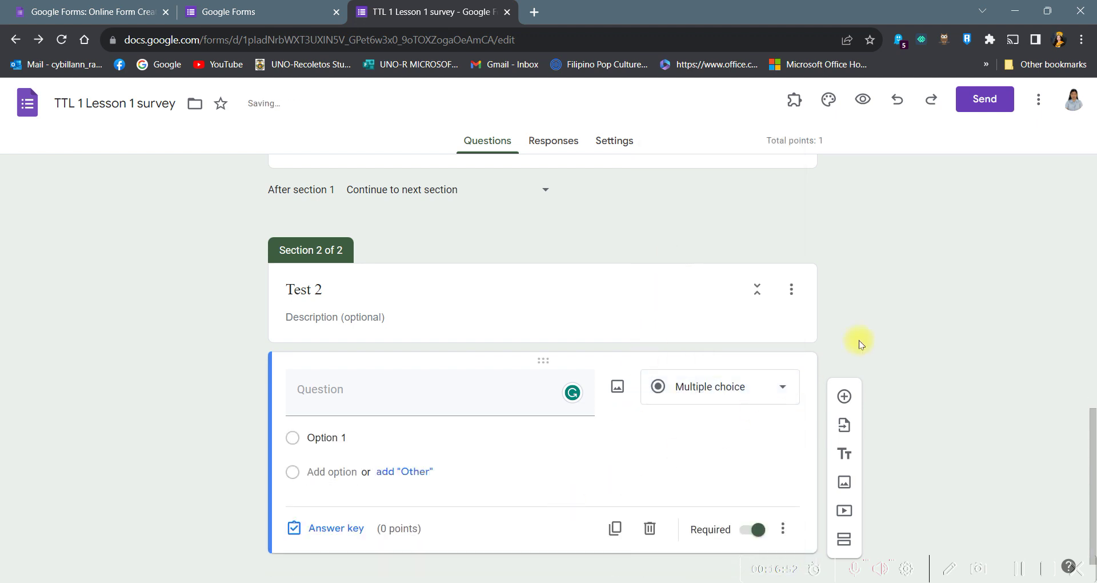
Step: Preview the form as a respondent and agree to record the account's email with the response
scroll(859, 341, up, 15)
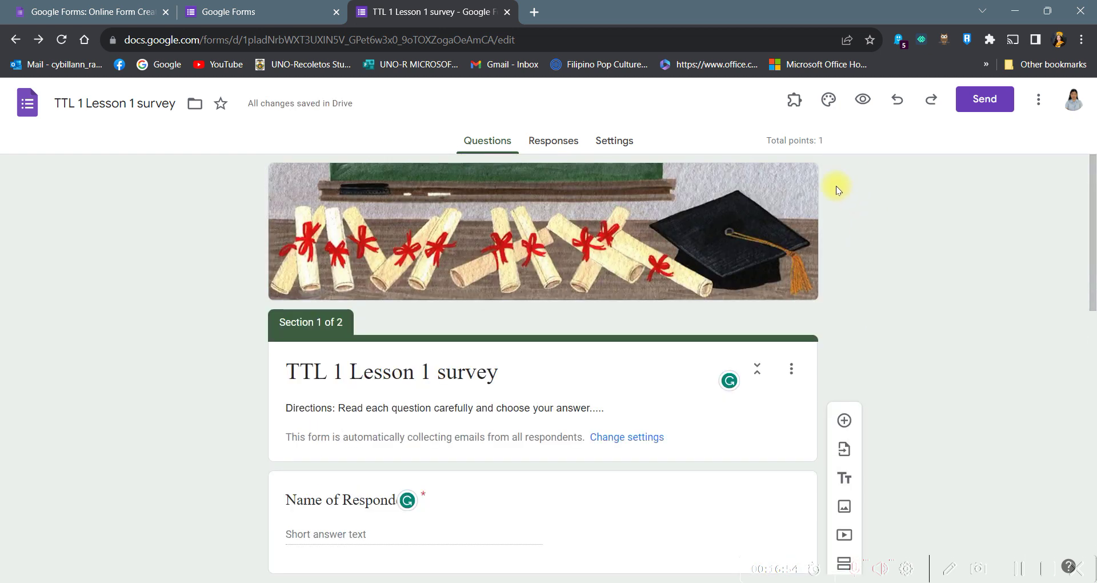
scroll(873, 306, down, 15)
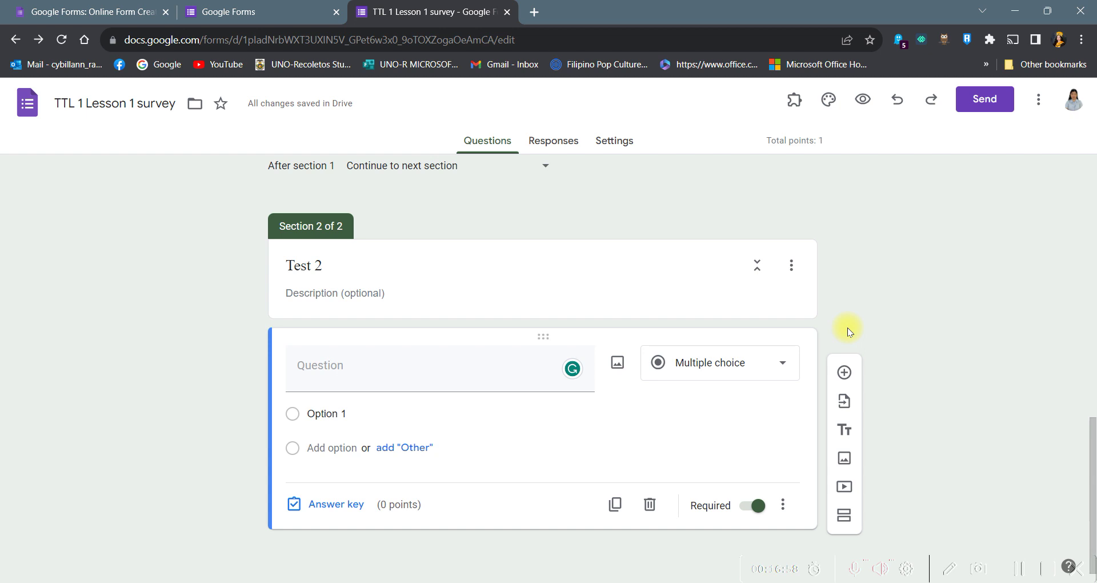
scroll(846, 327, up, 10)
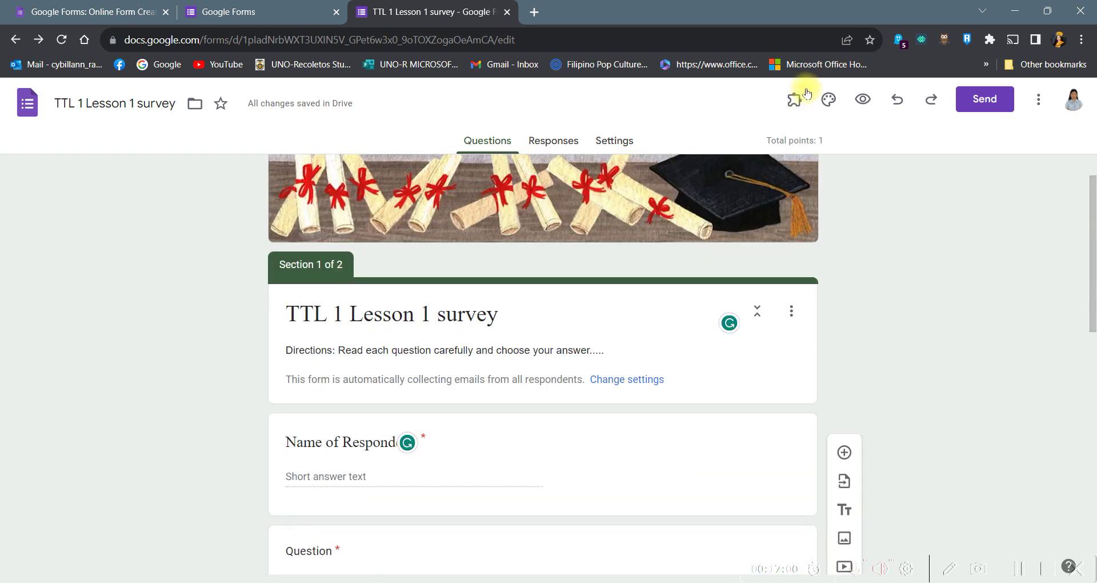
click(863, 99)
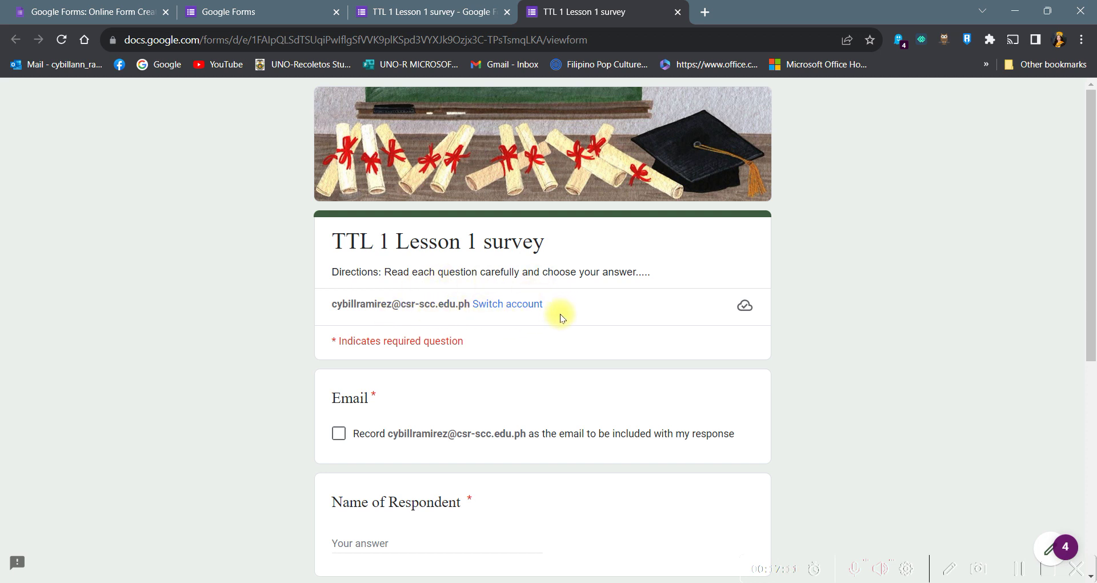
click(339, 439)
scroll(571, 430, down, 3)
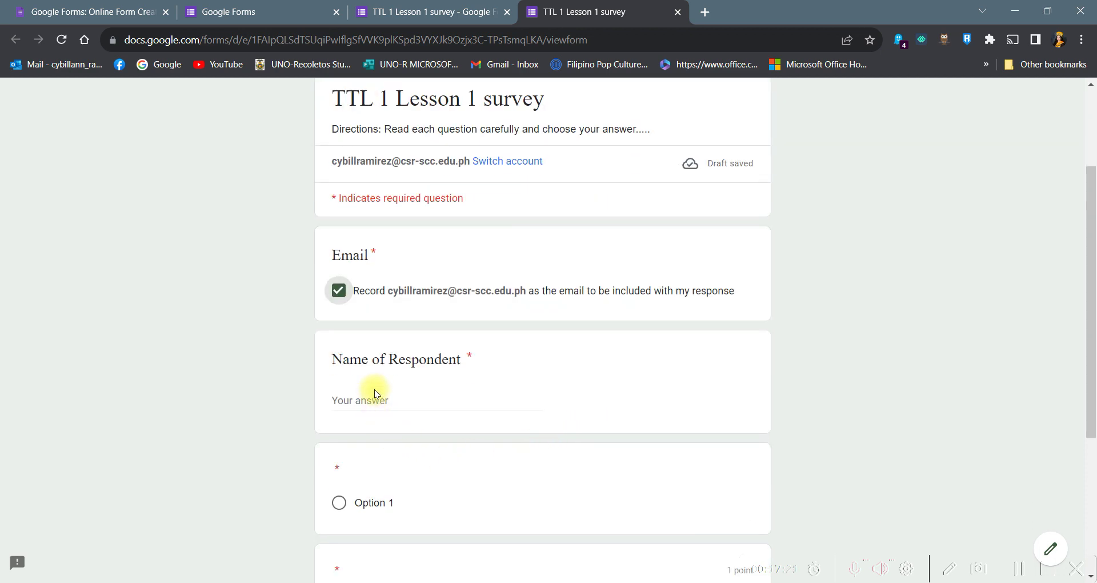
Step: Answer the two choice questions with "Option 1" and "wbheebcnbejcb" and try to continue to the following page
scroll(370, 302, down, 3)
scroll(376, 337, down, 3)
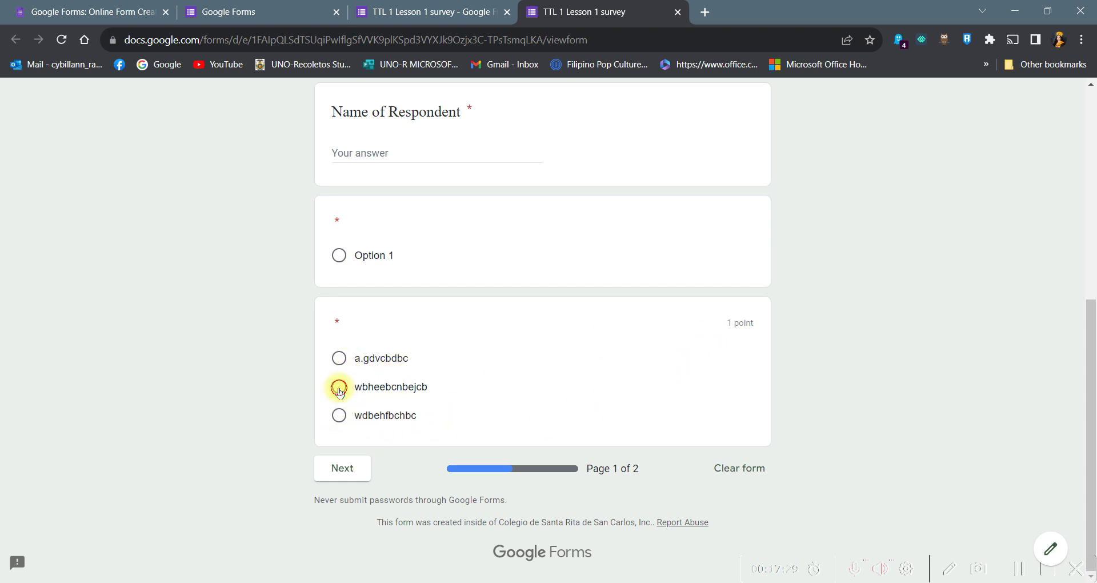
click(339, 256)
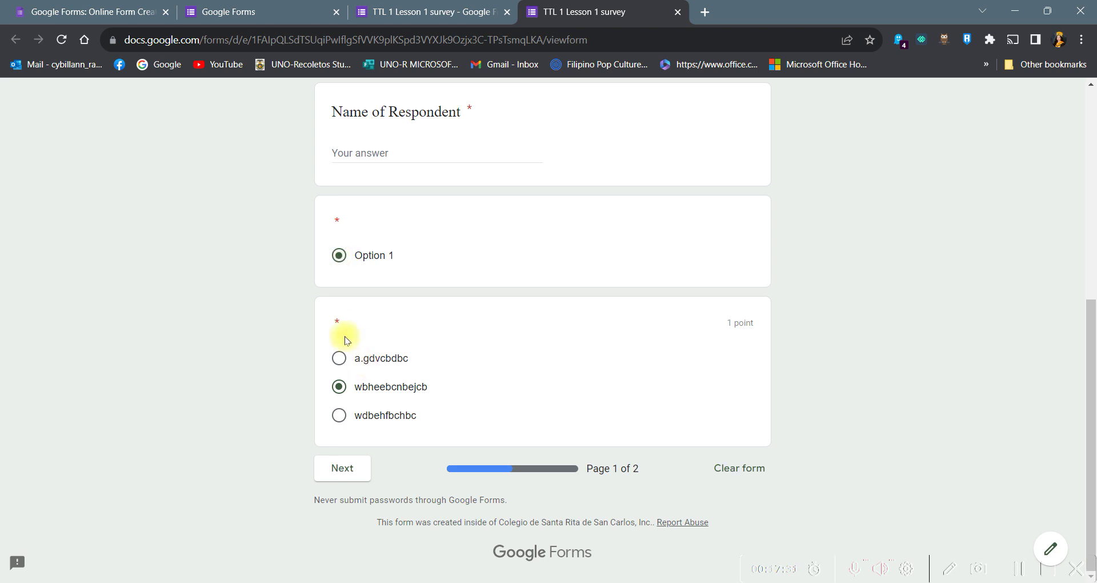
click(354, 477)
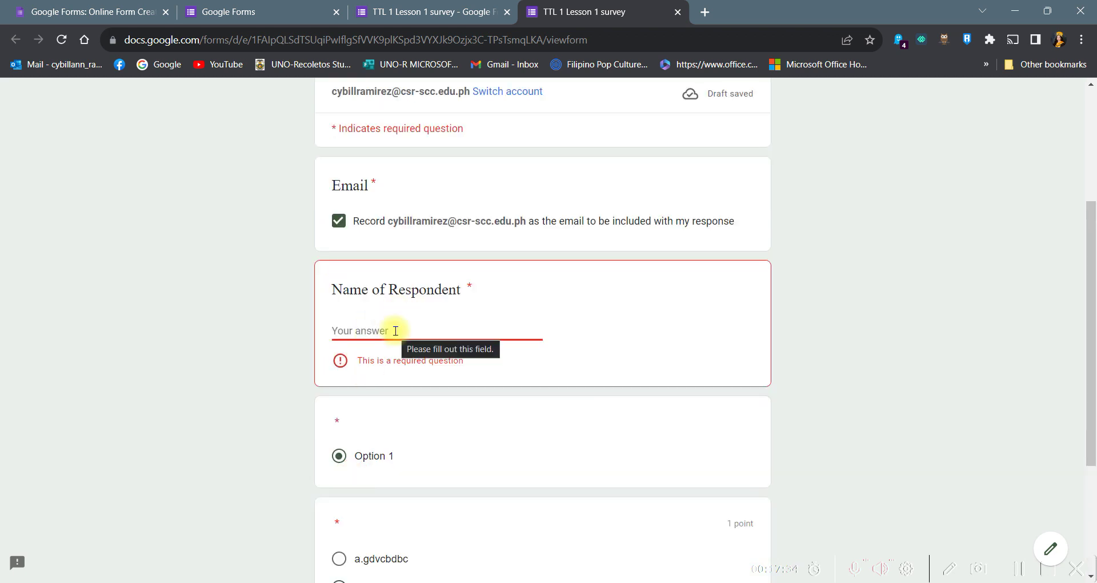
Step: Fill in the respondent's name and continue to page 2 of the form
text(Cybill)
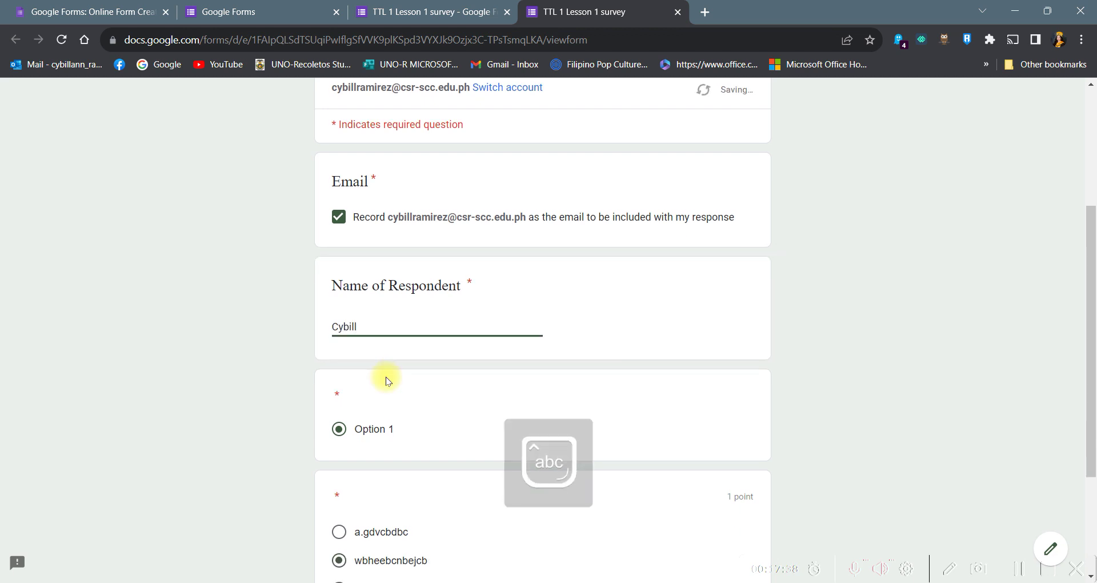
scroll(385, 379, down, 3)
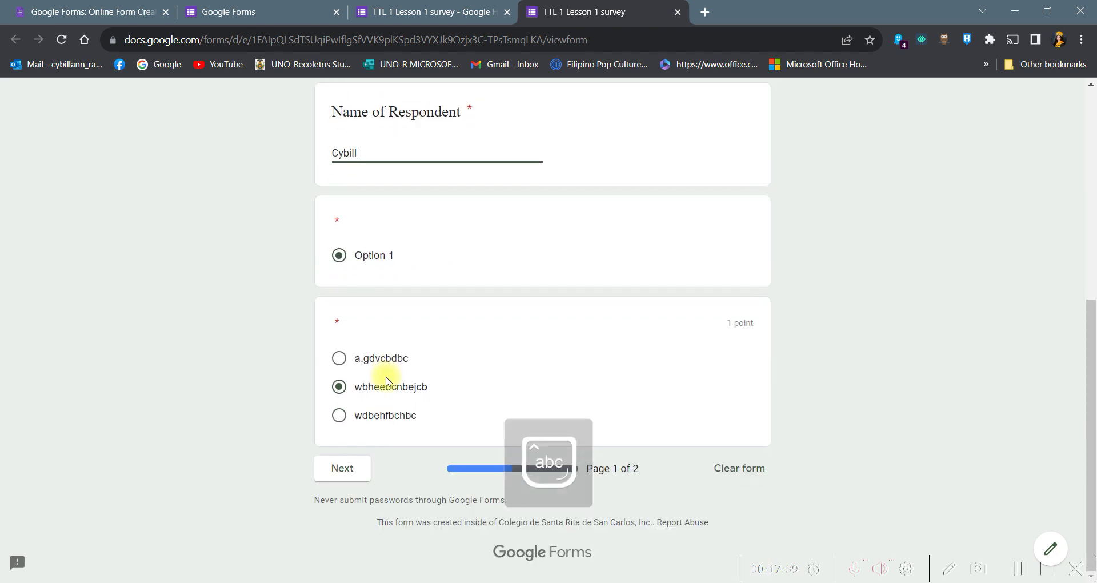
click(342, 468)
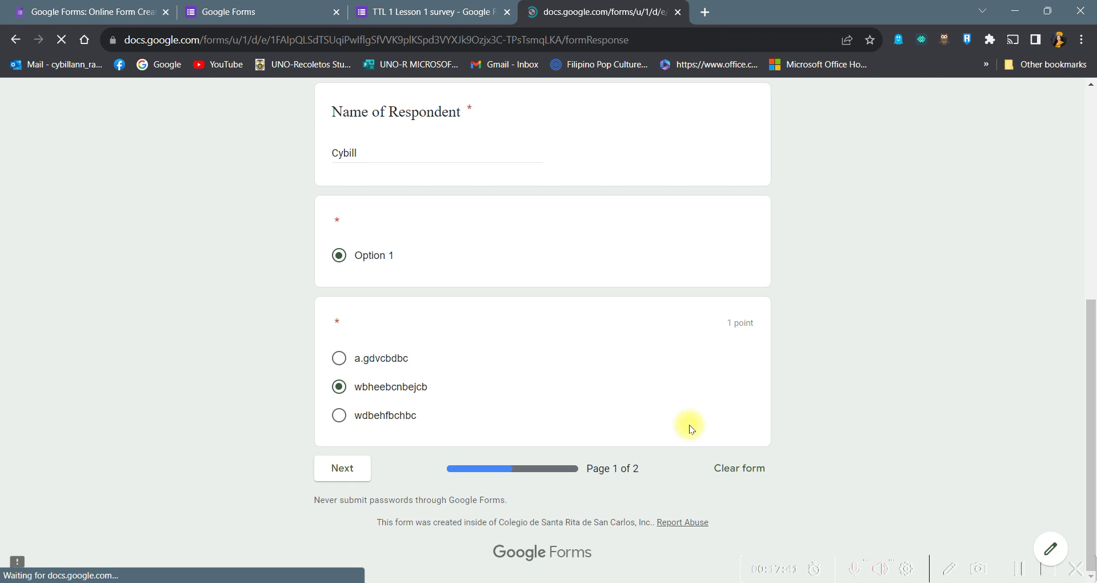
Step: Choose "Option 1" for the Test 2 question, submit the response and go back from the confirmation page
click(342, 422)
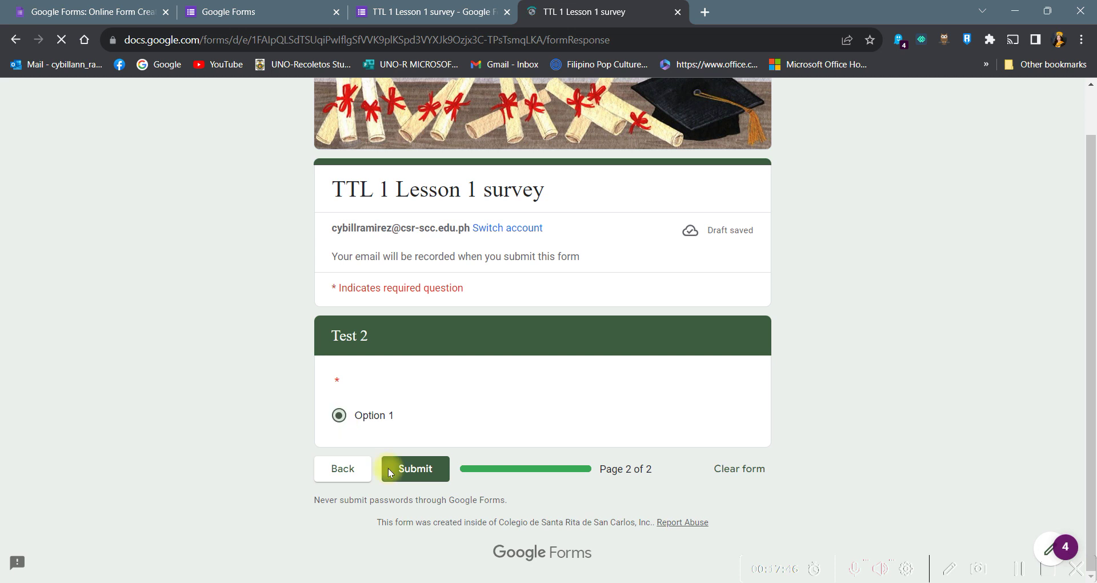
click(405, 469)
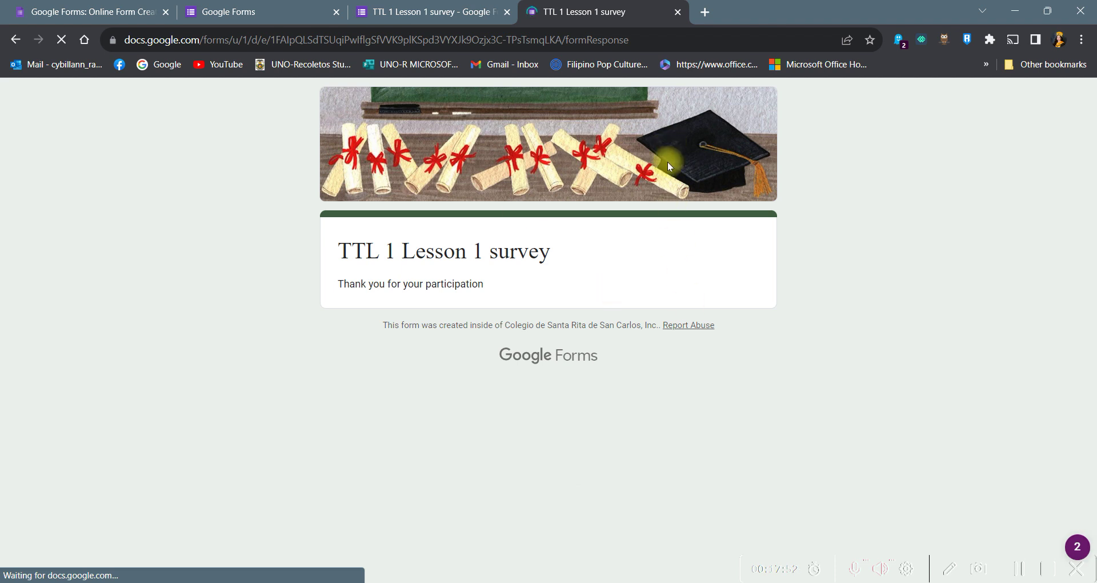
click(15, 40)
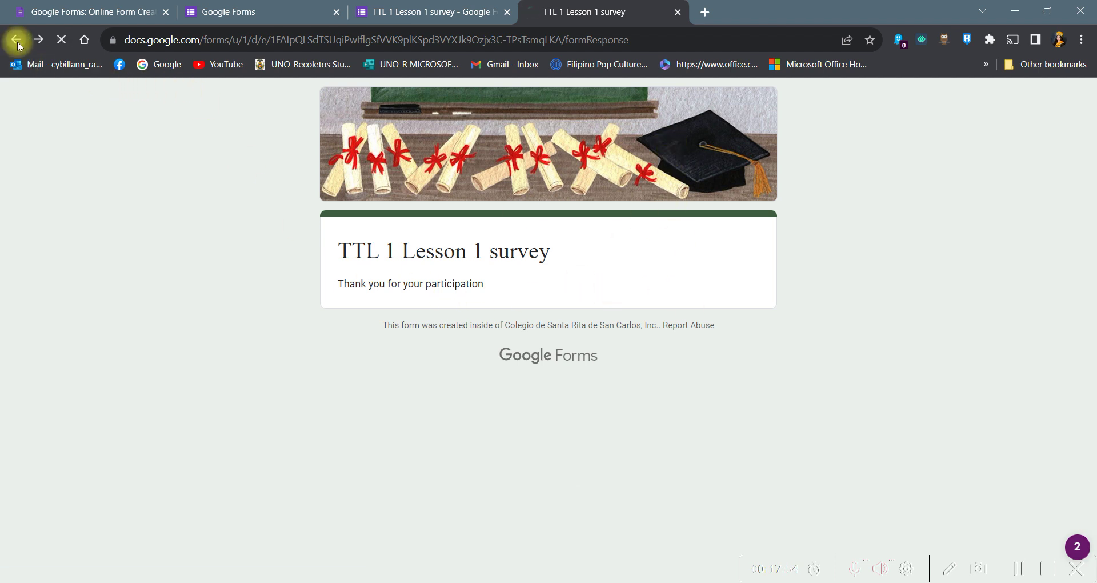
Step: Return to the form editor and review the form's title, directions and first questions
click(353, 4)
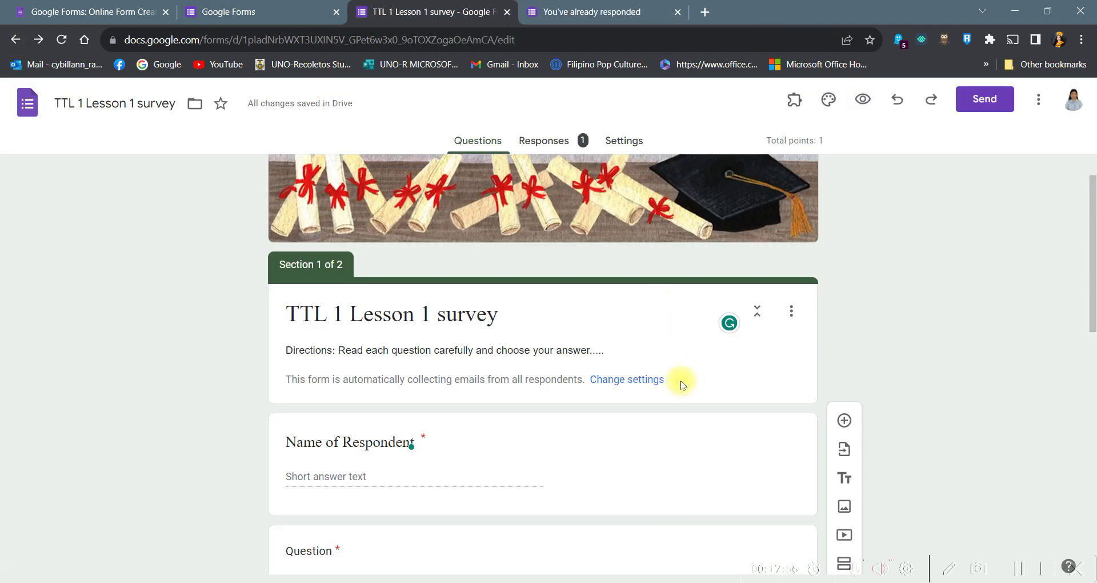
scroll(642, 416, down, 5)
scroll(642, 416, up, 5)
click(500, 312)
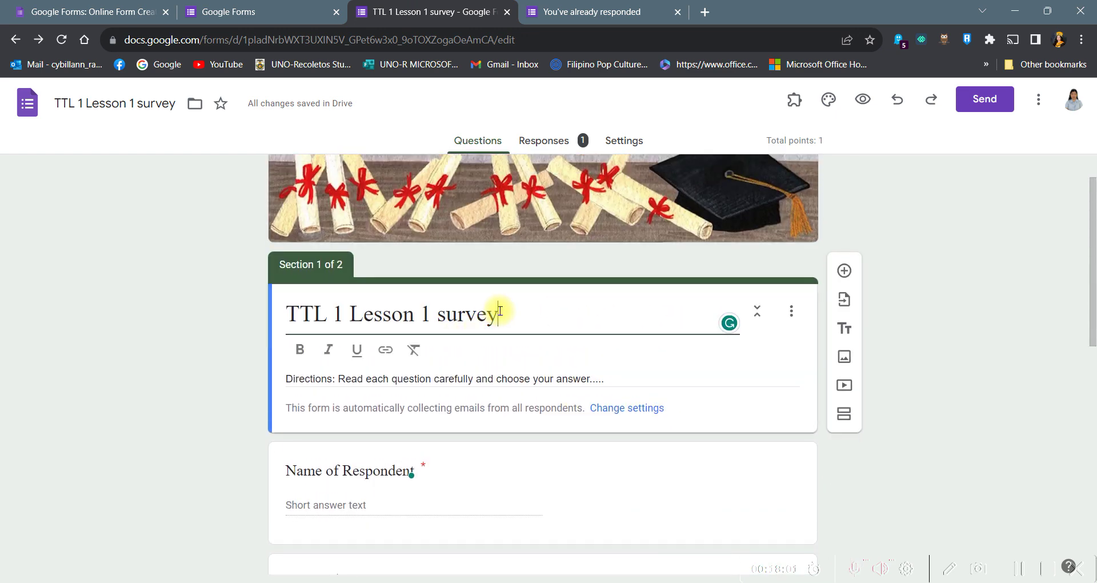
triple_click(428, 378)
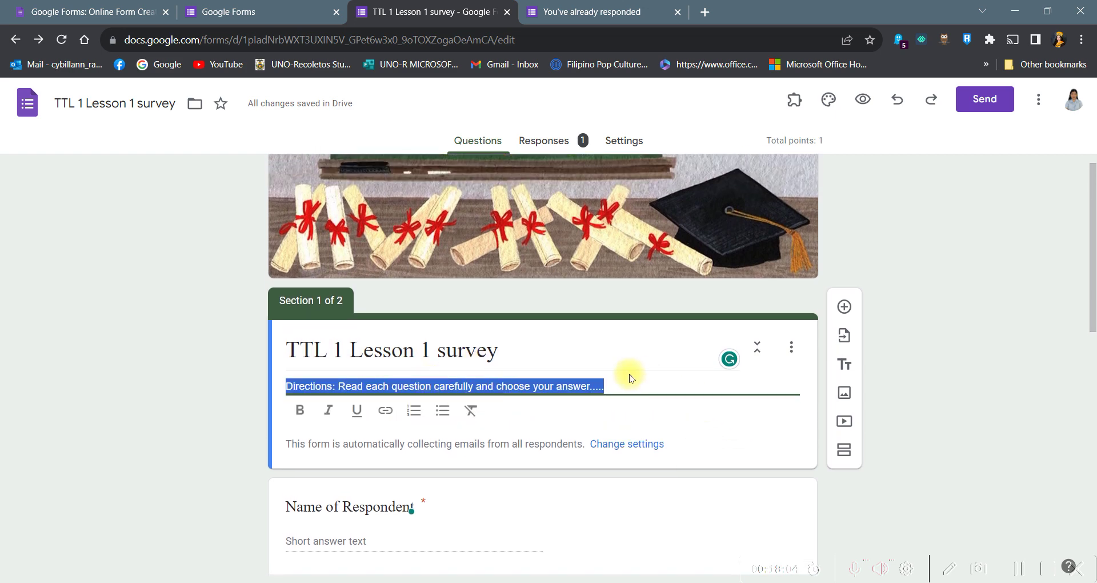
scroll(730, 370, down, 3)
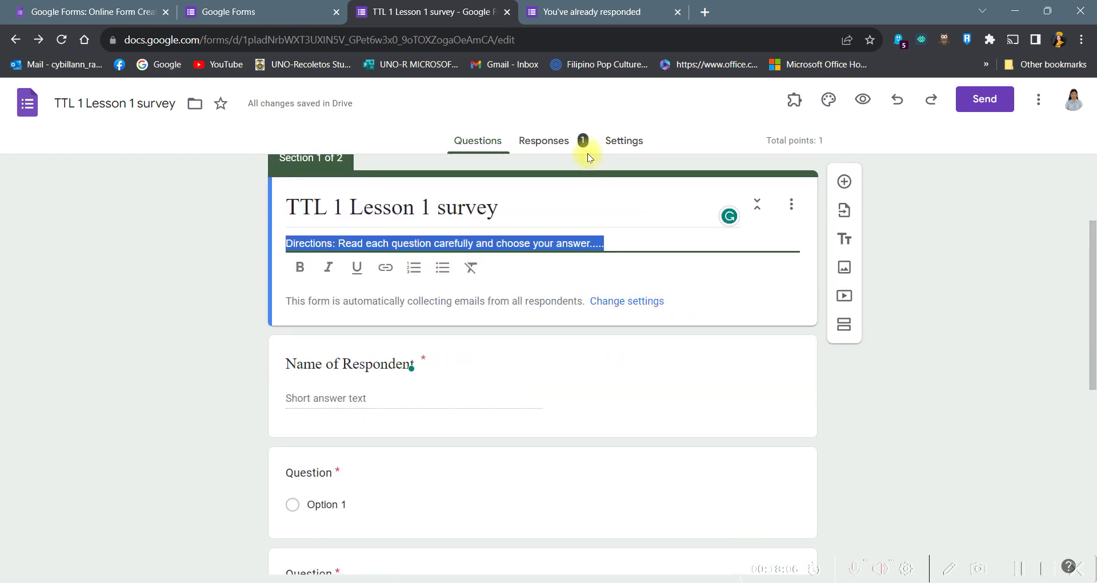
Step: Review the form's settings from the quiz options through the response and presentation options to the question defaults
click(633, 142)
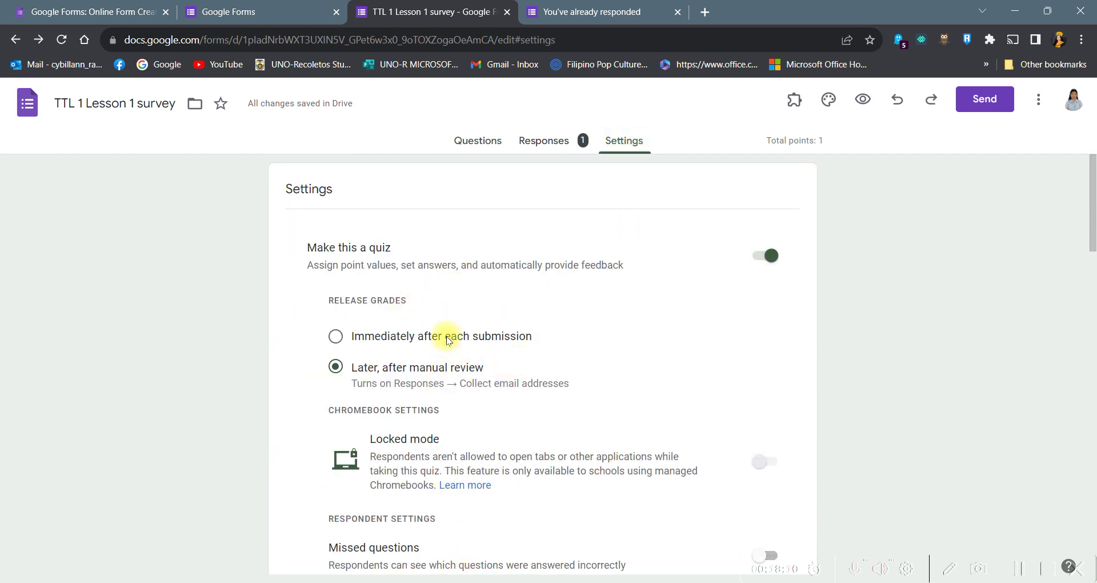
scroll(478, 358, down, 1)
scroll(511, 445, down, 15)
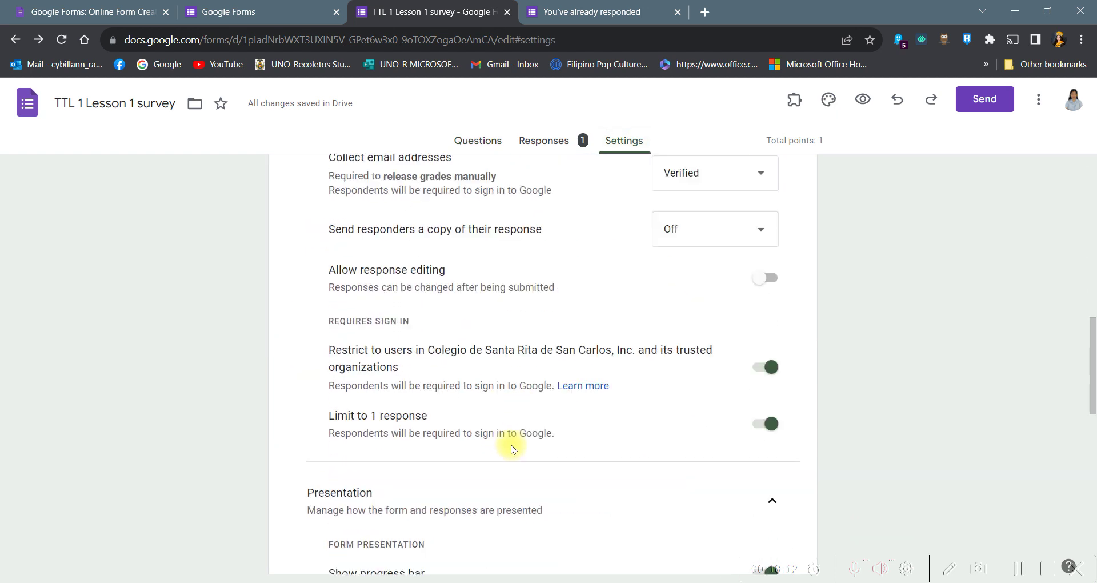
scroll(518, 453, down, 3)
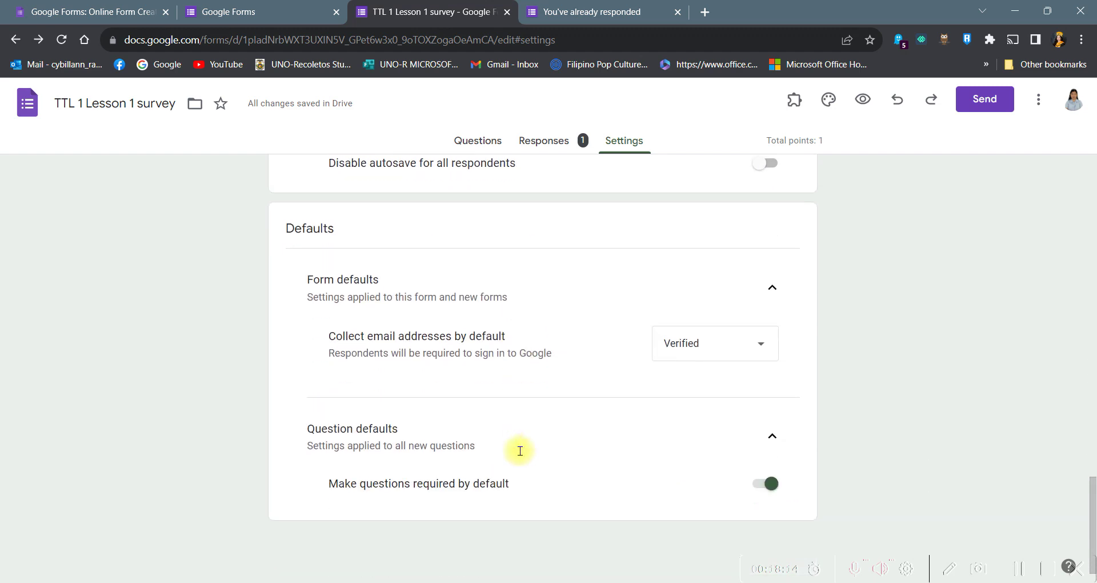
scroll(531, 457, up, 10)
Step: Return to the form's questions and add a required short-answer question titled "gdhasdkjhcdnb" directly below the form header
click(461, 143)
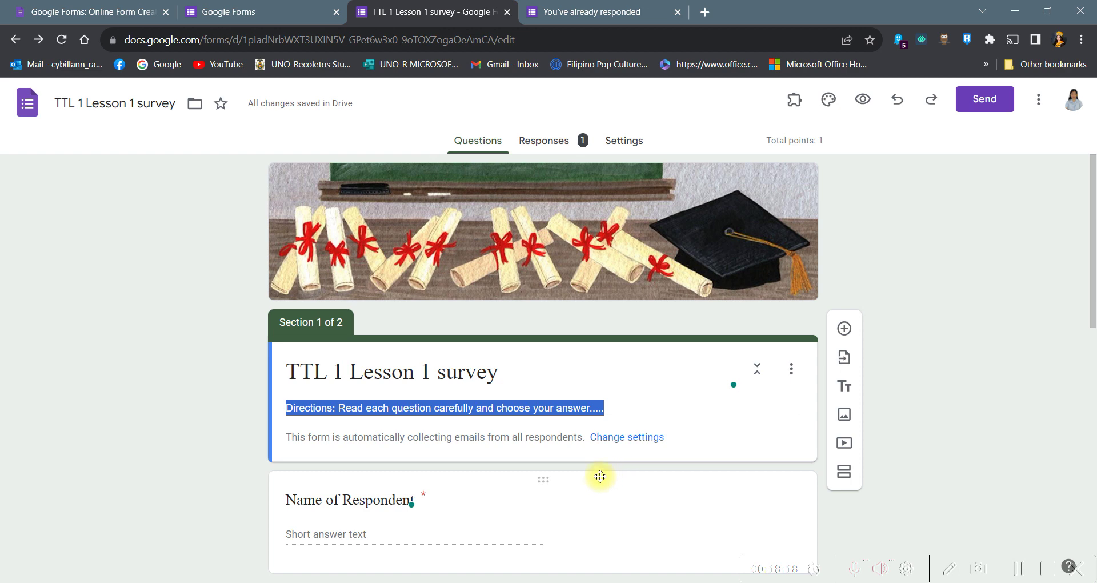
scroll(605, 416, down, 4)
scroll(606, 416, up, 4)
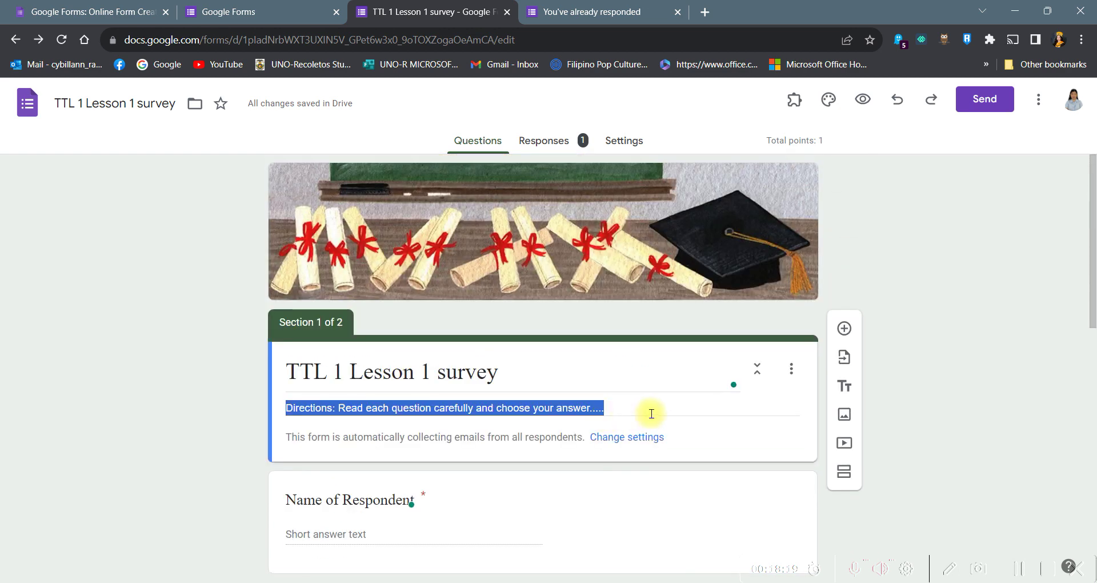
click(644, 353)
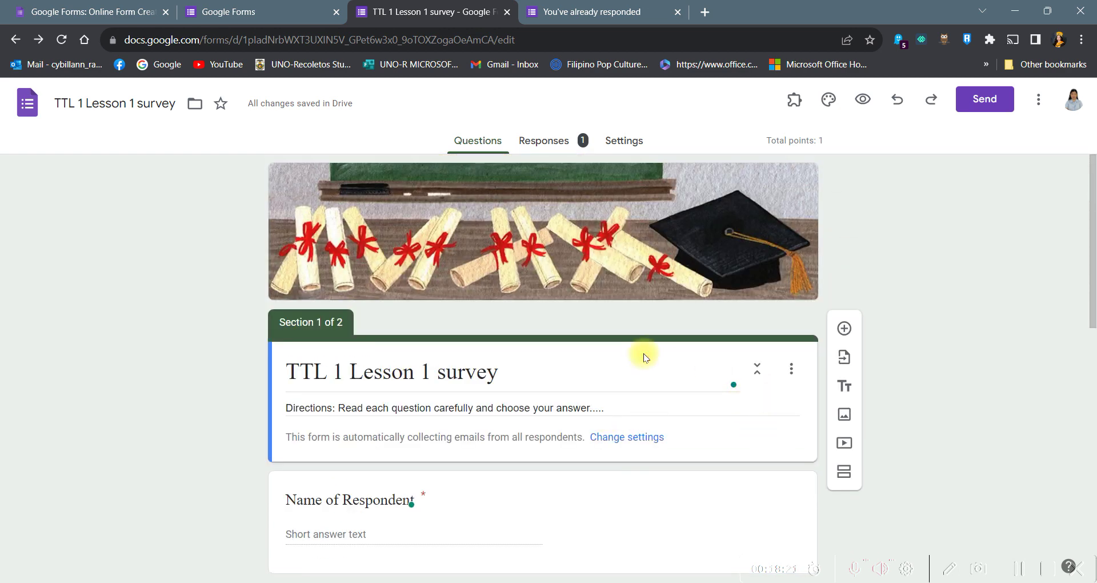
click(848, 330)
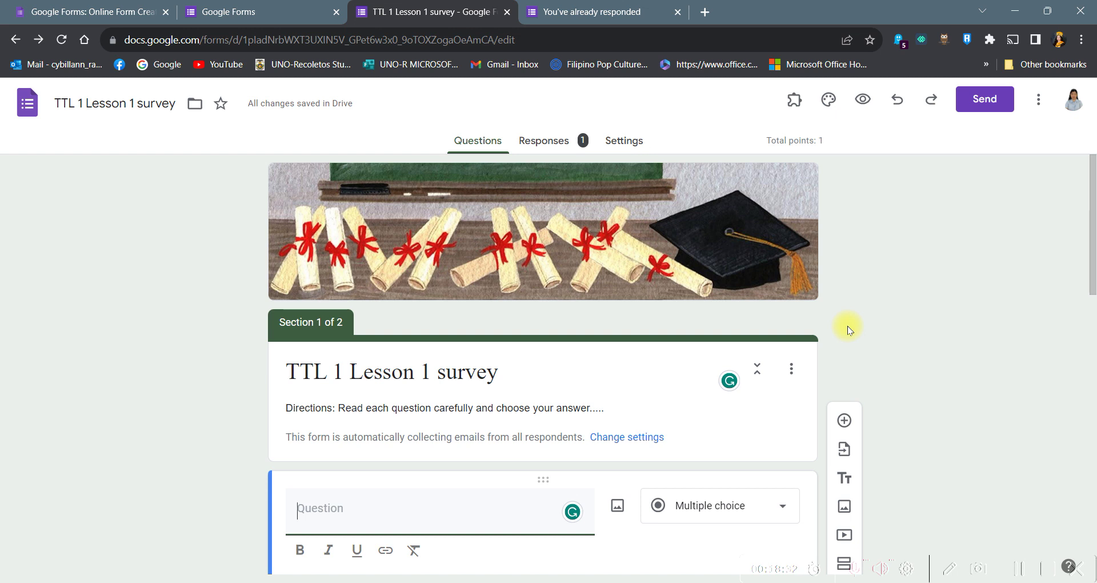
scroll(720, 473, down, 1)
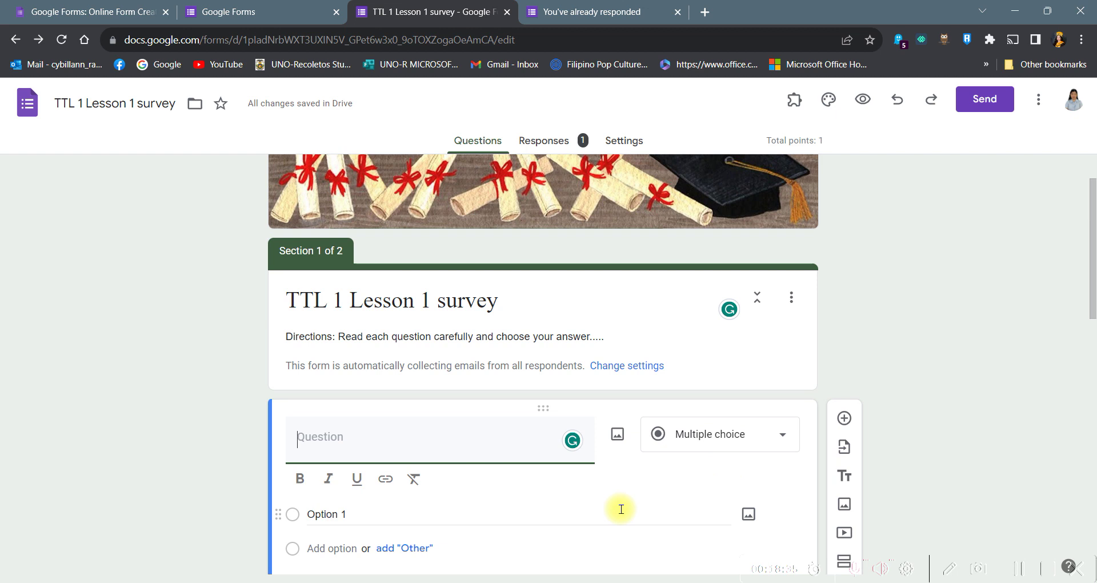
scroll(522, 417, down, 2)
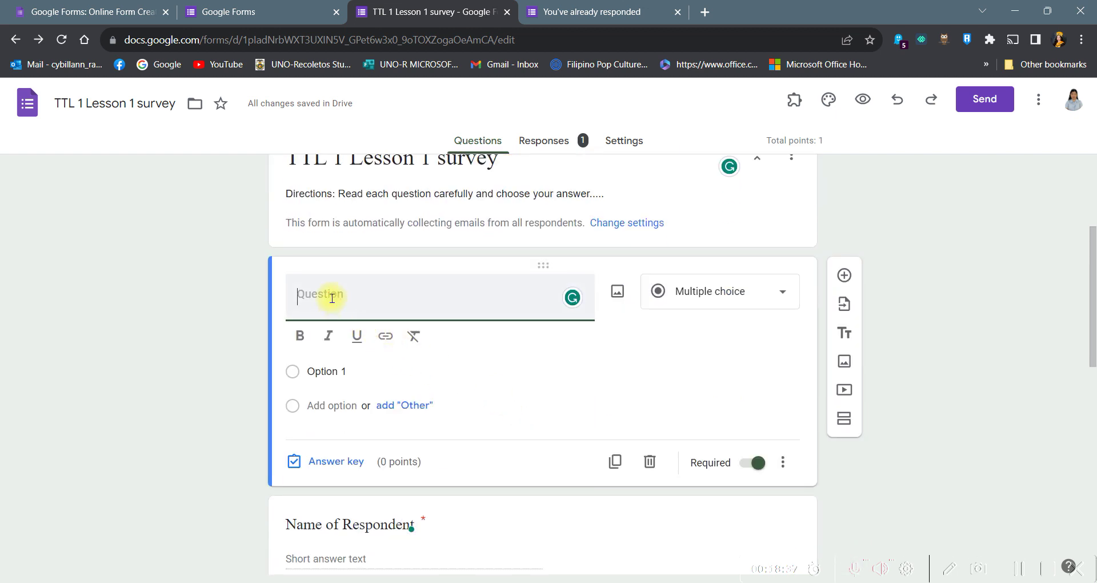
text(s)
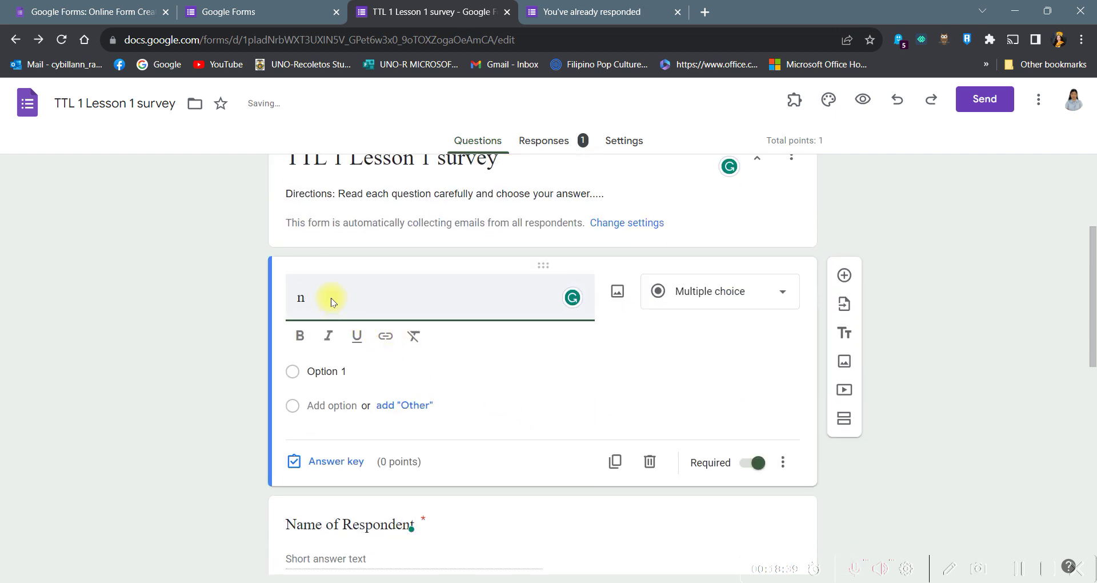
key(BackSpace)
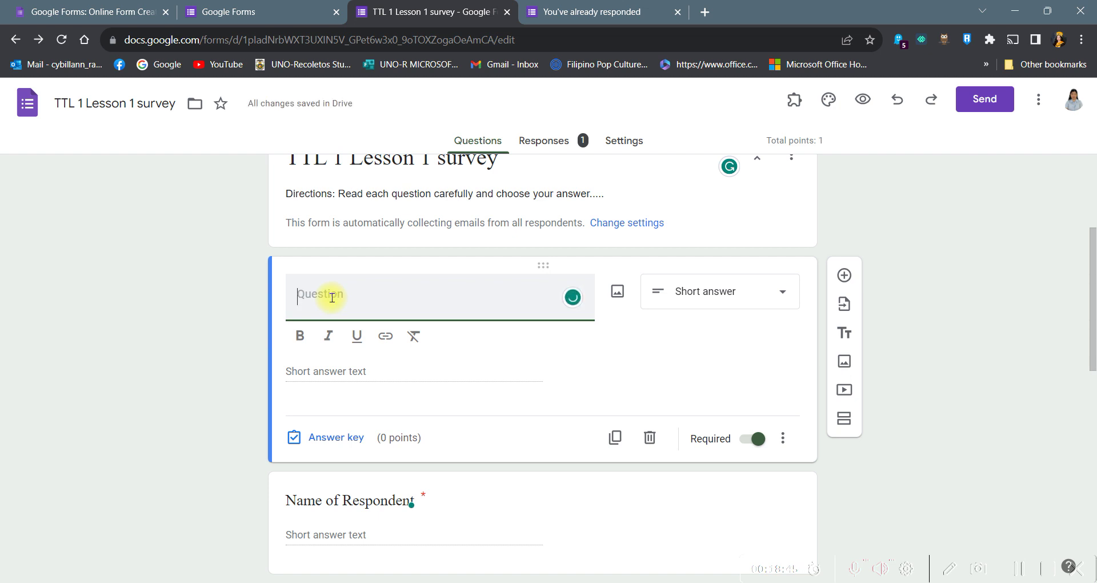
text(gdhasdkjhcdnb)
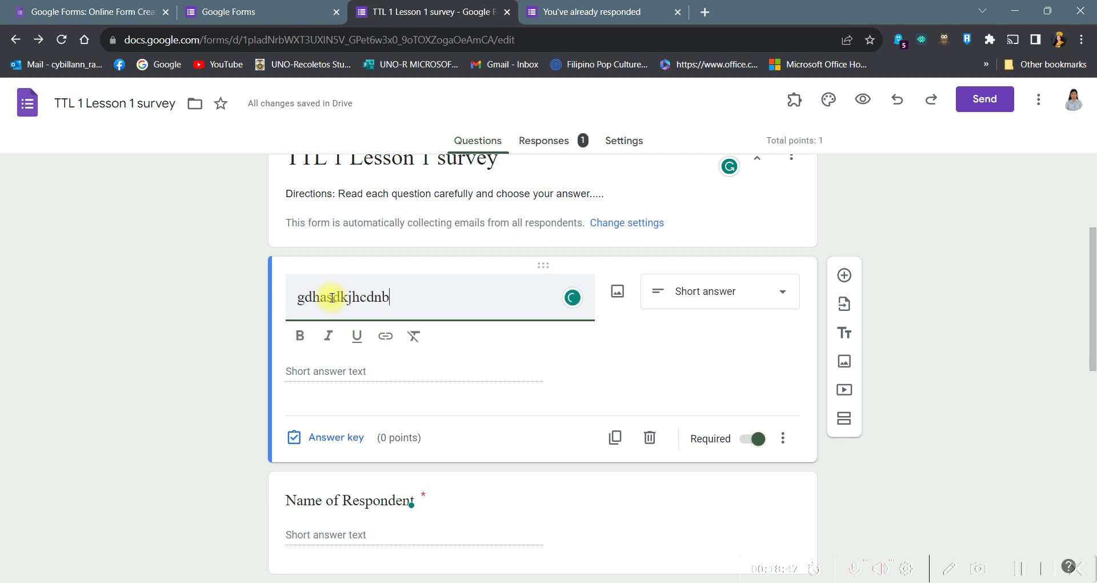
Step: Examine the question types available for the new question and review the remaining questions through the Test 2 section
click(687, 308)
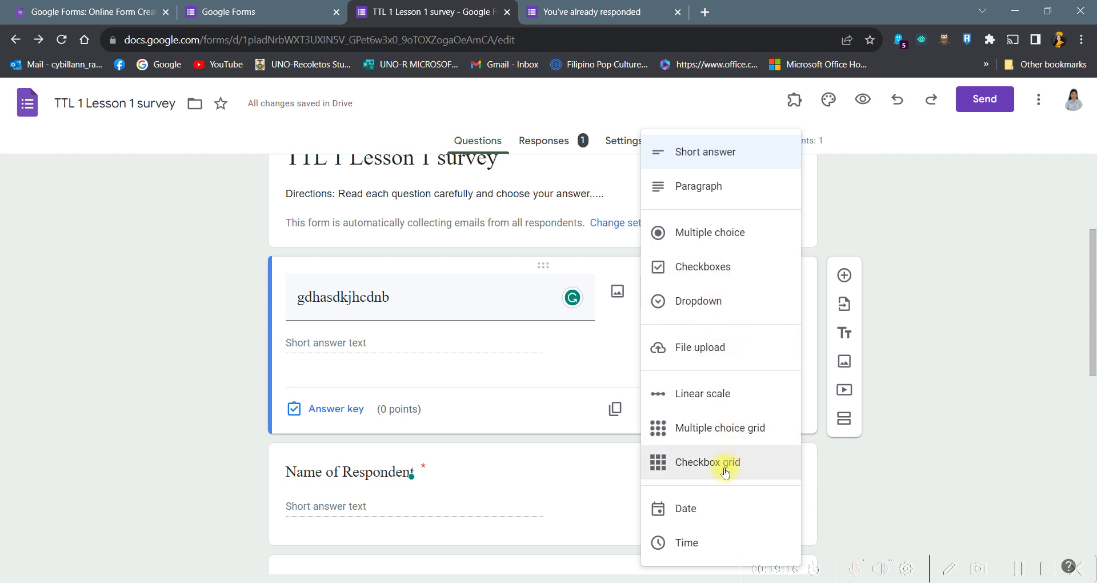
click(410, 362)
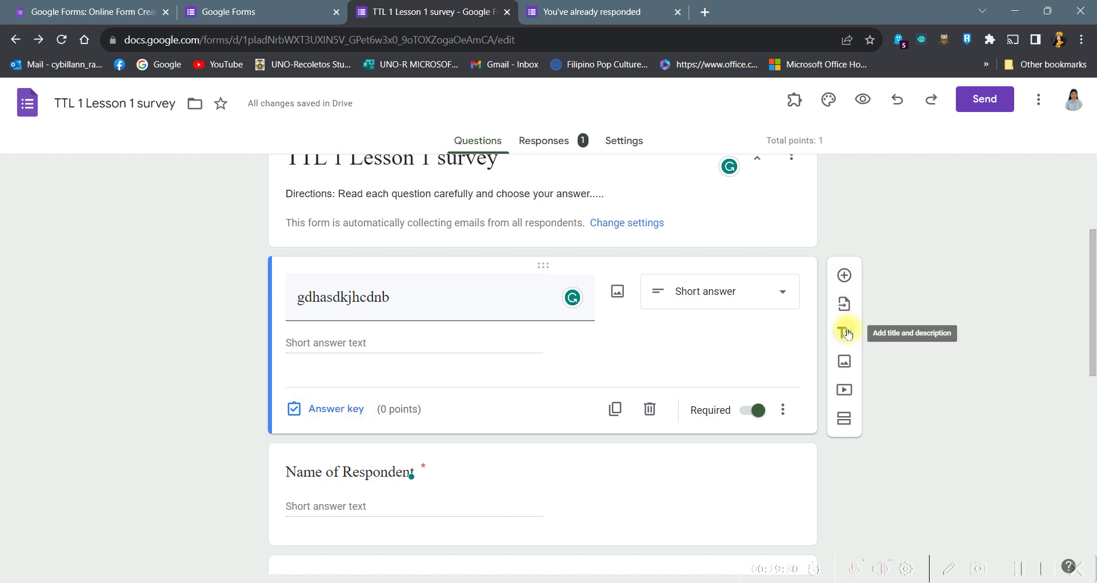
scroll(622, 375, up, 4)
scroll(822, 384, down, 4)
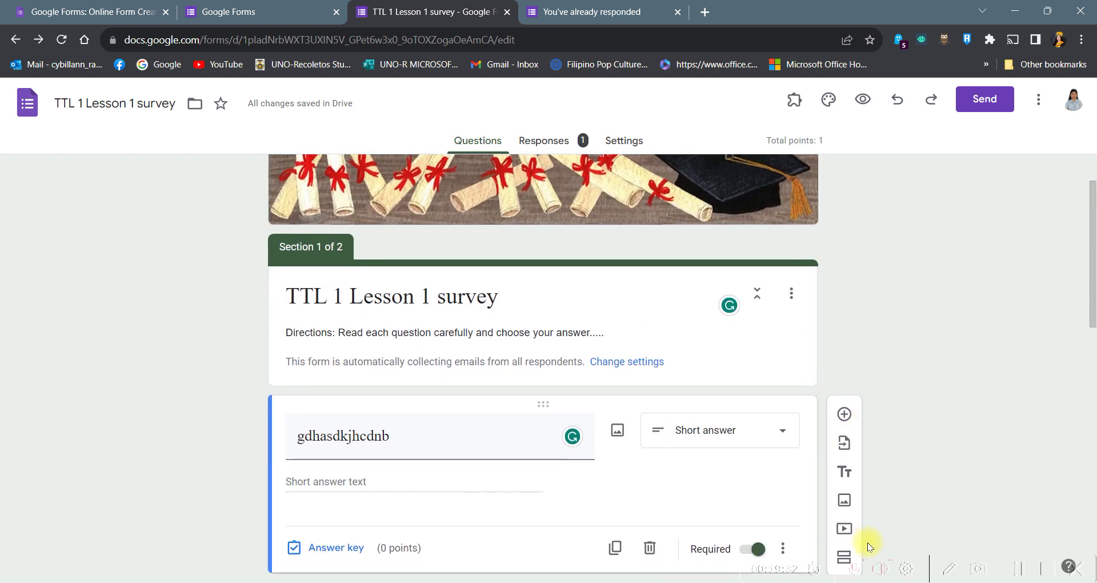
scroll(850, 428, down, 8)
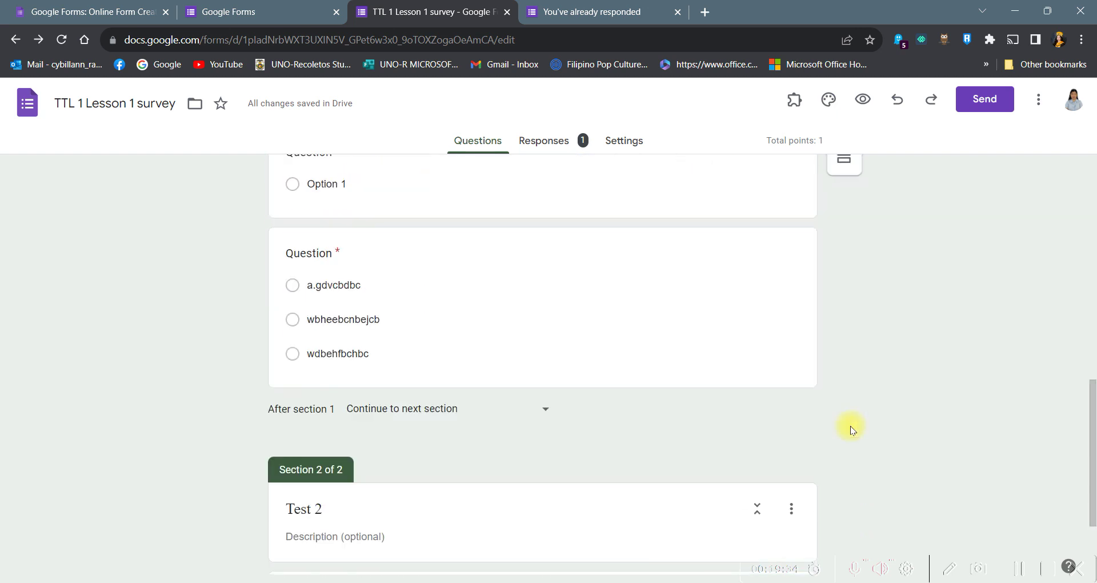
scroll(757, 443, down, 1)
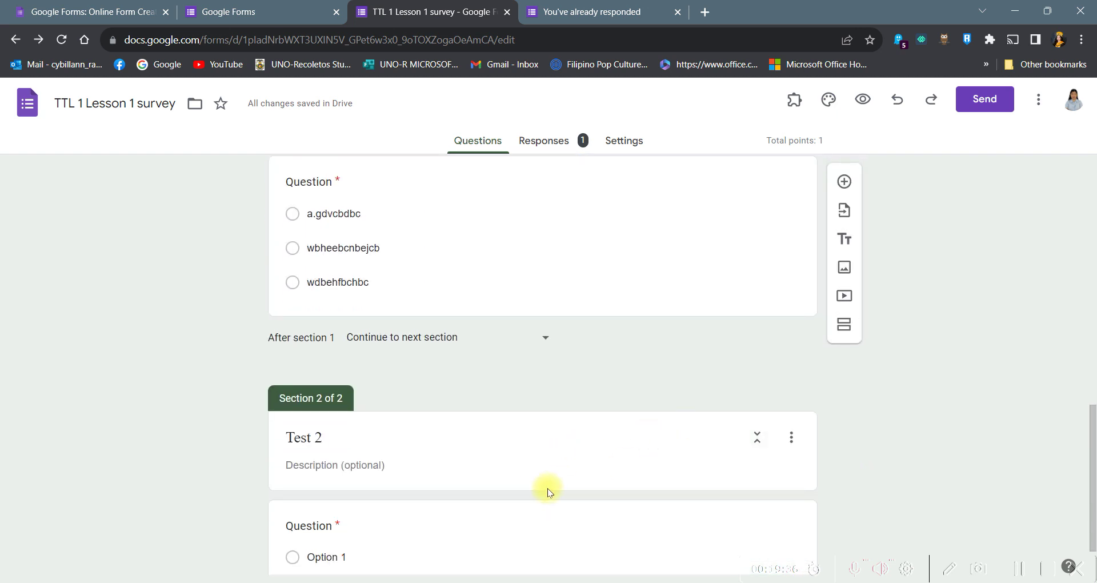
key(ctrl+z)
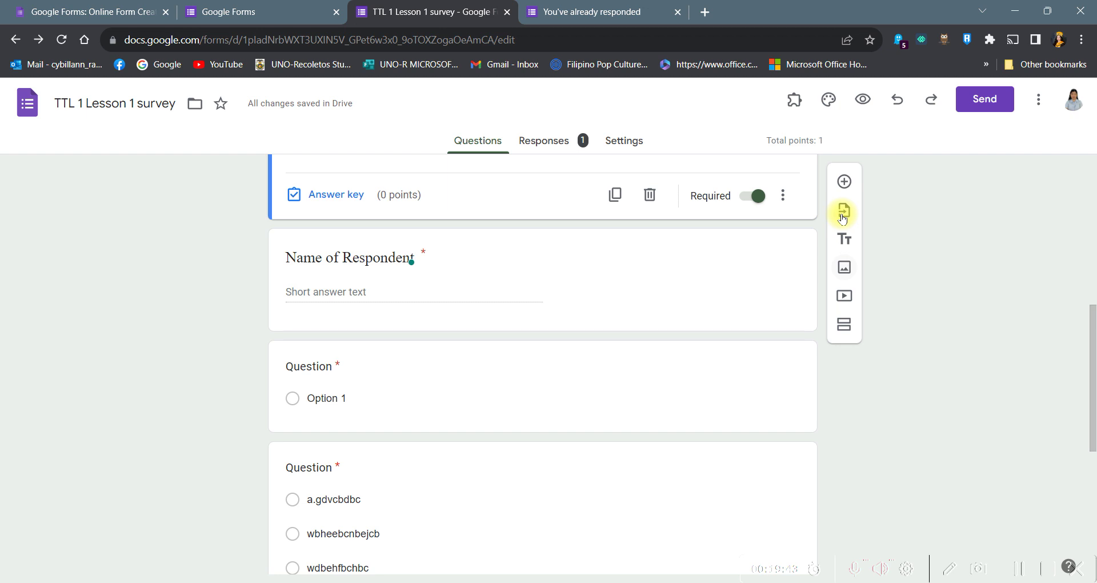
key(ctrl+y)
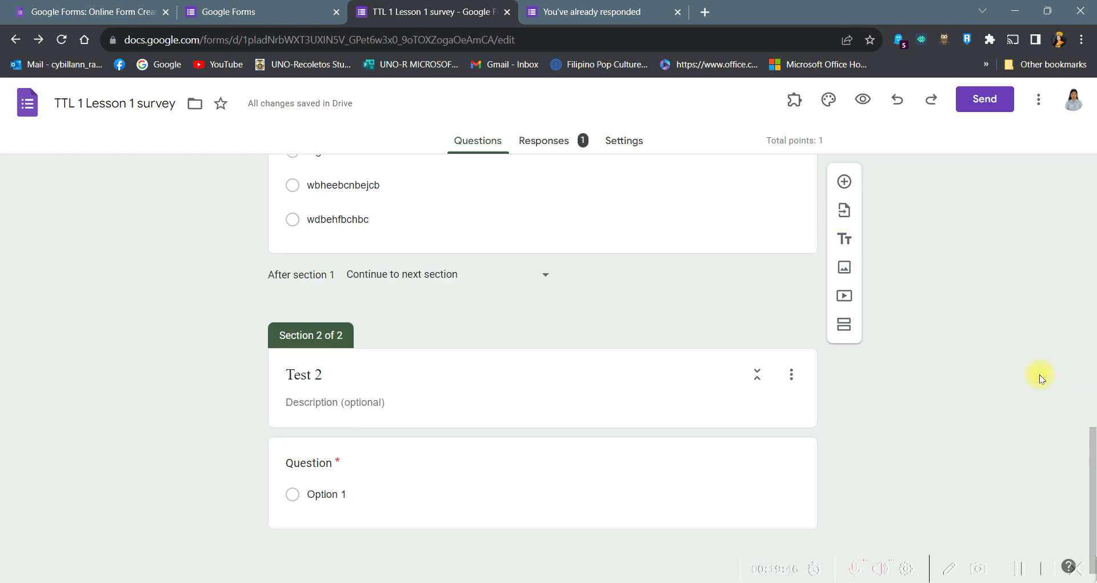
scroll(780, 371, up, 3)
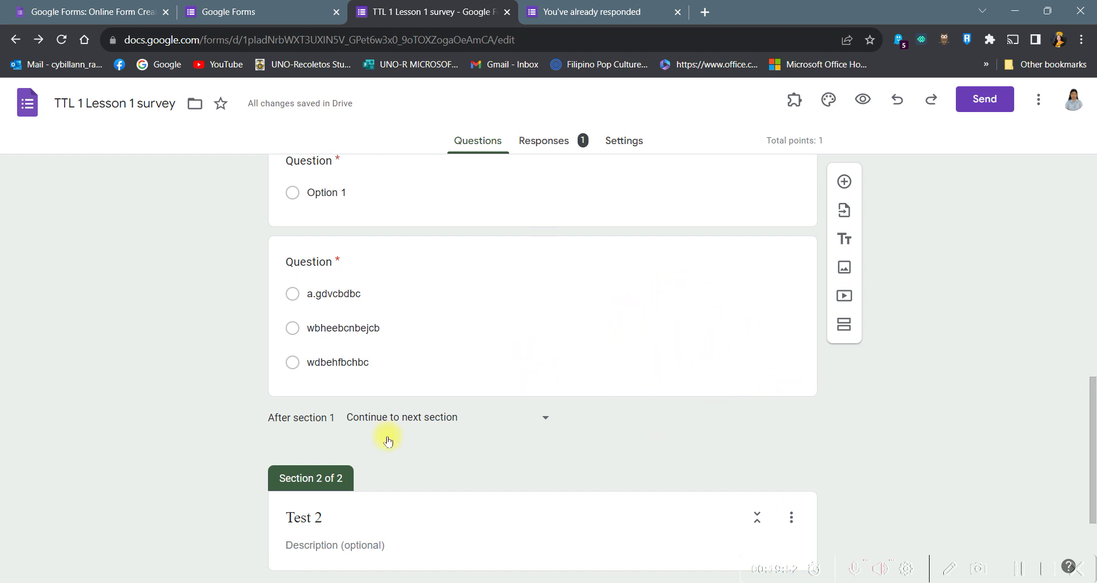
scroll(578, 480, down, 3)
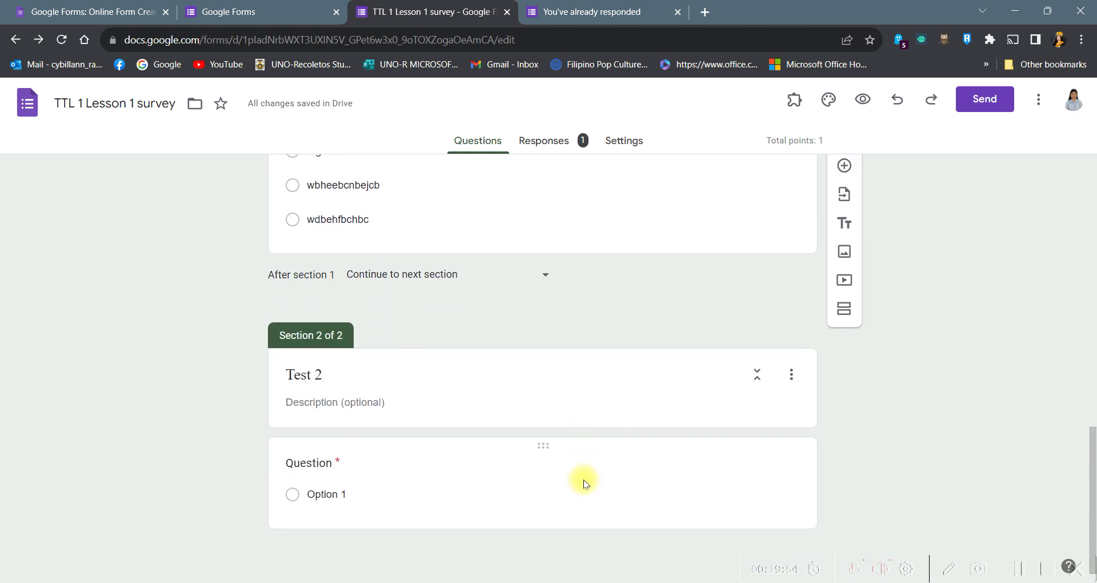
scroll(583, 479, up, 3)
scroll(526, 503, down, 3)
scroll(548, 451, up, 4)
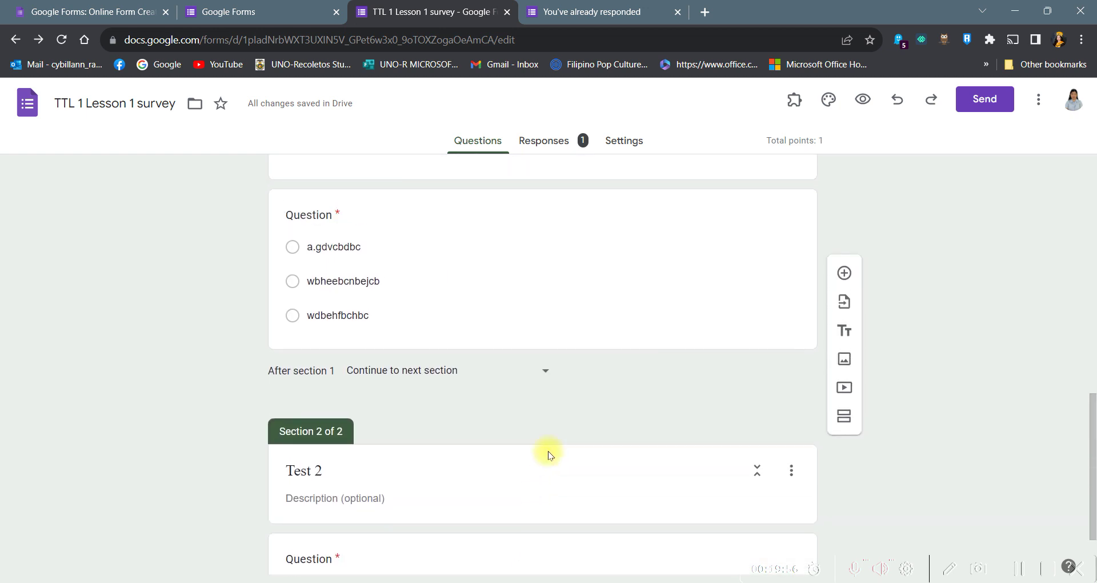
Step: Add a blank multiple-choice question after the last question of section 1
click(596, 386)
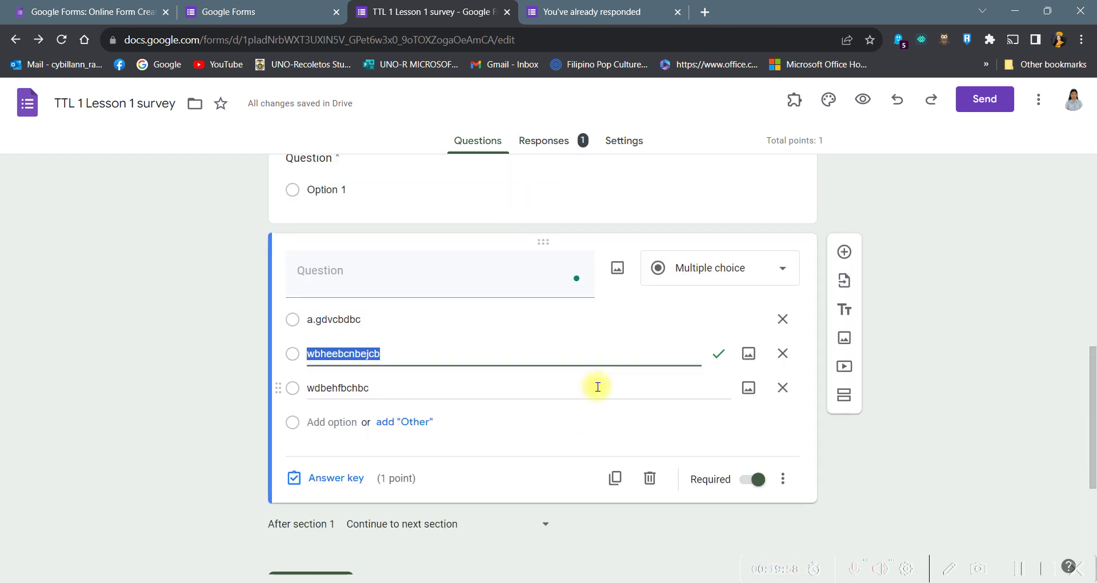
scroll(483, 356, down, 1)
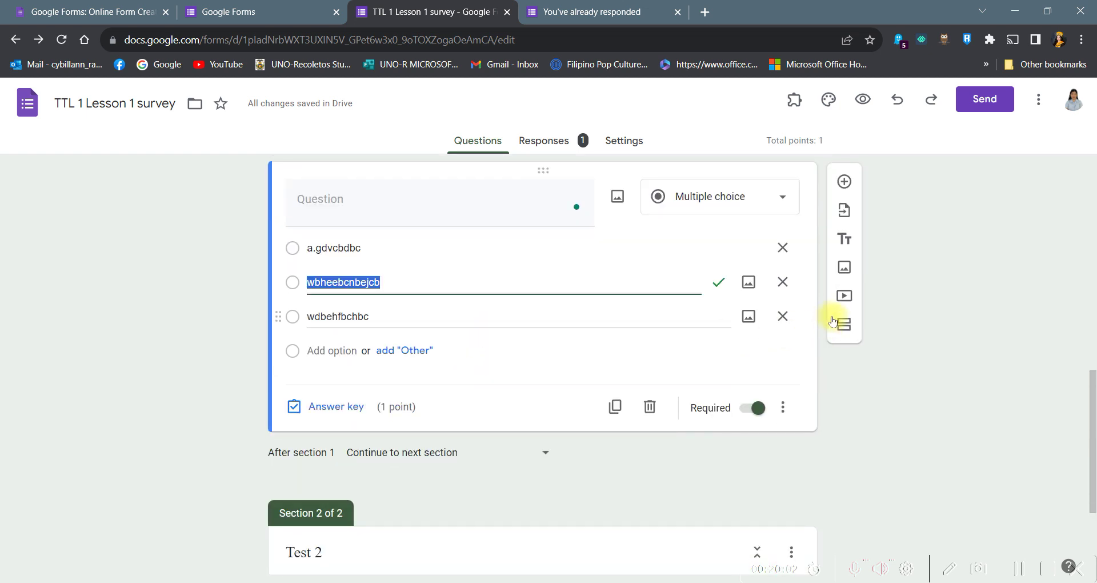
click(847, 183)
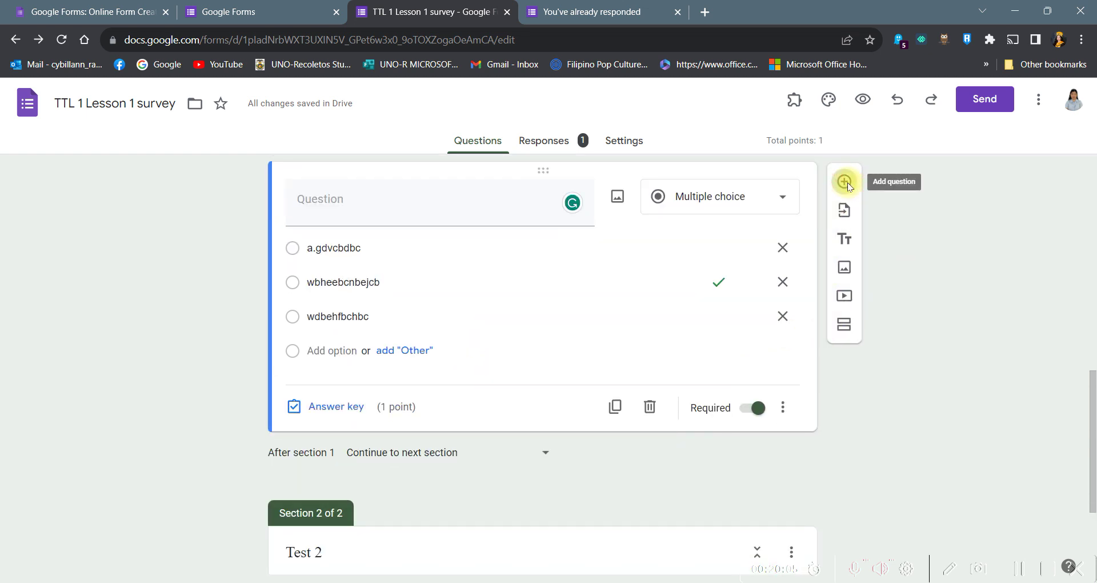
scroll(537, 418, down, 1)
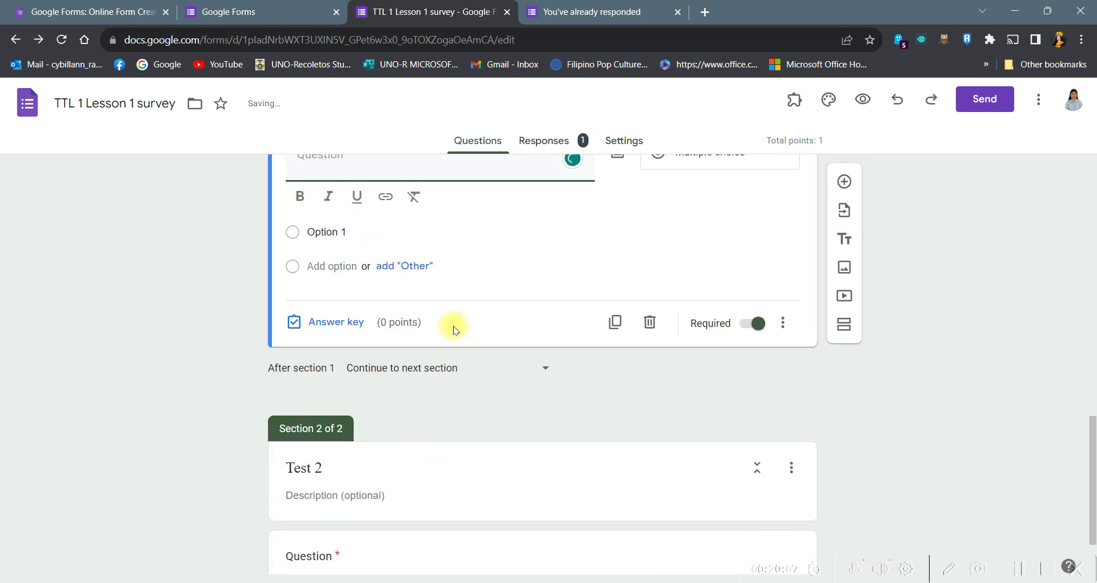
Step: Add a blank multiple-choice question after the Test 2 question and move it directly below the "Name of Respondent" question
scroll(480, 324, down, 2)
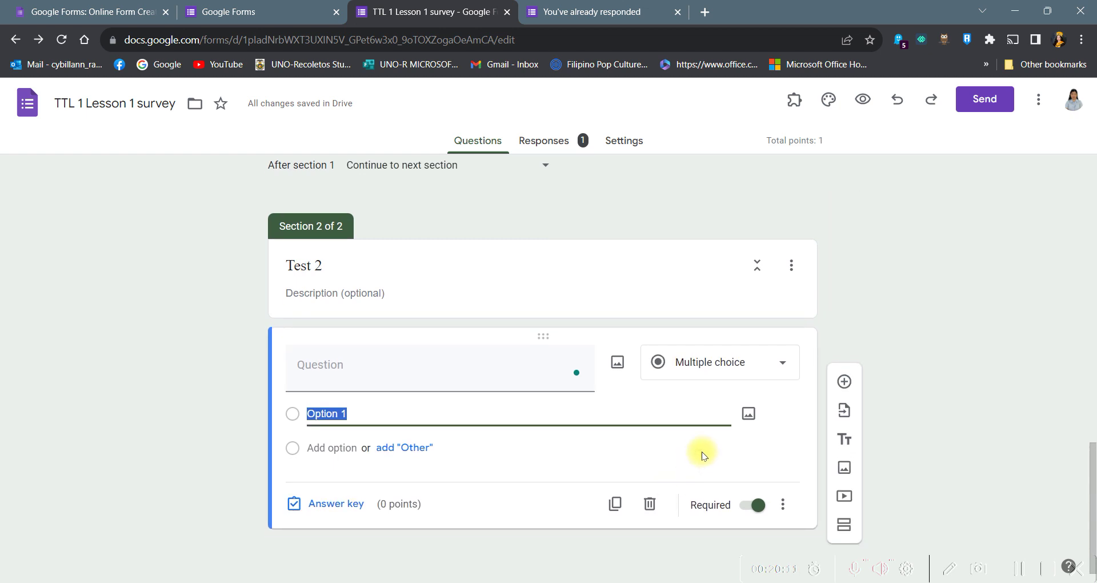
click(844, 384)
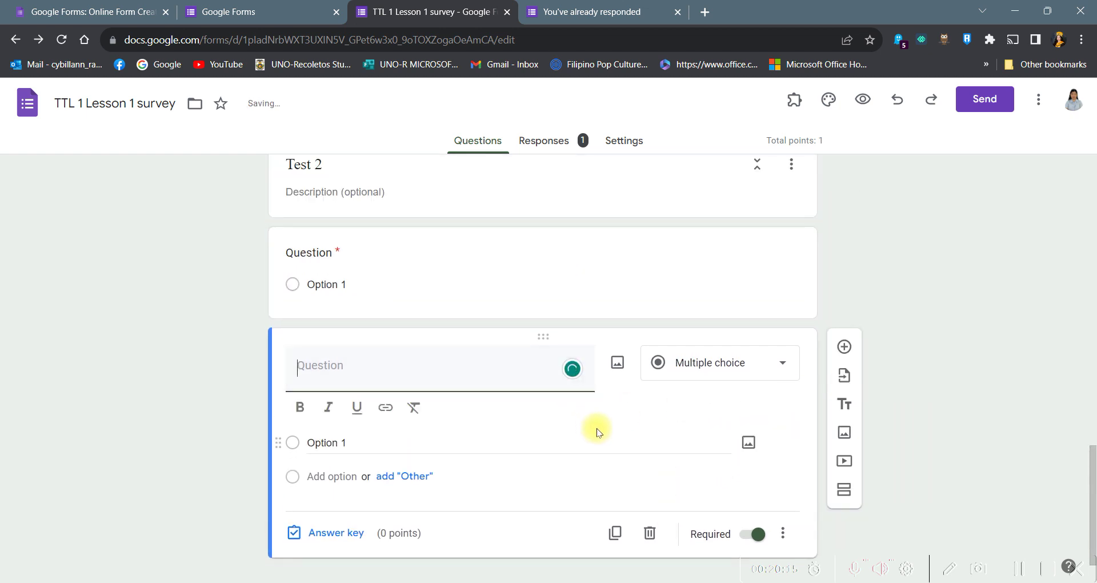
click(869, 567)
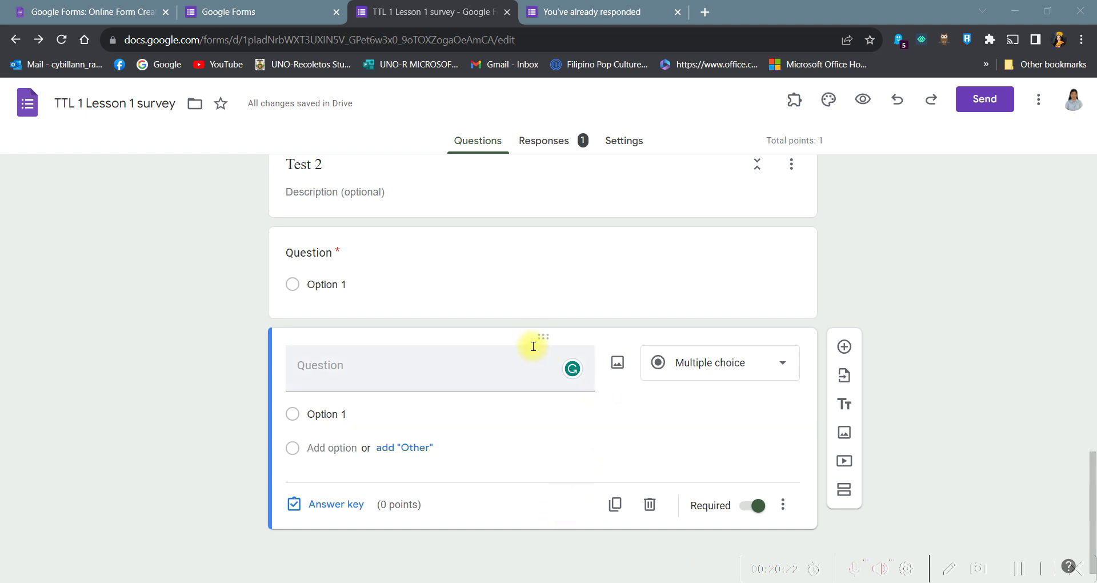
drag(537, 335, 585, 308)
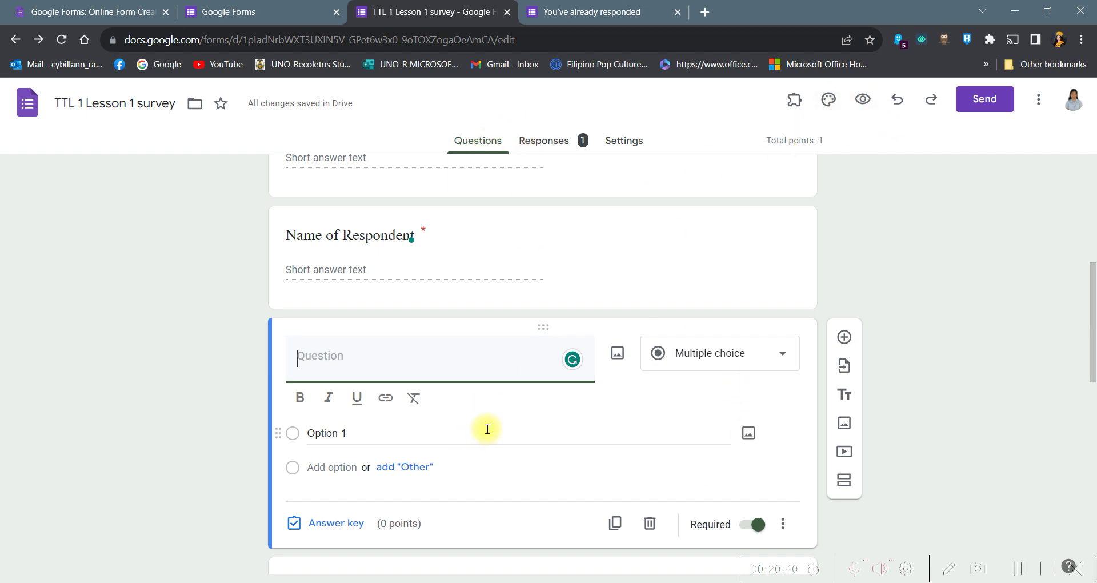
Step: Review the summary of the form's responses, including the insights, the scores and the answers to each question
scroll(526, 402, up, 7)
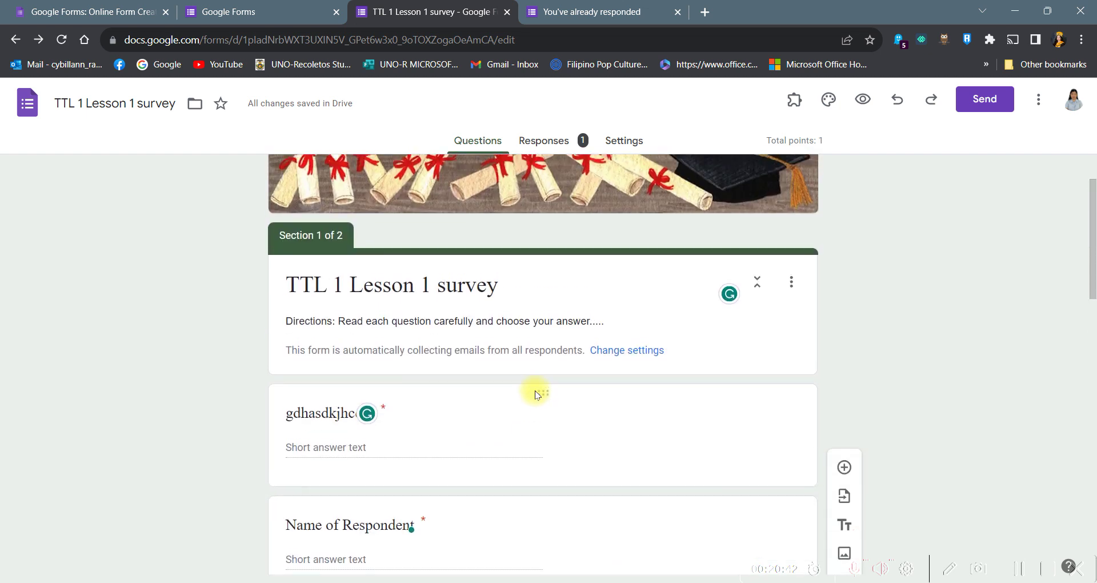
click(561, 143)
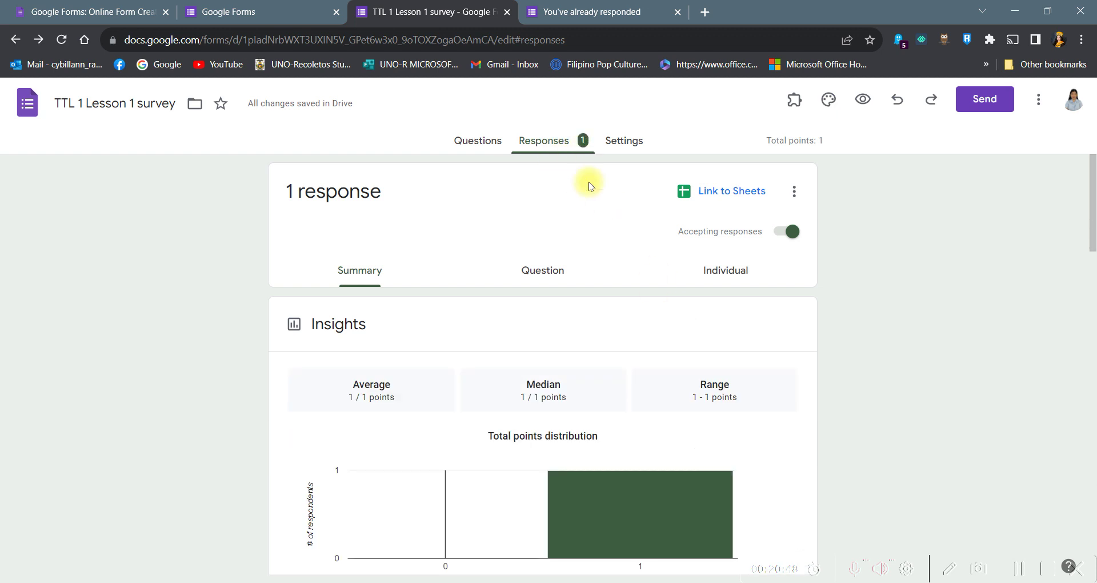
scroll(627, 348, down, 10)
scroll(549, 416, up, 3)
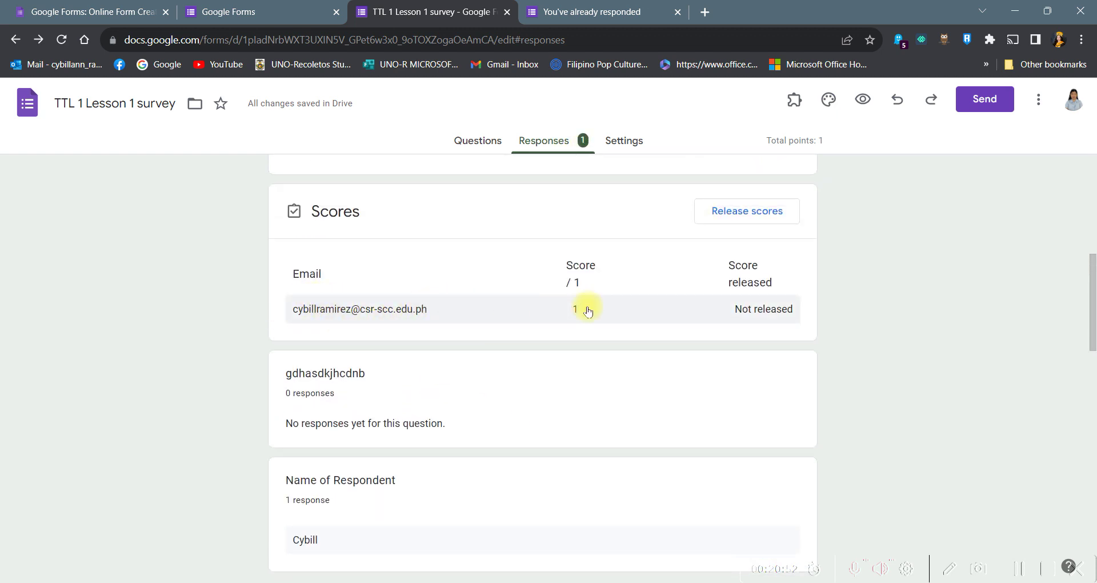
scroll(351, 413, down, 9)
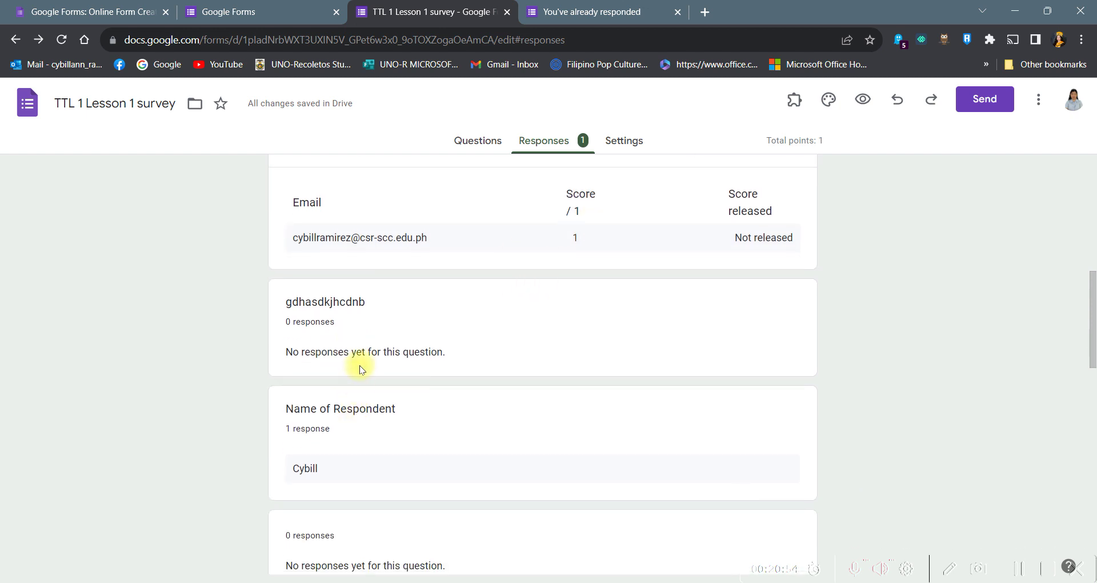
scroll(411, 526, up, 2)
scroll(441, 518, up, 10)
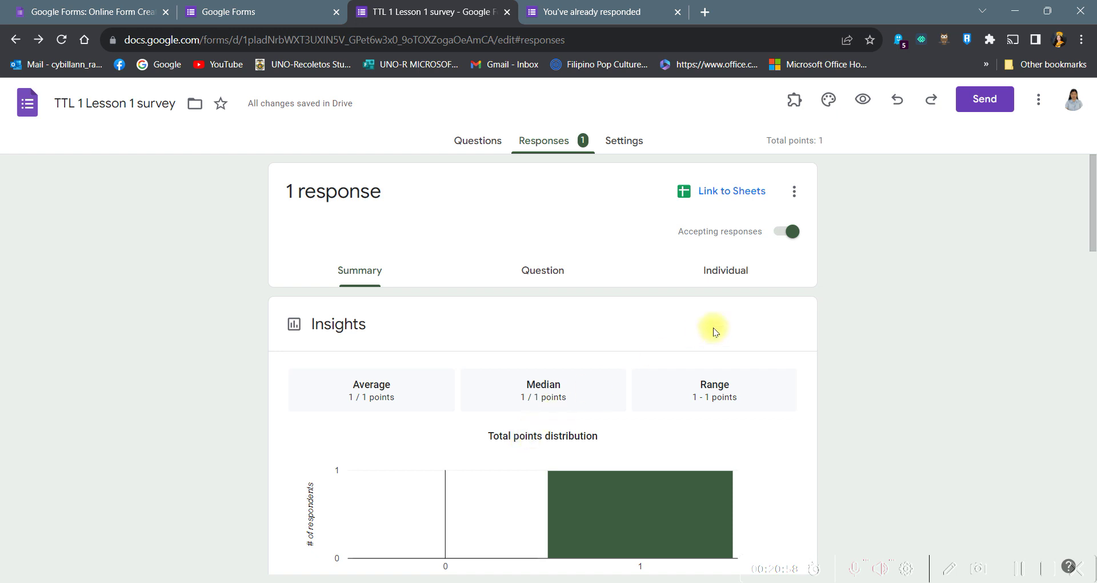
Step: Examine the individual response, including its score and the answers given to each question
click(736, 284)
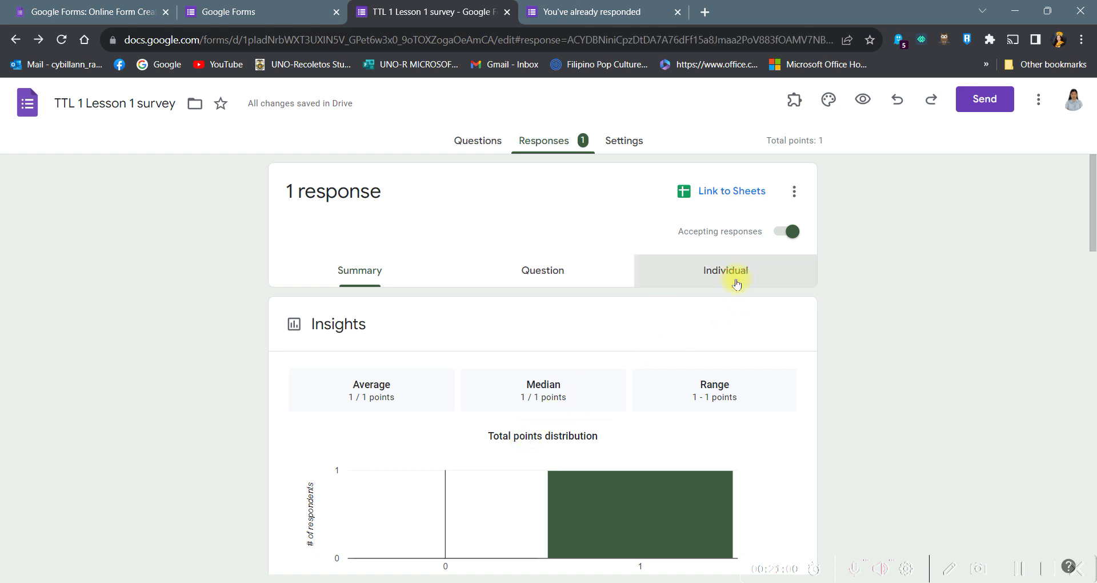
scroll(570, 462, down, 4)
scroll(485, 356, down, 8)
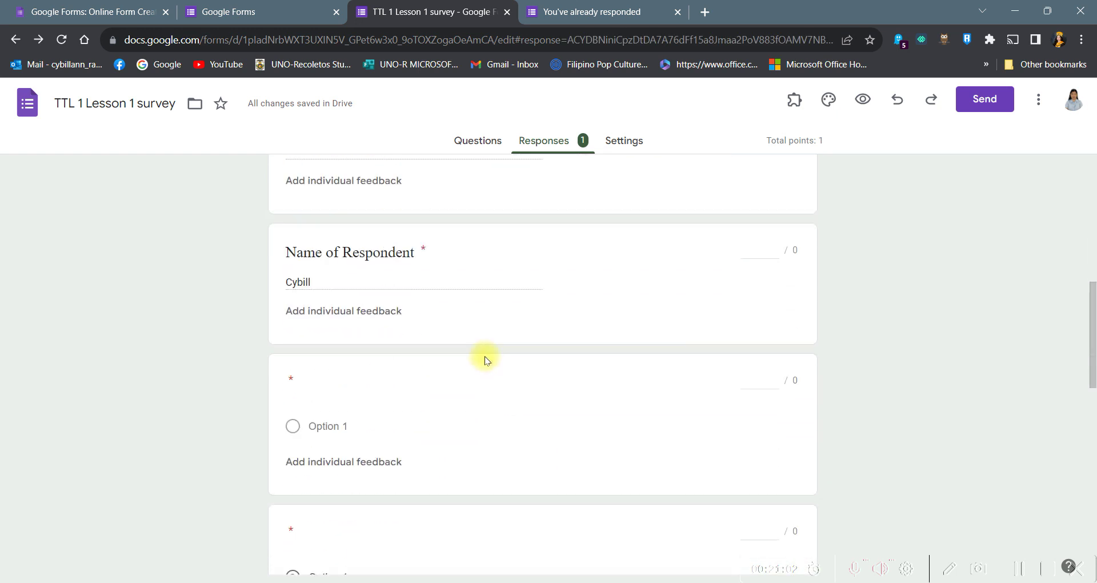
scroll(488, 373, up, 8)
scroll(477, 366, up, 5)
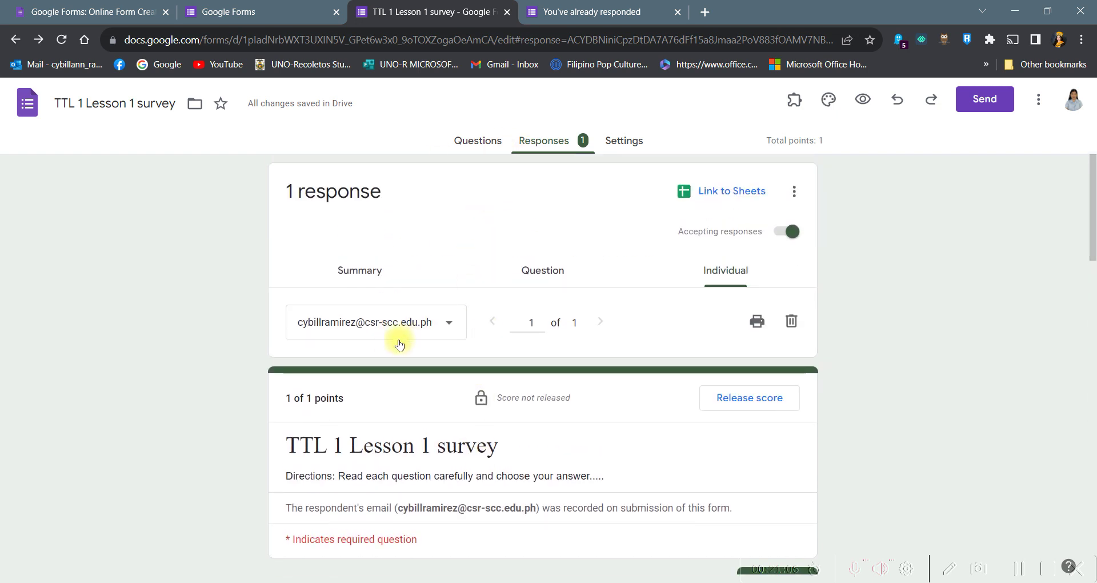
Step: Review the response summary again, covering the points distribution, the scores table and the answers to each question
click(362, 269)
scroll(496, 374, down, 5)
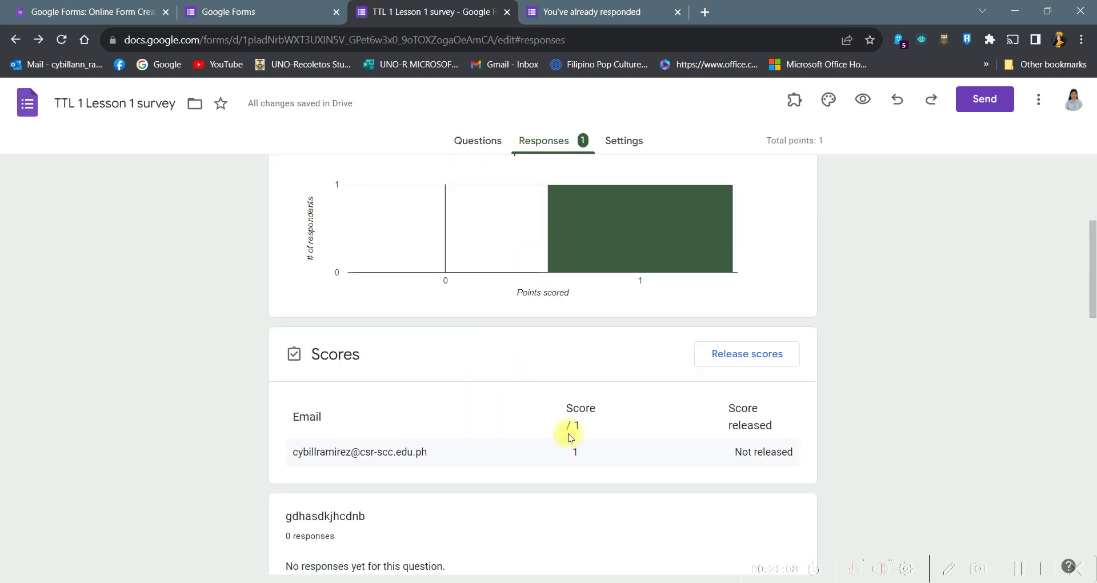
scroll(605, 417, down, 8)
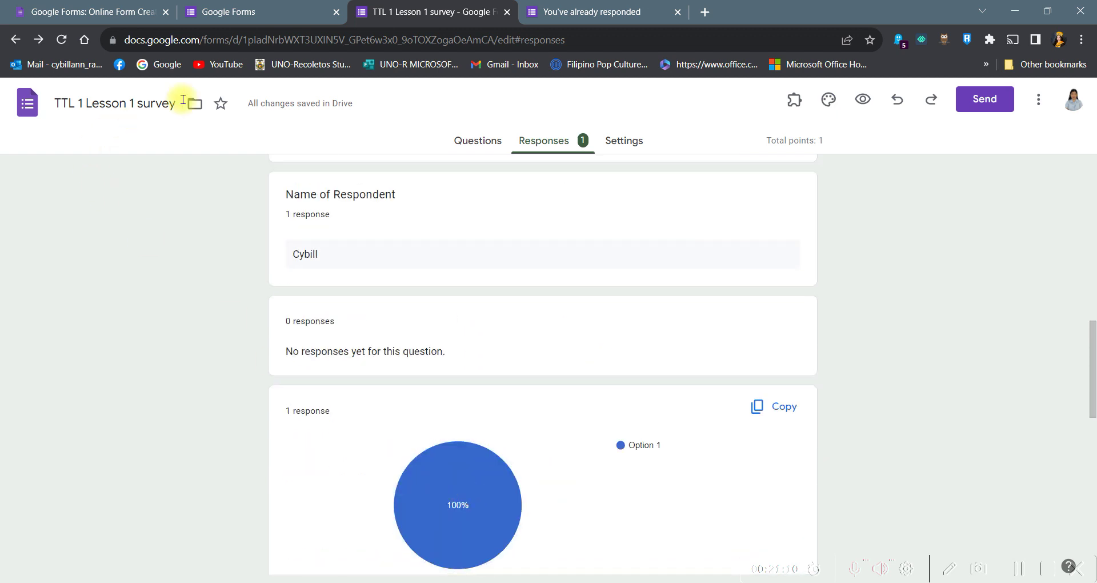
scroll(689, 353, up, 6)
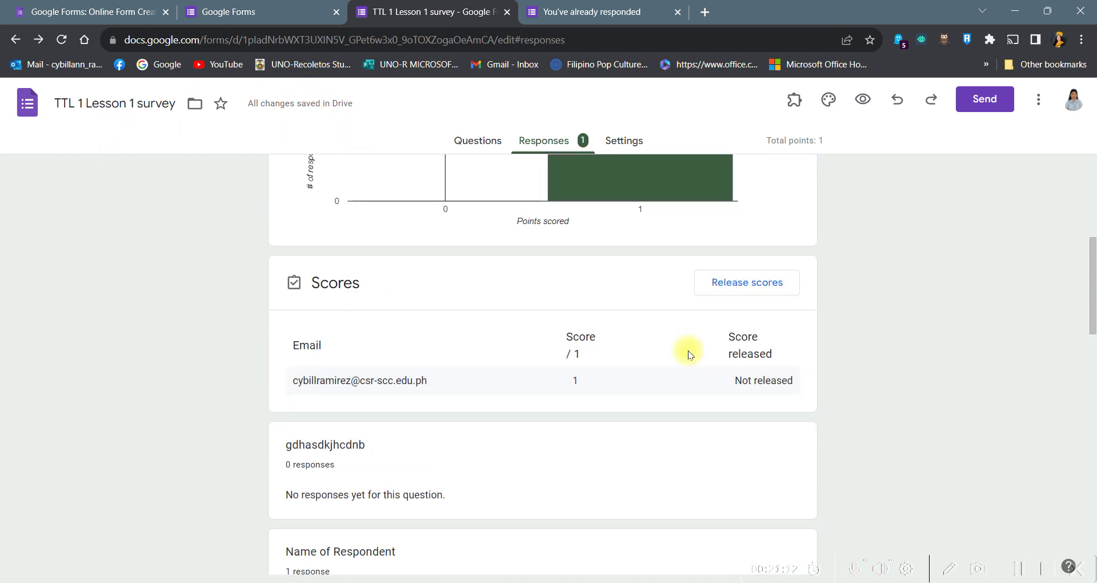
scroll(688, 353, up, 5)
scroll(767, 426, up, 2)
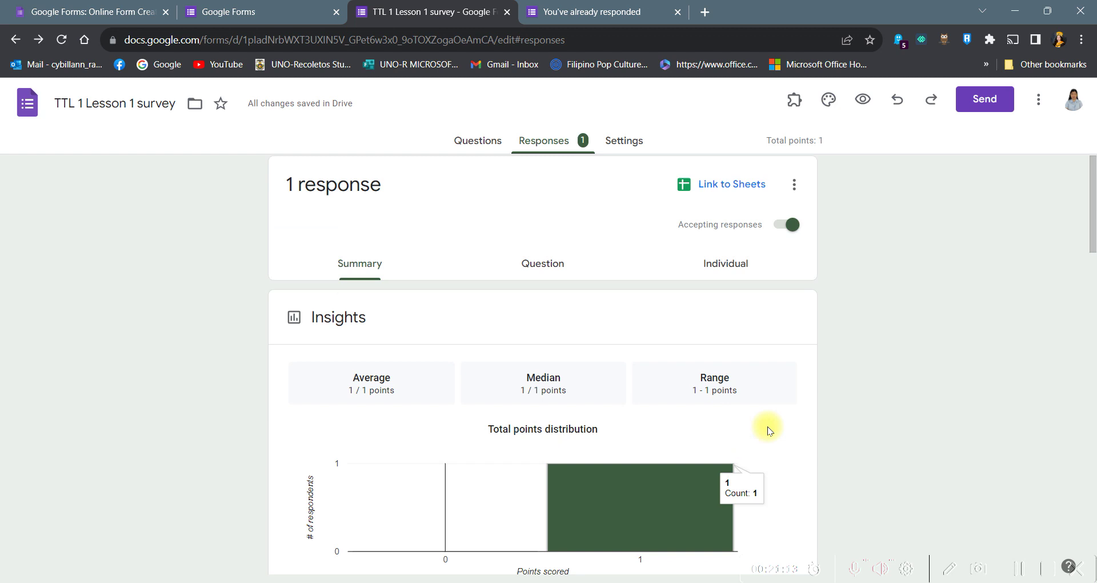
scroll(767, 427, up, 1)
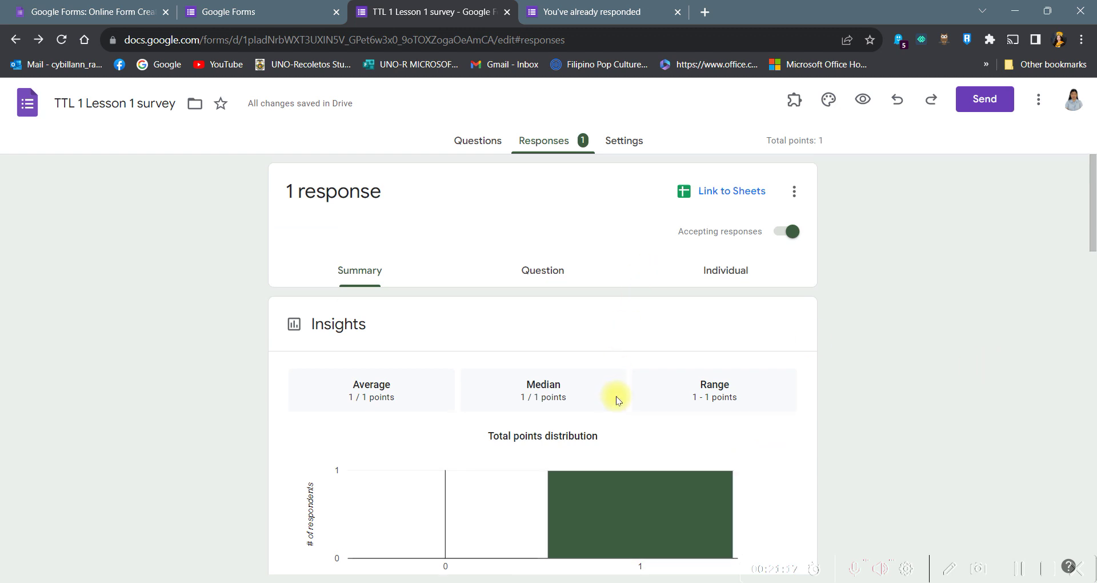
scroll(617, 396, down, 5)
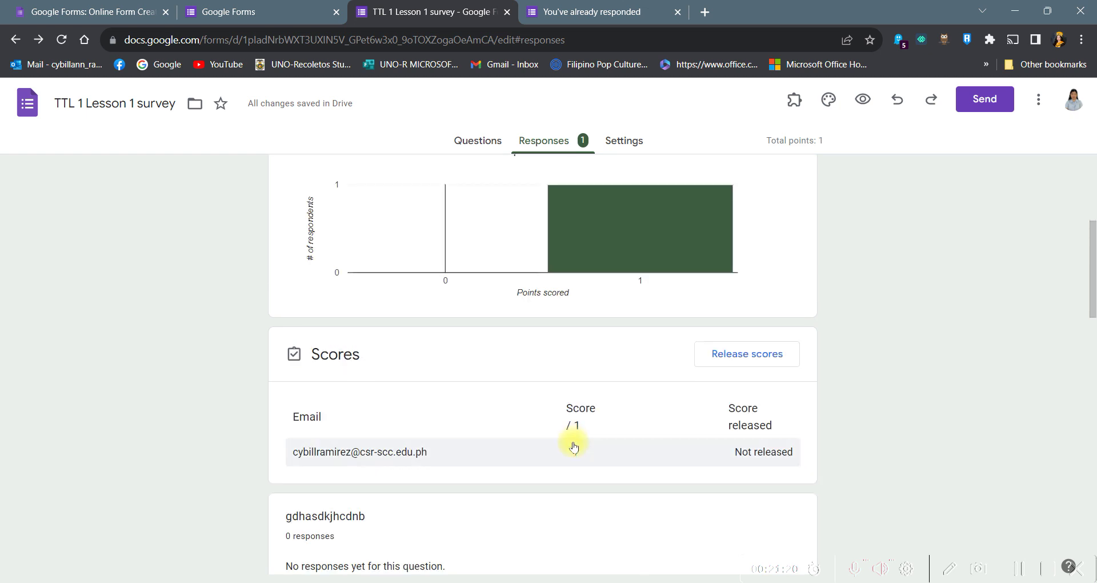
Step: Open the respondent's individual response from the scores table and examine its total score, the marked answers and the points per question
click(568, 456)
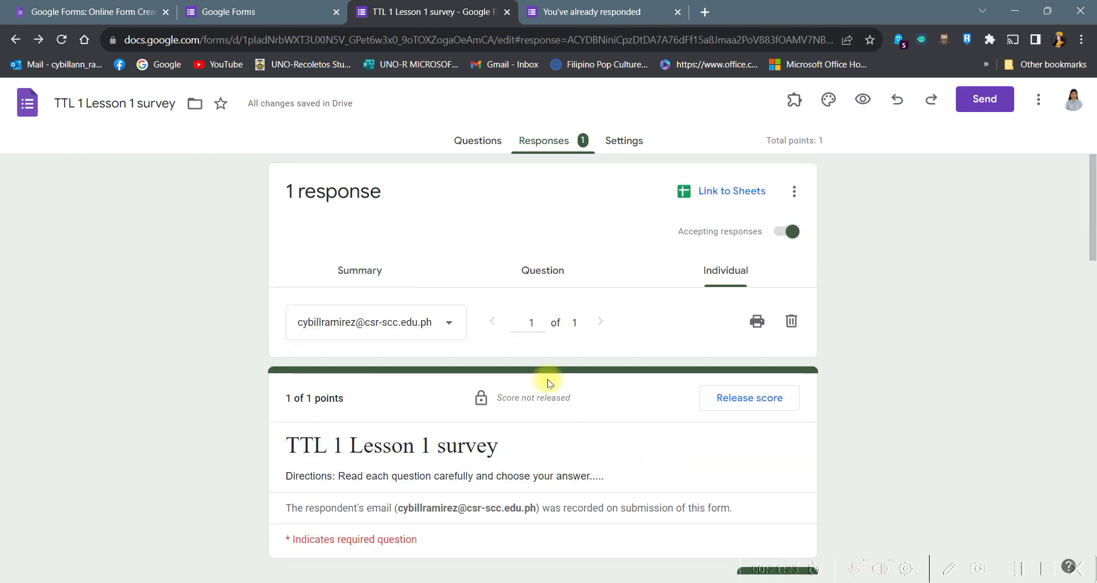
scroll(443, 399, down, 1)
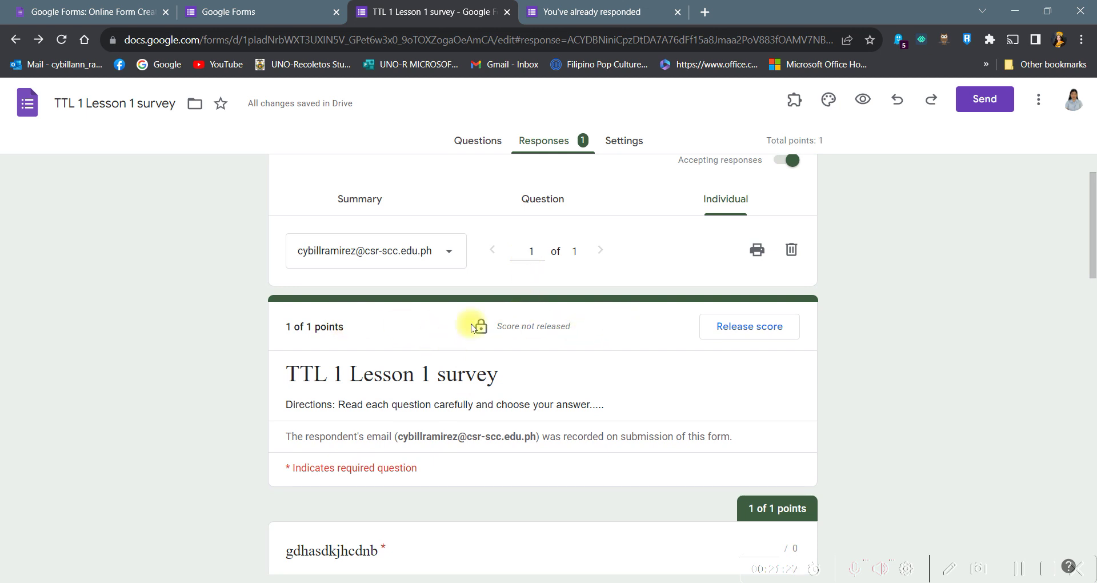
scroll(361, 389, down, 2)
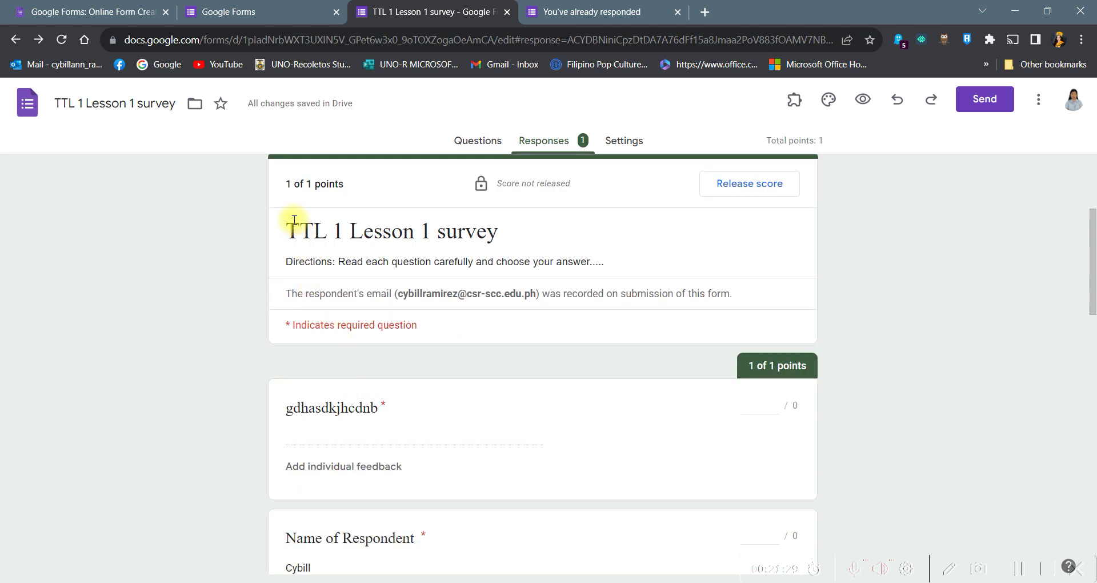
scroll(370, 276, up, 2)
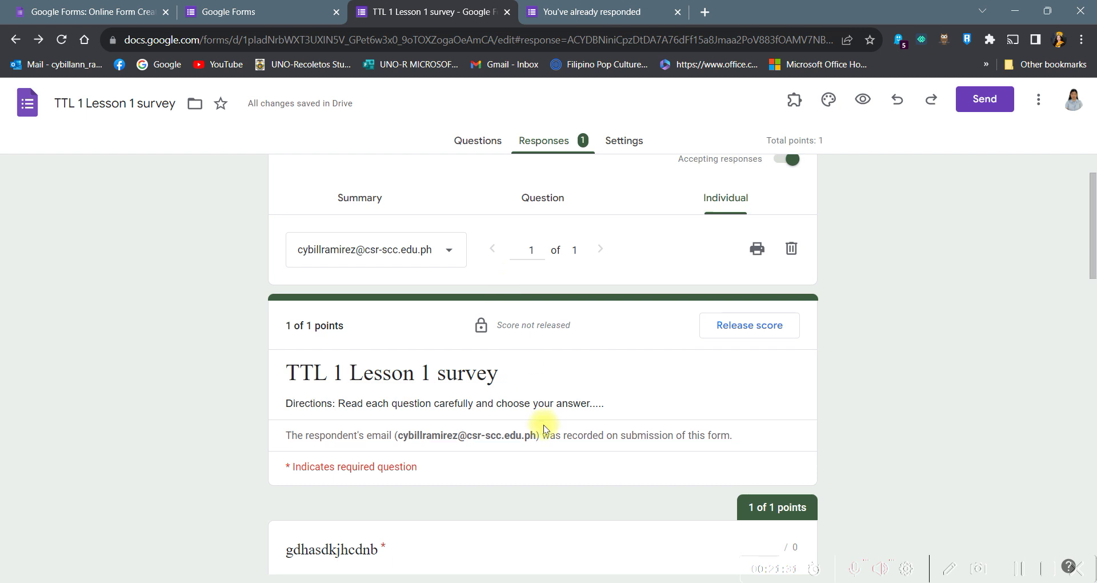
scroll(544, 424, down, 10)
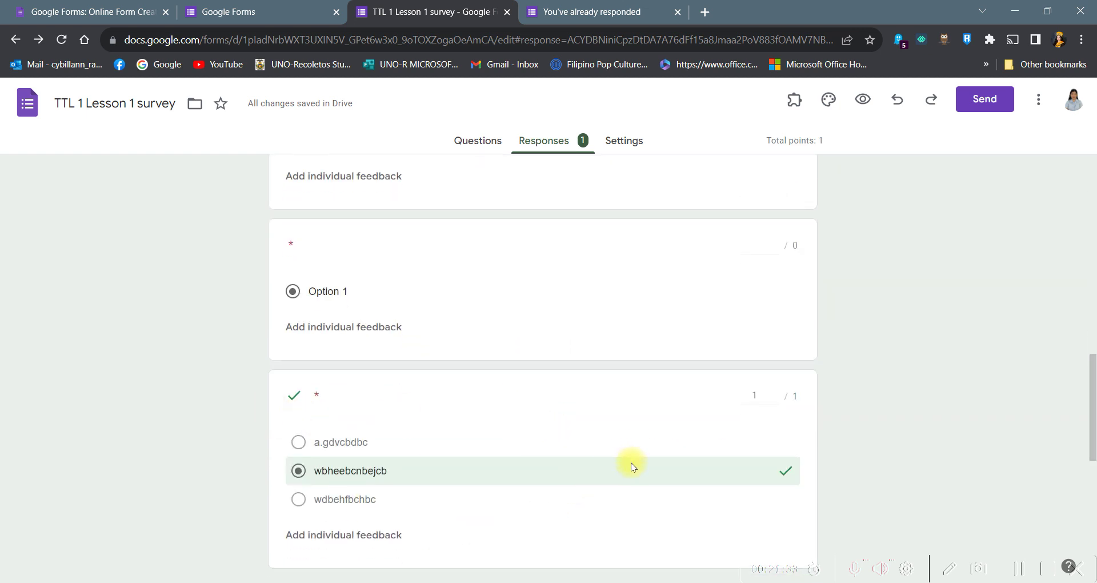
scroll(510, 417, up, 8)
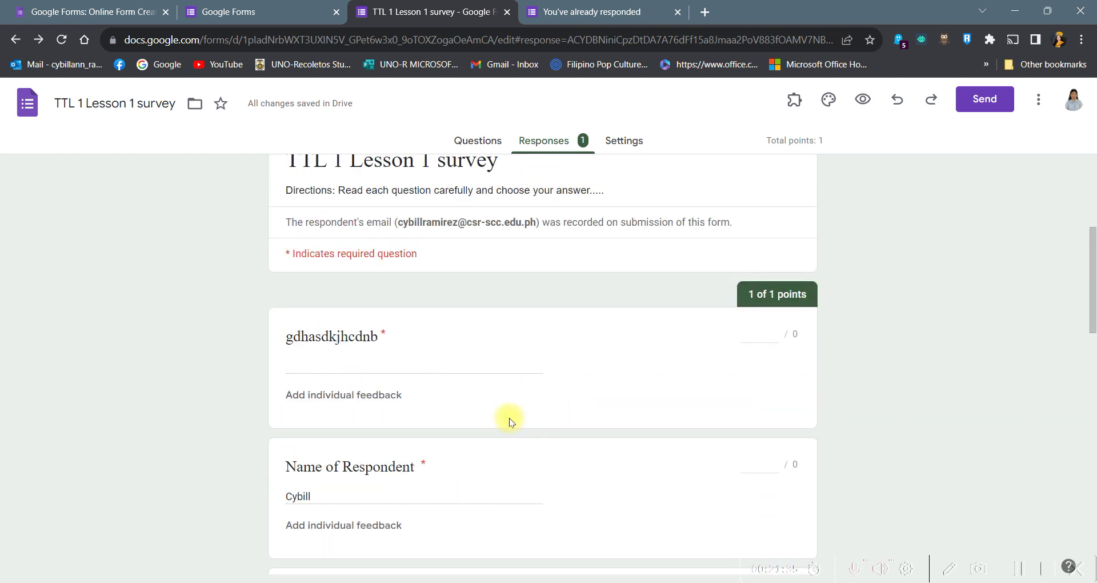
scroll(516, 407, up, 4)
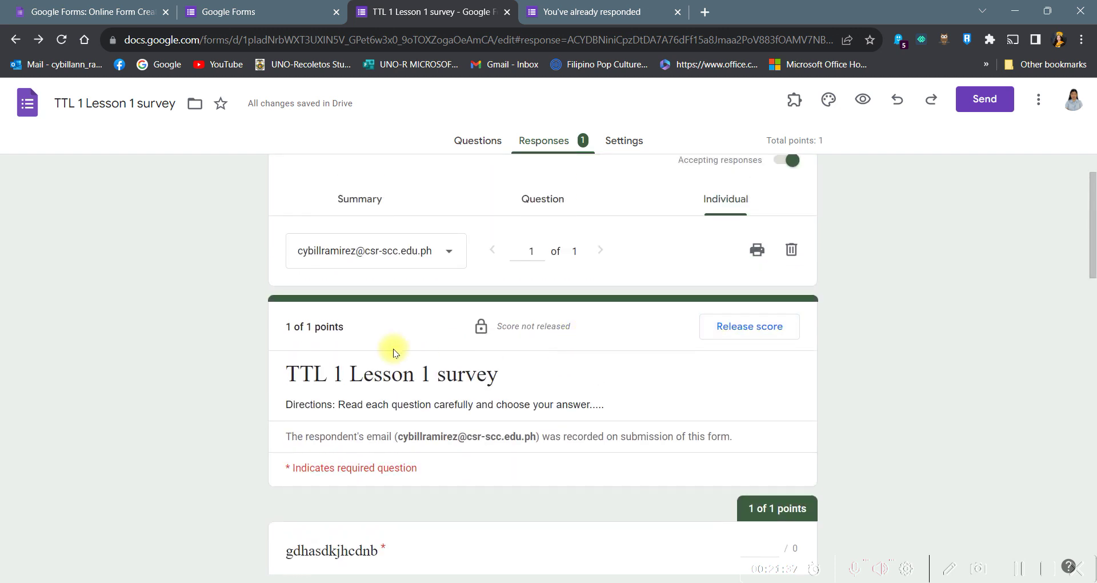
scroll(341, 370, down, 15)
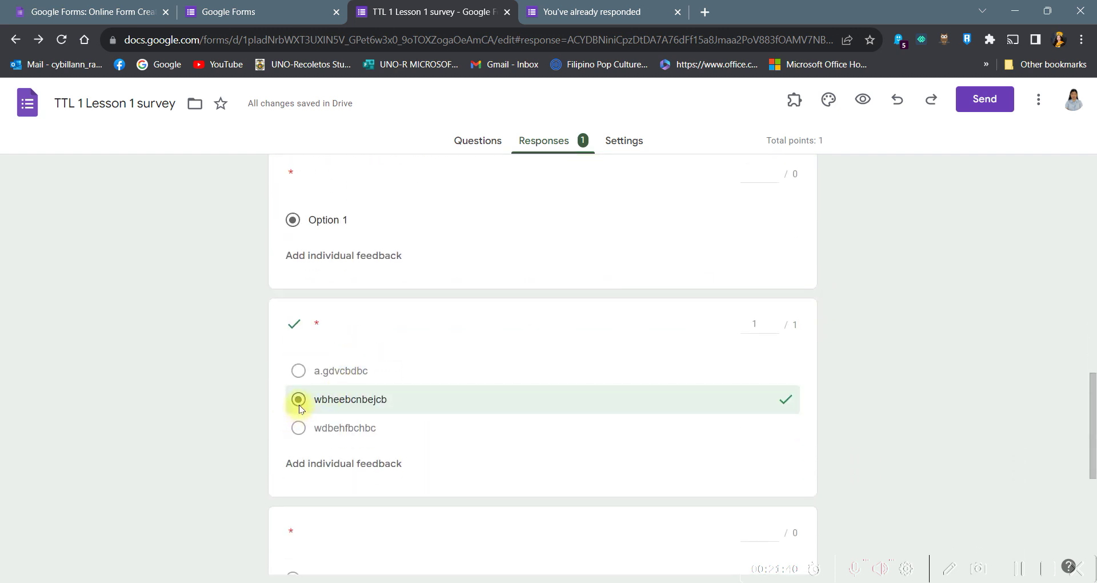
scroll(703, 367, down, 4)
scroll(713, 369, up, 1)
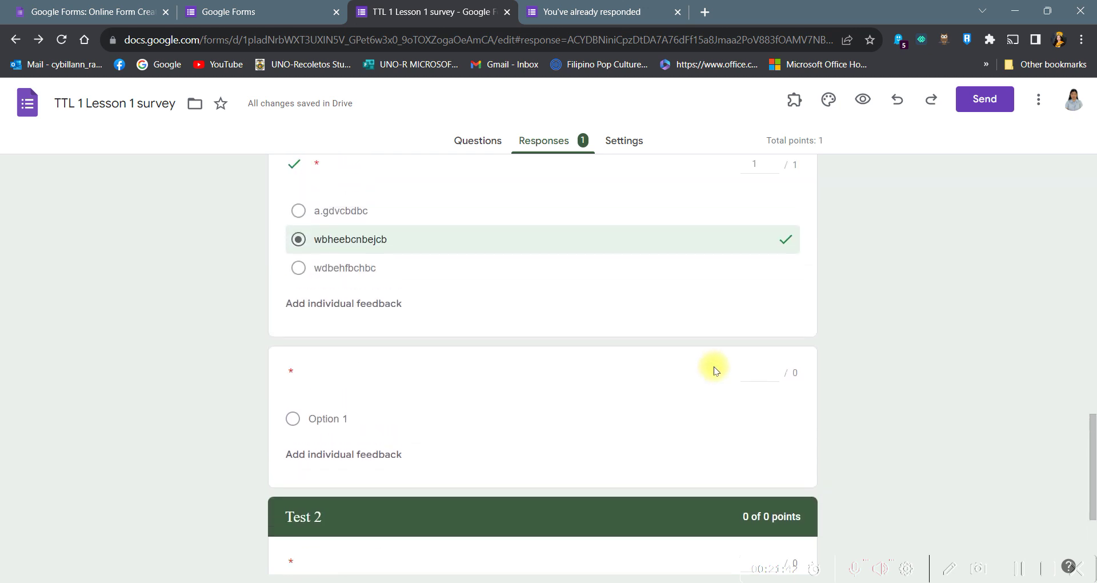
scroll(714, 368, down, 4)
scroll(714, 369, up, 20)
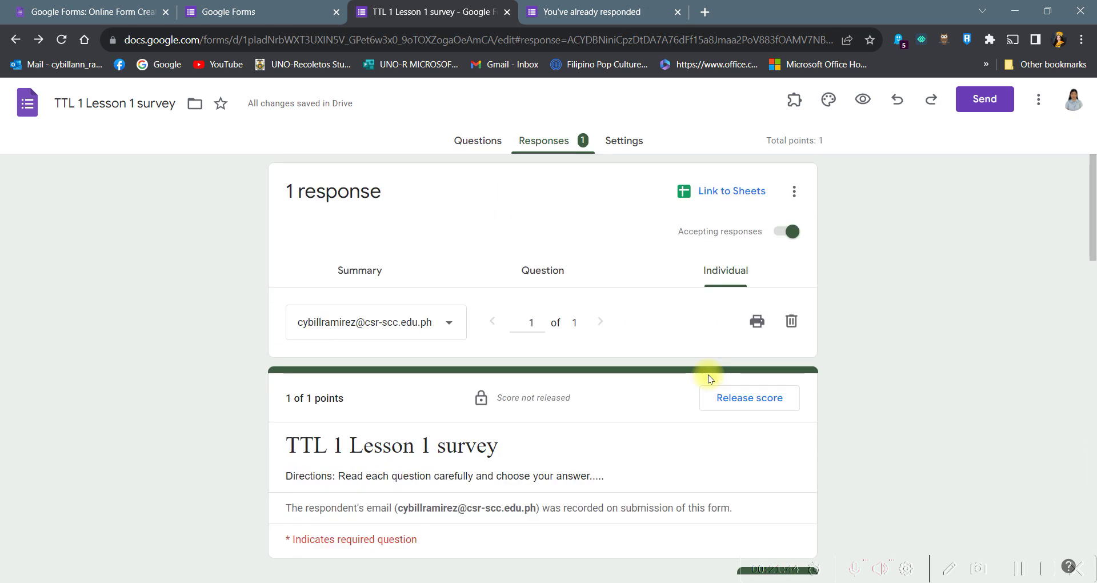
scroll(708, 375, down, 4)
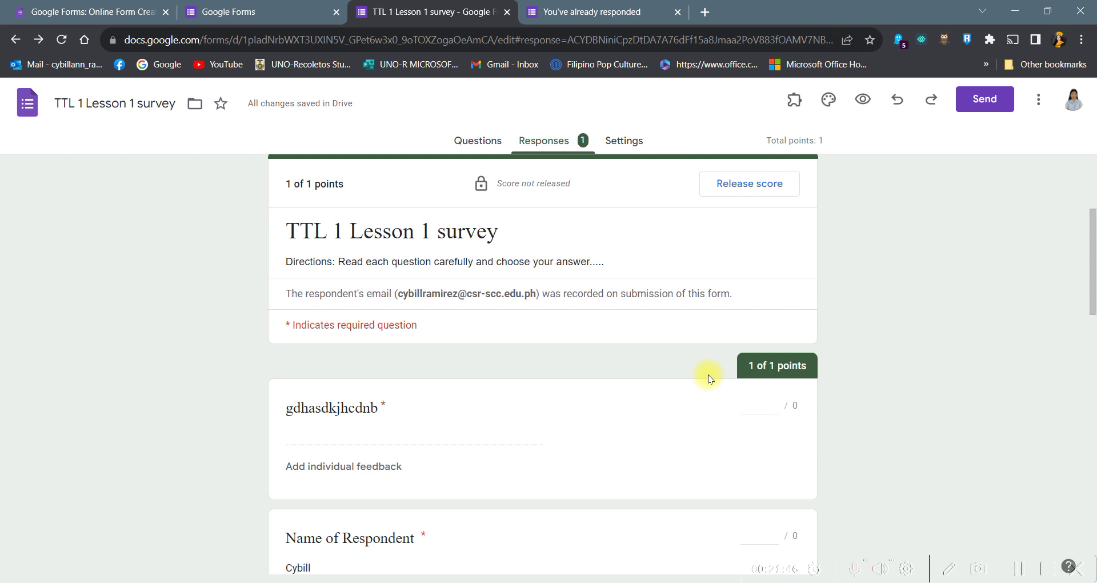
Step: View the score release options for the individual response and close them without sending emails or releasing the score
scroll(708, 374, up, 4)
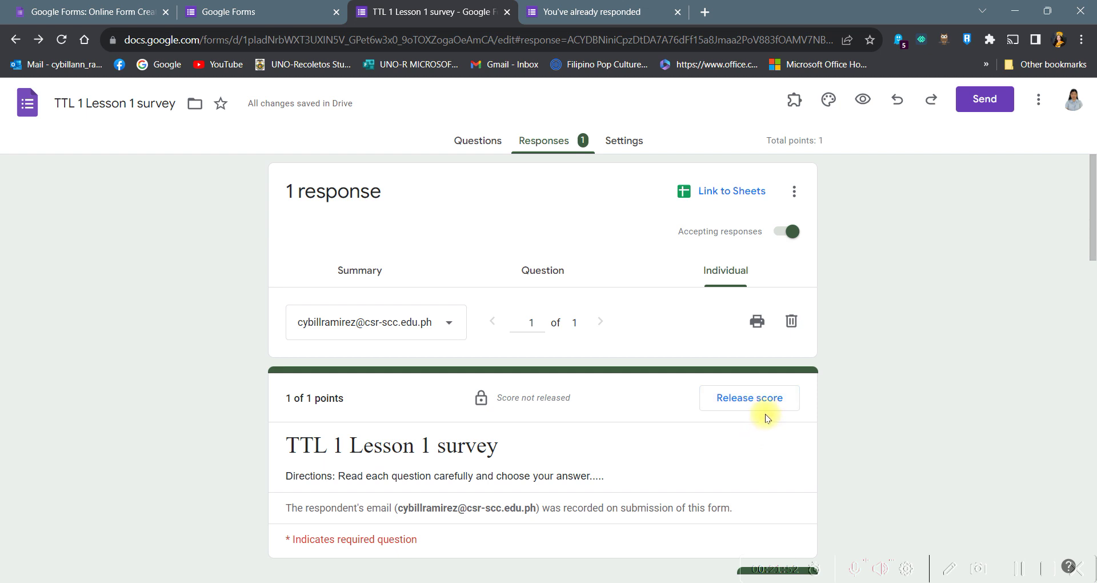
click(781, 402)
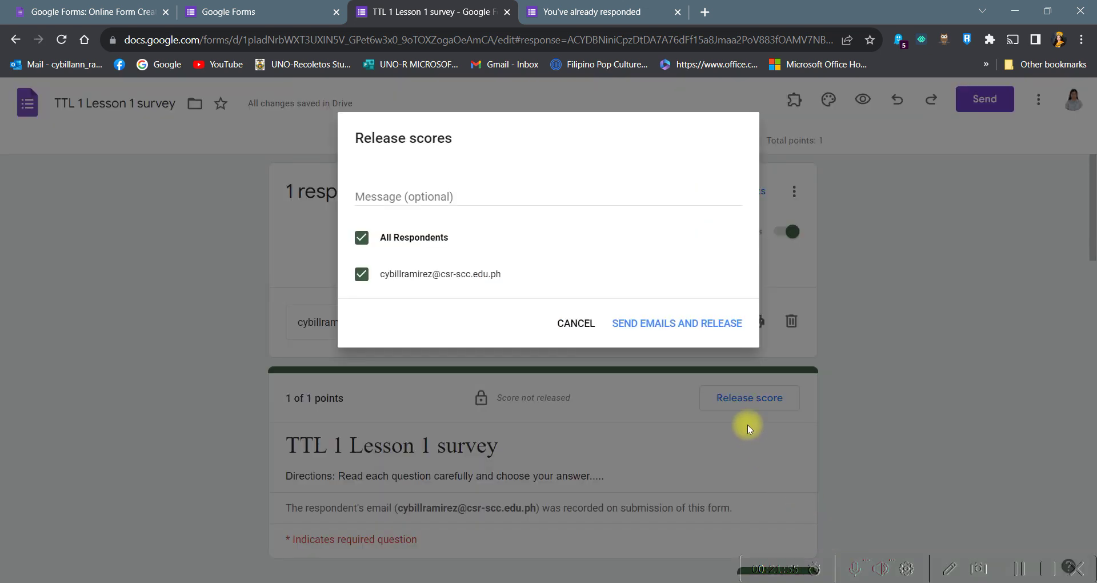
click(575, 322)
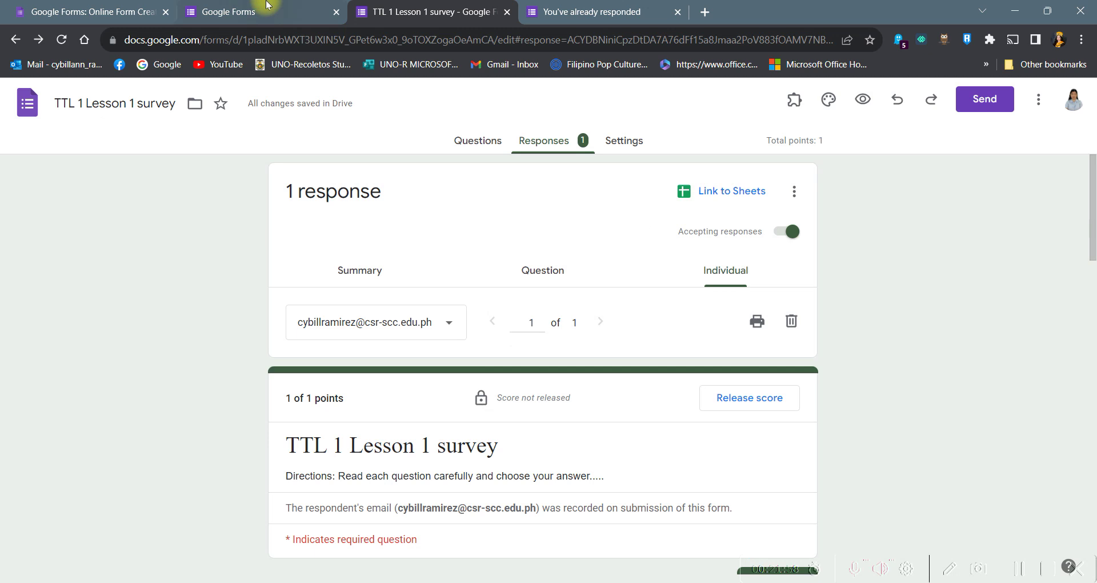
Step: Find the existing form "BSHM 1E Midterm Exam_CARESS 101" in the Google Forms home list, open it and show its responses
click(267, 7)
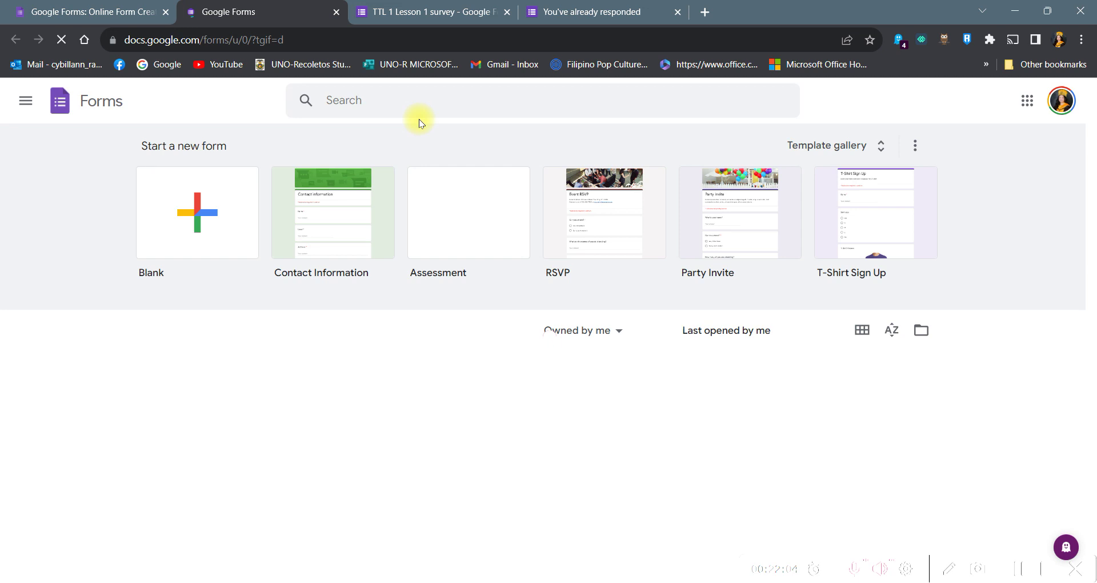
scroll(276, 334, down, 5)
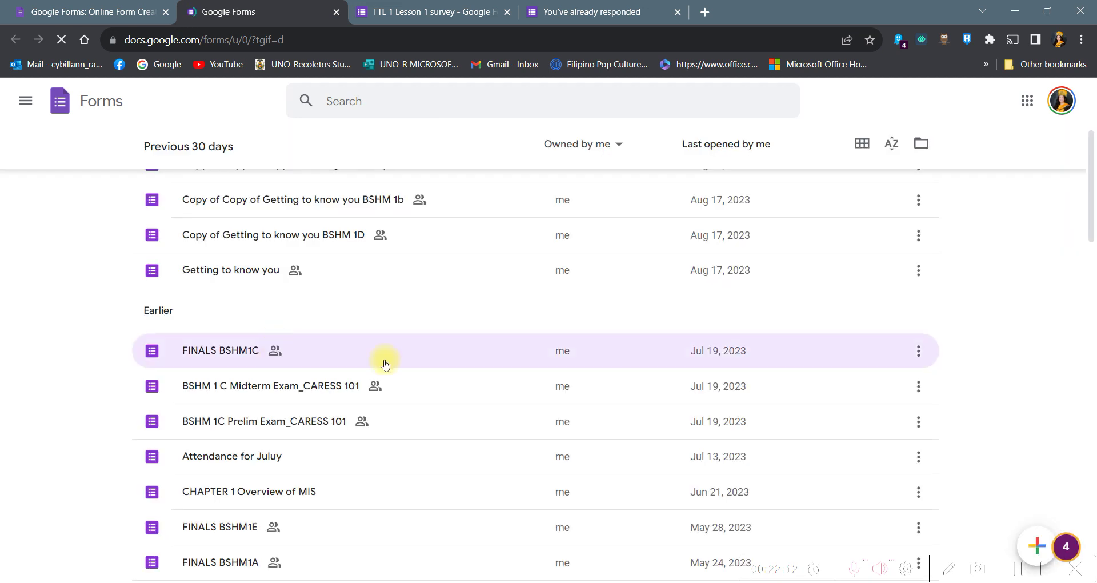
scroll(346, 420, down, 5)
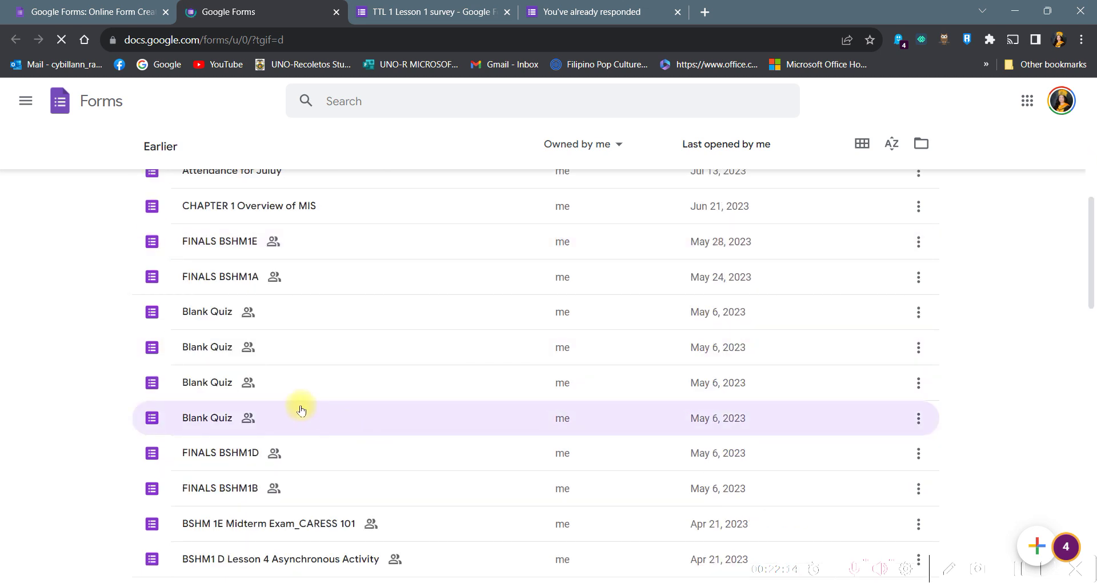
scroll(294, 446, down, 1)
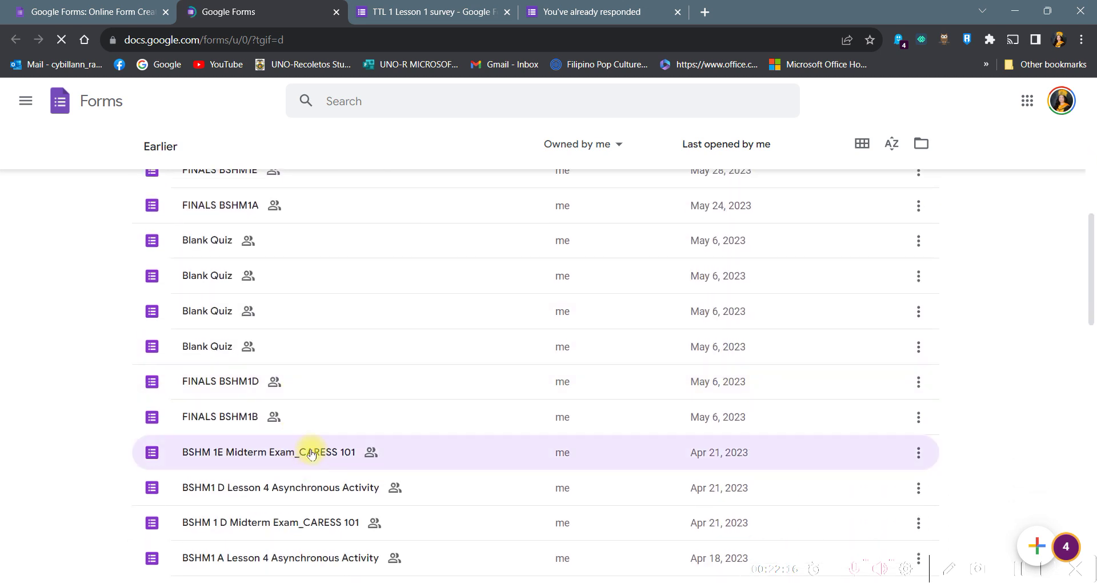
click(311, 454)
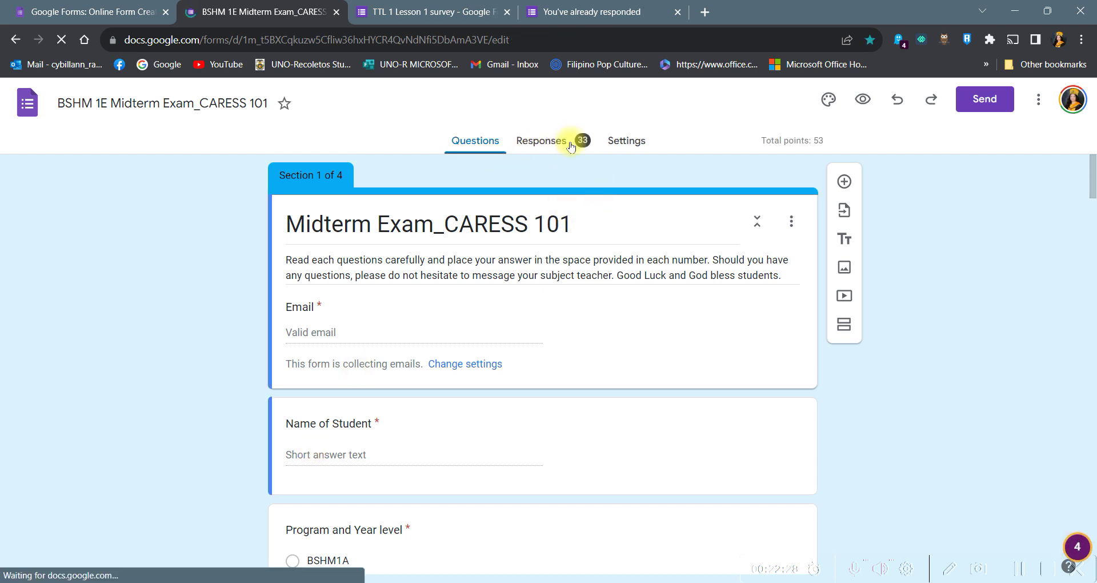
click(531, 148)
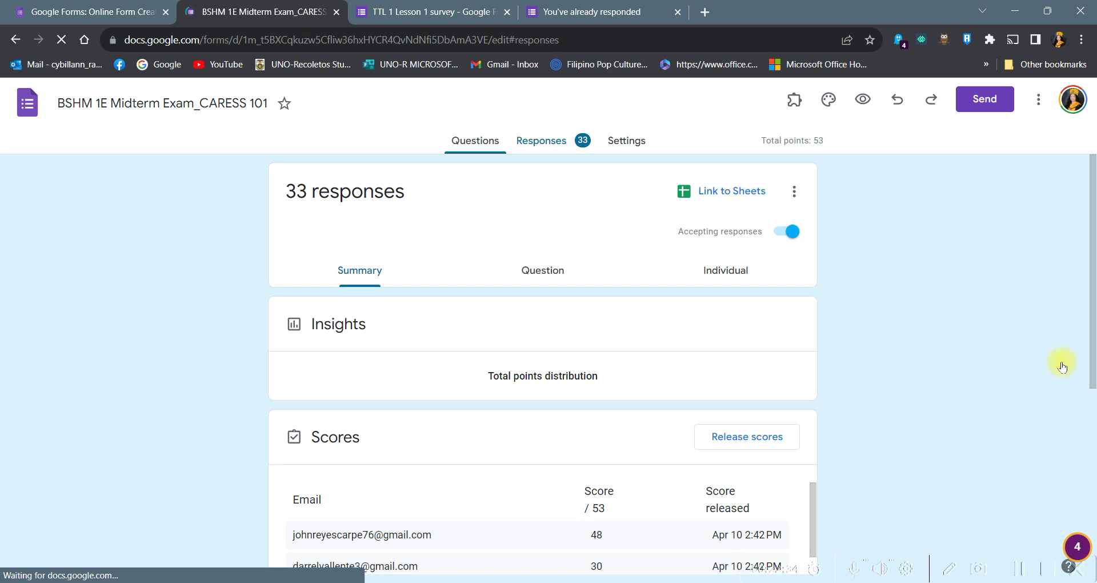
Step: Examine the exam's response summary: the respondents' scores, the Program and Year level chart and the answer charts of the Test 2 Identification questions
scroll(927, 345, down, 7)
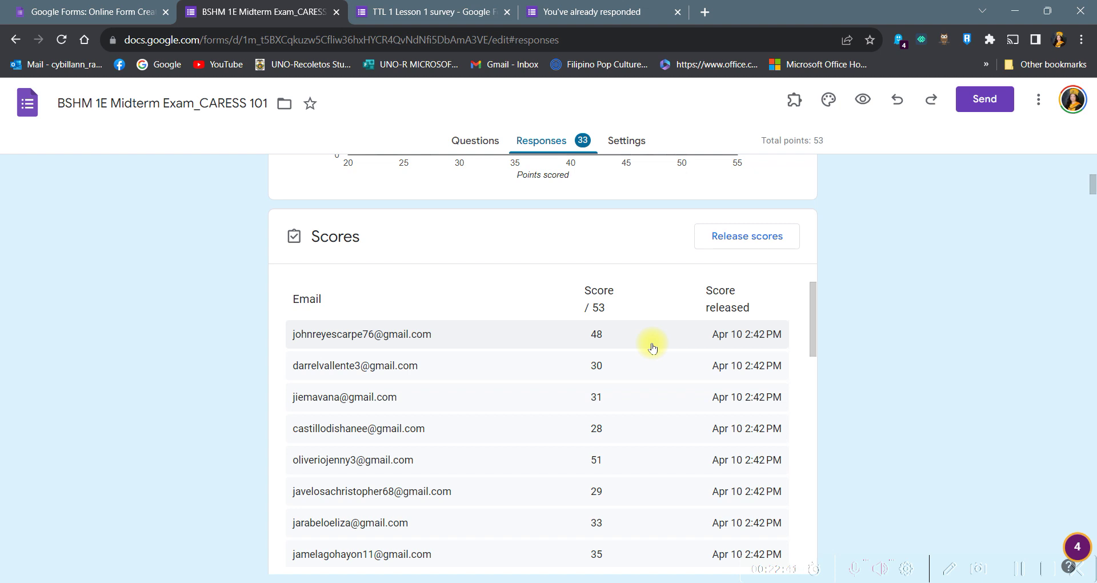
scroll(652, 346, down, 3)
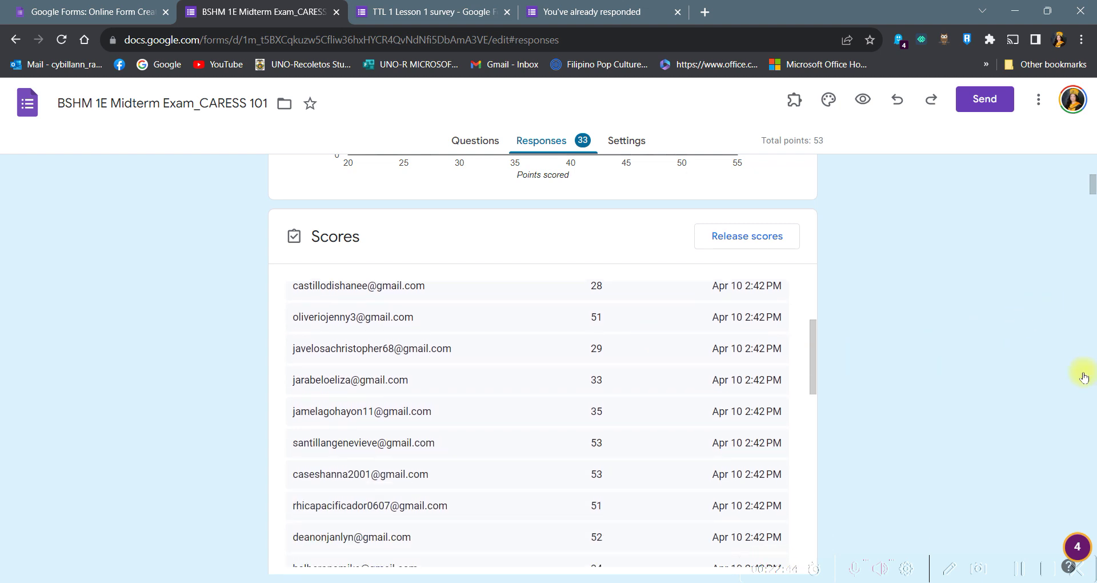
scroll(926, 407, down, 5)
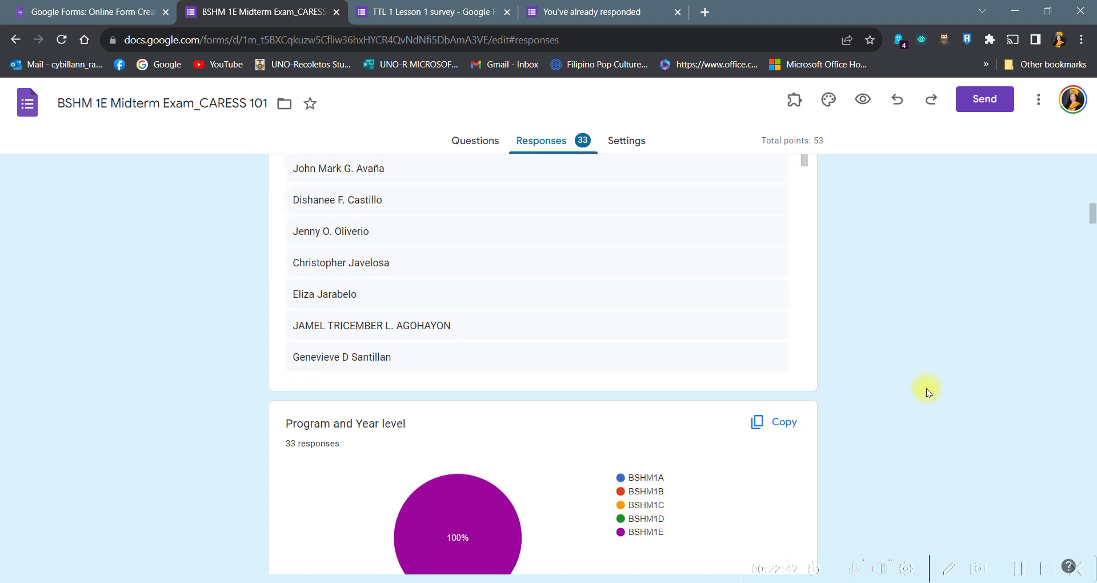
scroll(926, 390, down, 4)
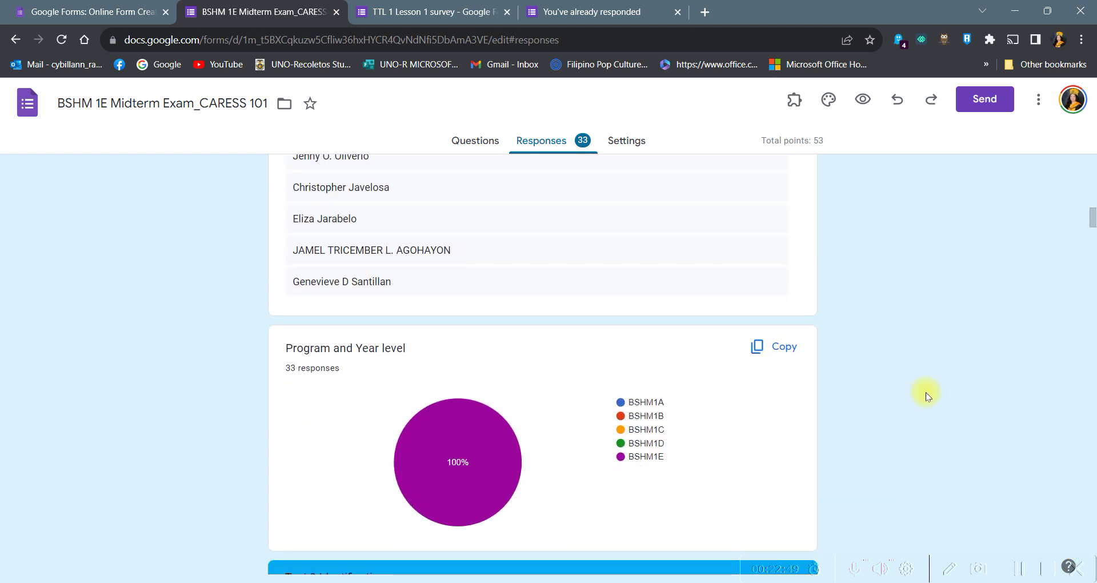
mouse_move(475, 341)
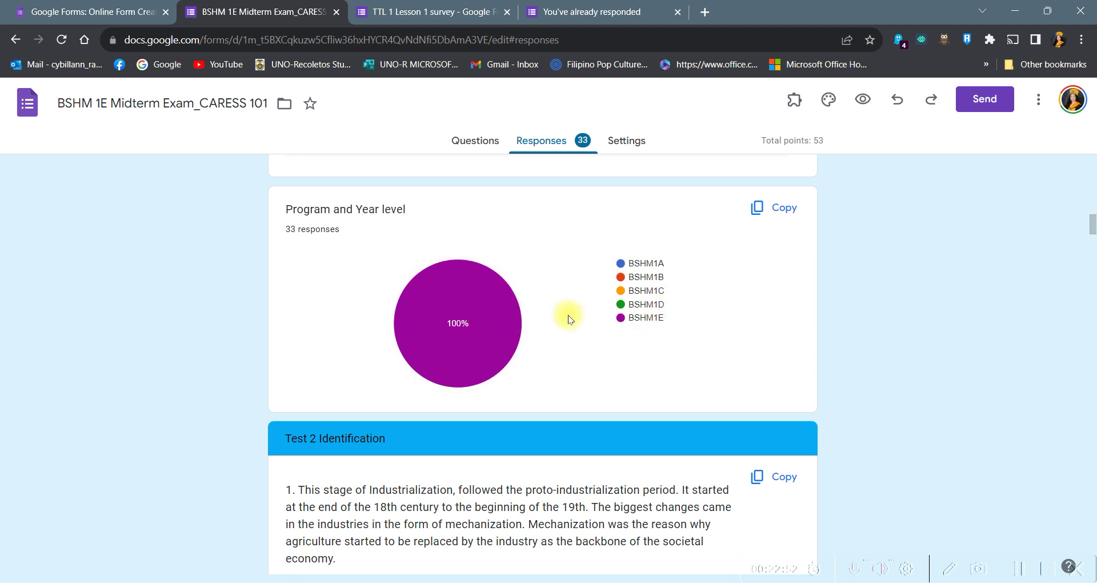
scroll(486, 308, down, 5)
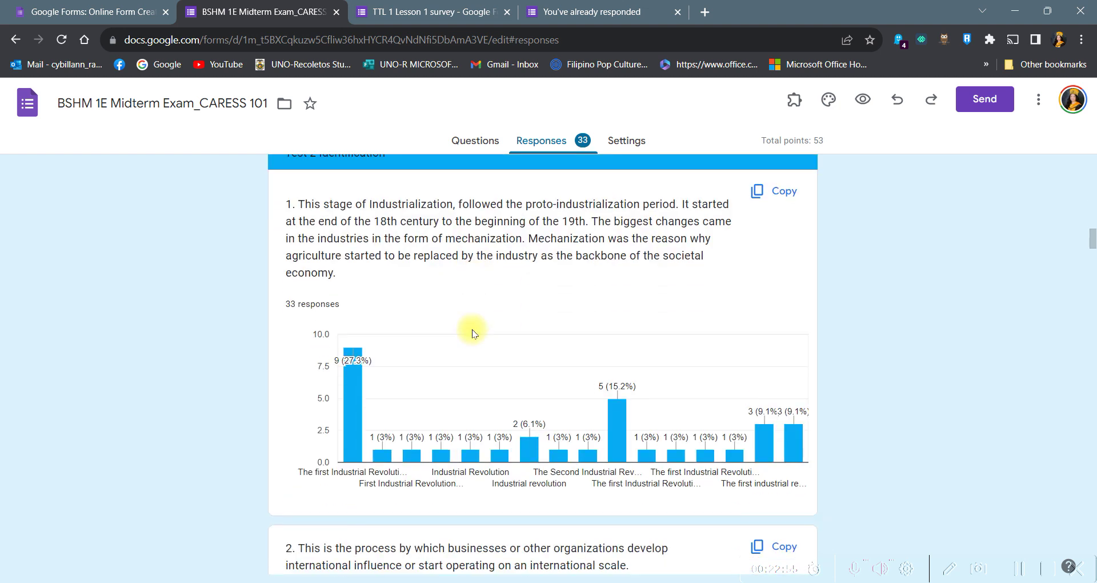
scroll(472, 329, down, 1)
mouse_move(350, 357)
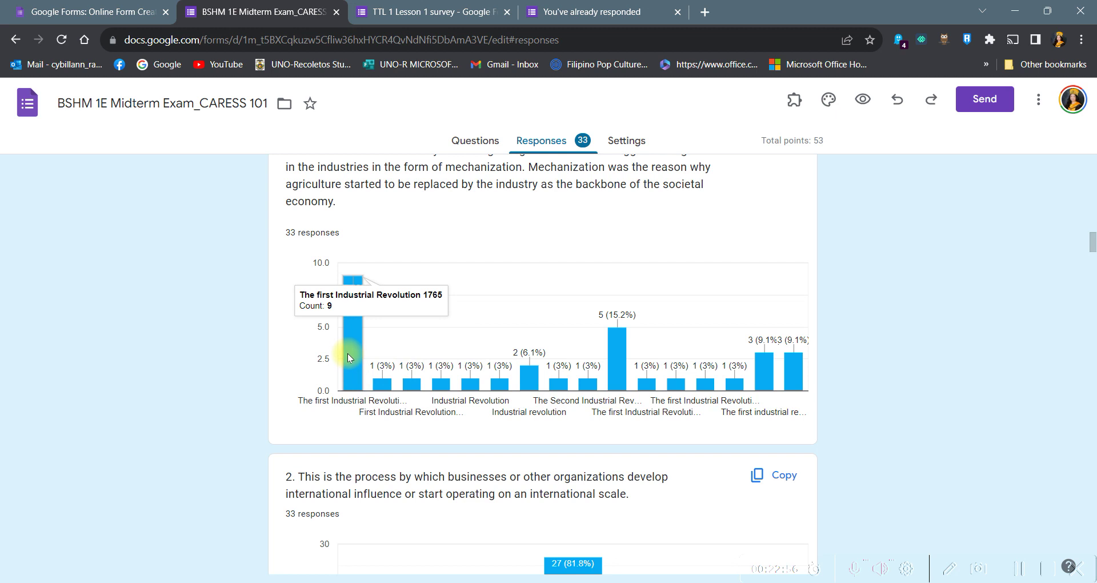
mouse_move(383, 389)
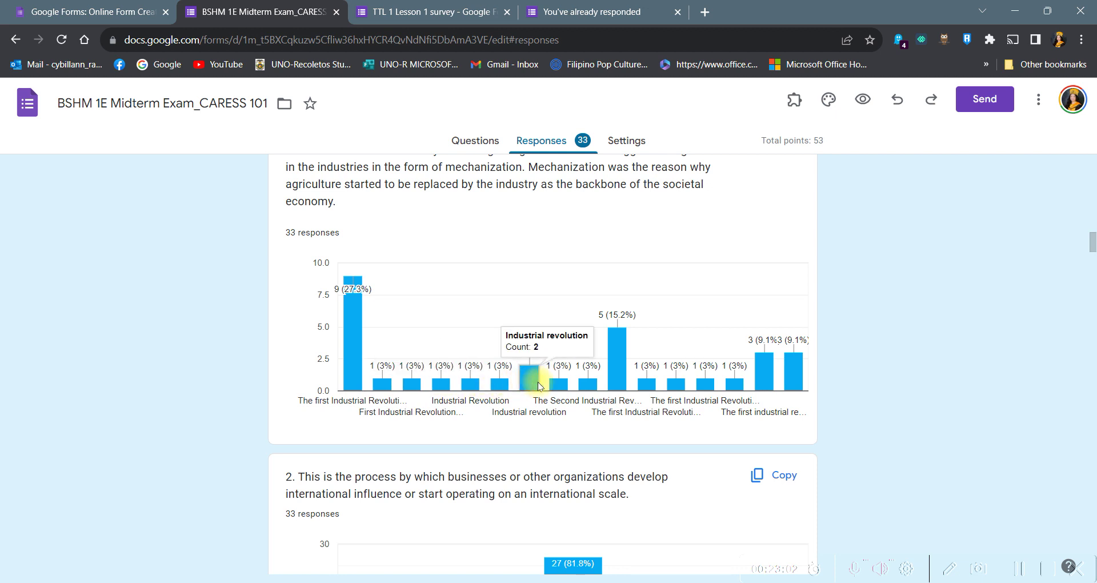
scroll(654, 369, down, 1)
scroll(654, 369, down, 3)
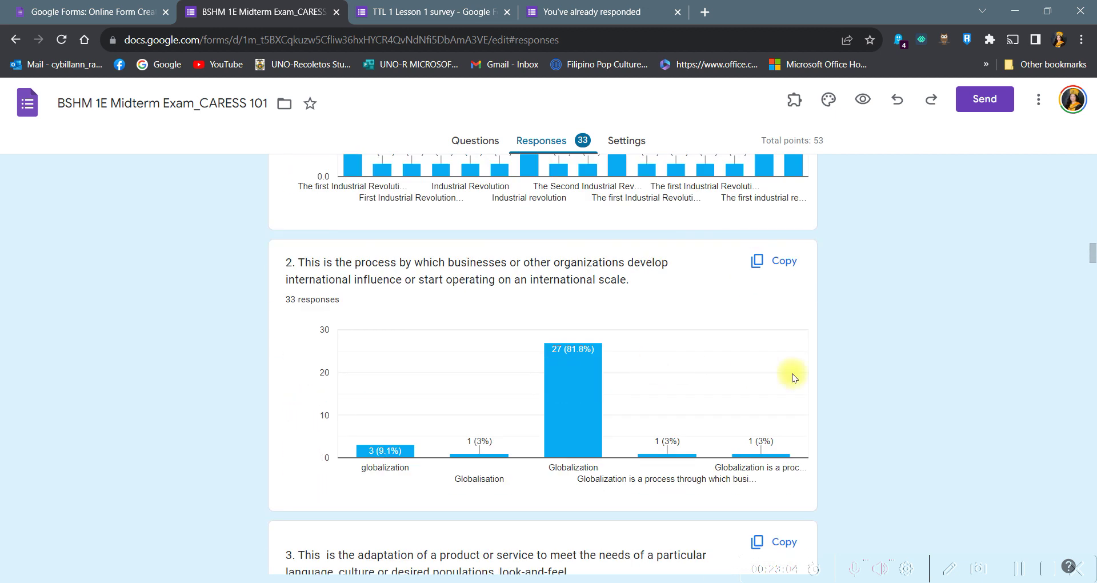
Step: Examine the exam summary's answer charts for Identification questions 2 to 10 and the written answers to the Test 3 Essay question
mouse_move(549, 456)
mouse_move(484, 456)
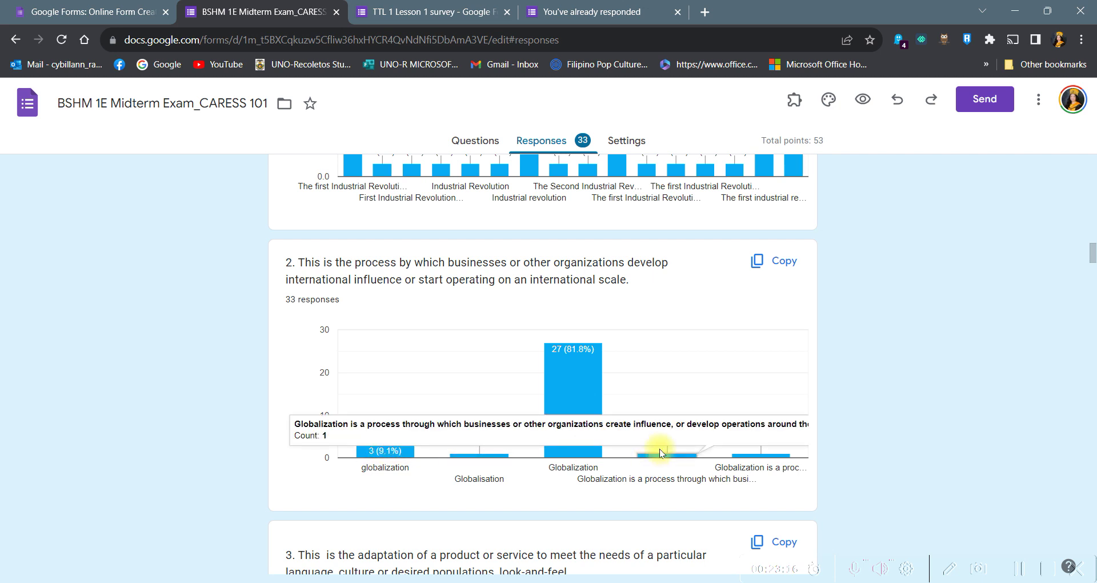
scroll(647, 454, down, 15)
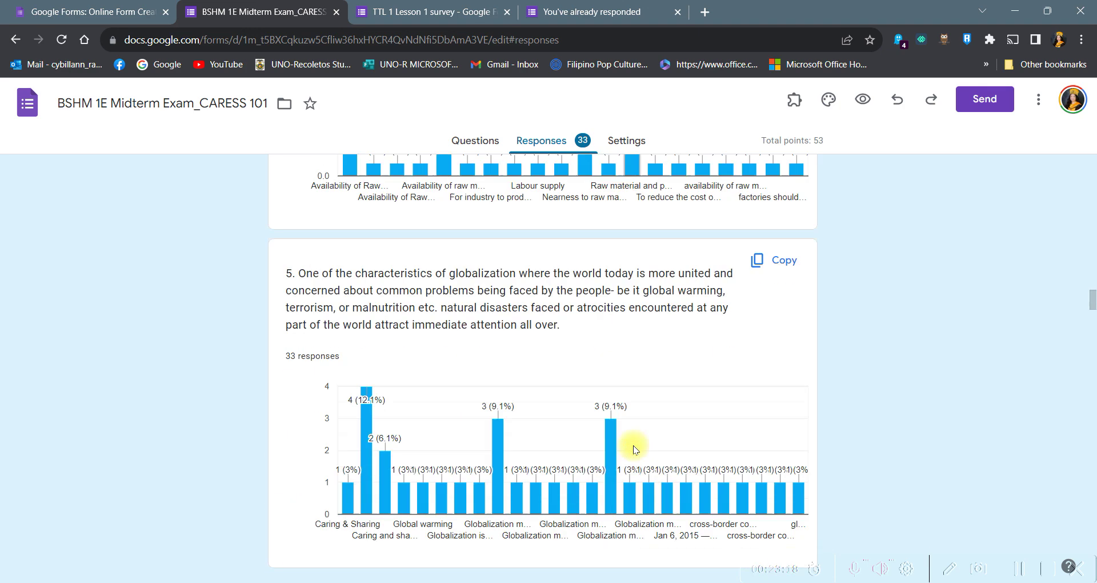
scroll(625, 489, down, 6)
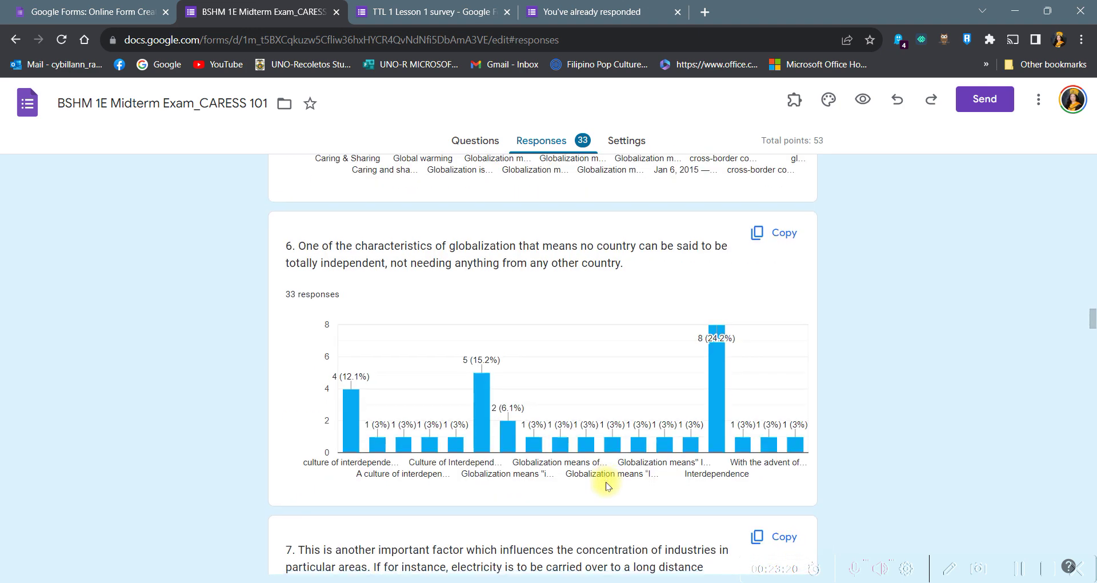
scroll(604, 482, down, 20)
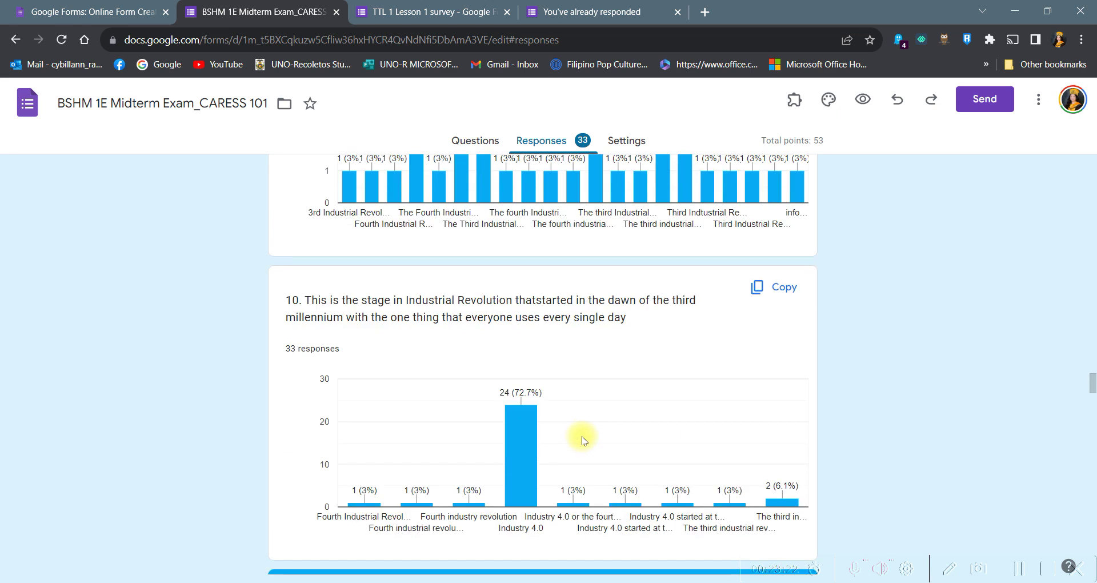
scroll(577, 434, down, 5)
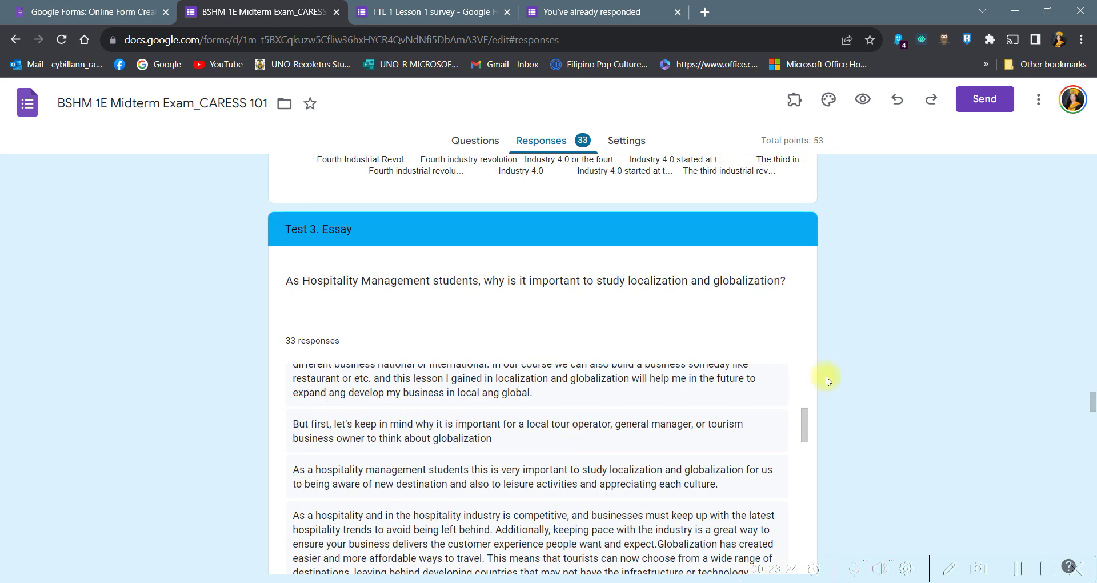
scroll(531, 379, up, 4)
scroll(603, 360, down, 7)
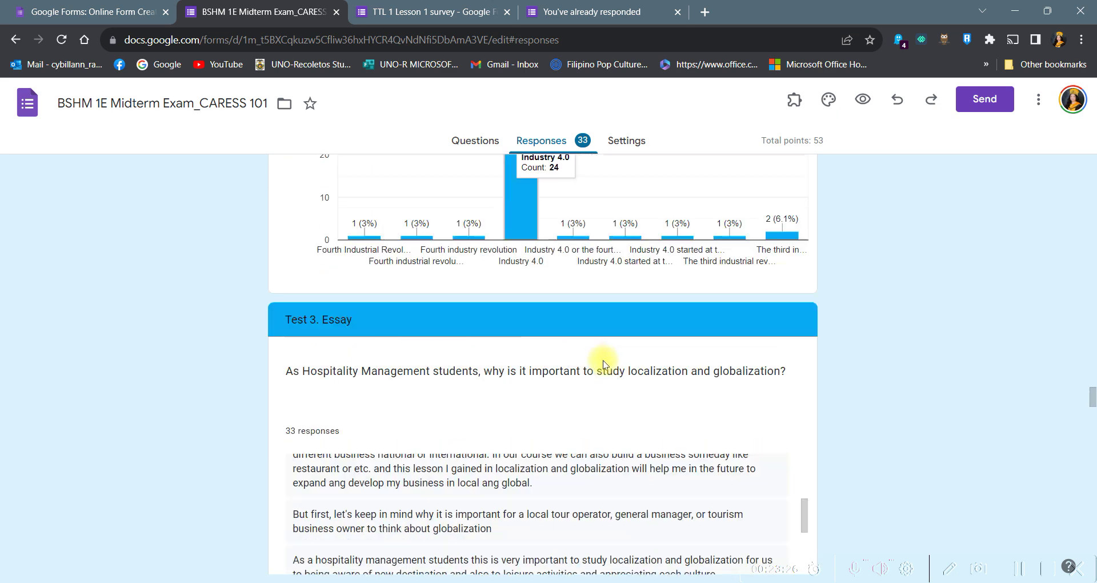
Step: Switch the exam's responses to the individual view and examine the first respondent's score, details and marked answer to Identification question 1
drag(1092, 409, 1093, 156)
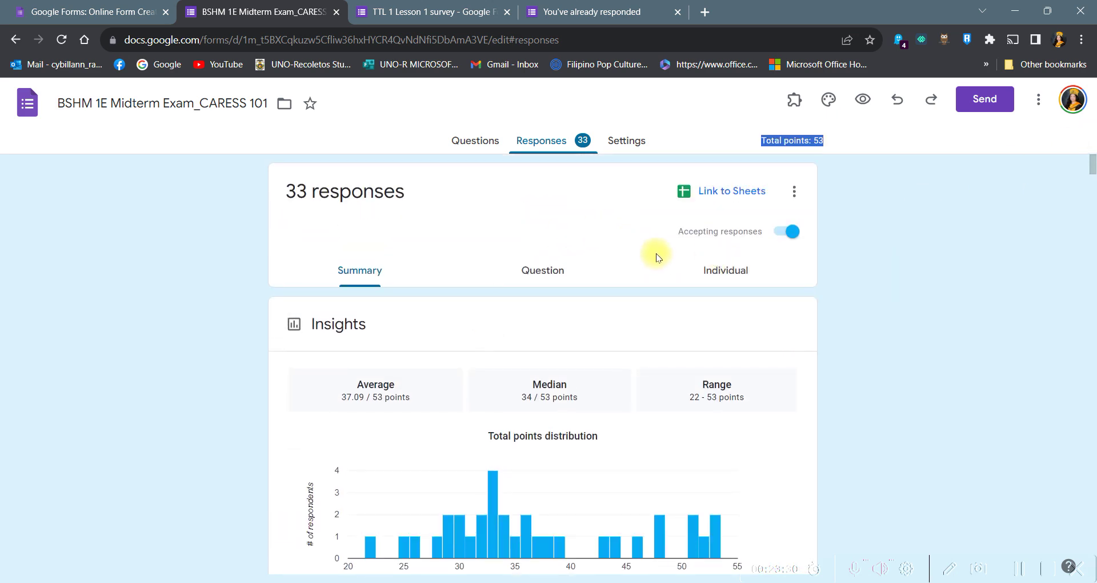
click(720, 264)
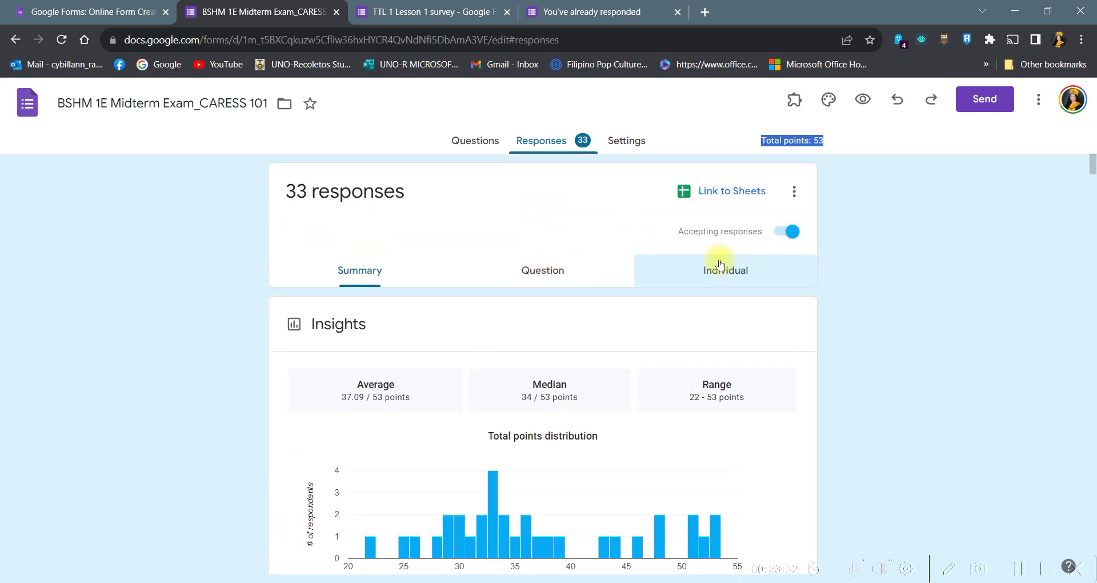
scroll(670, 345, down, 4)
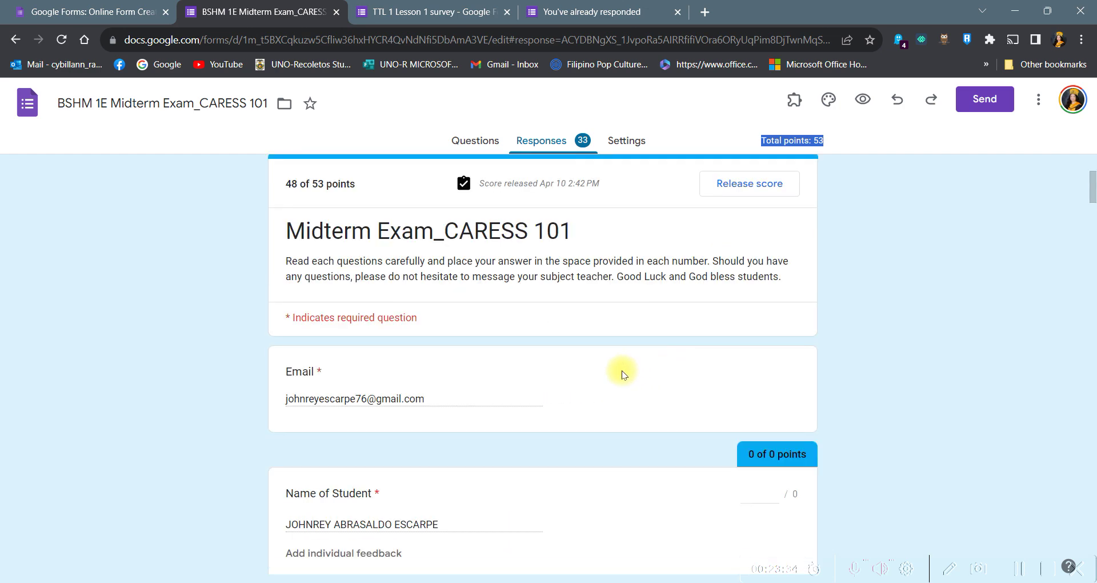
scroll(571, 380, down, 5)
scroll(385, 385, up, 4)
scroll(492, 403, down, 5)
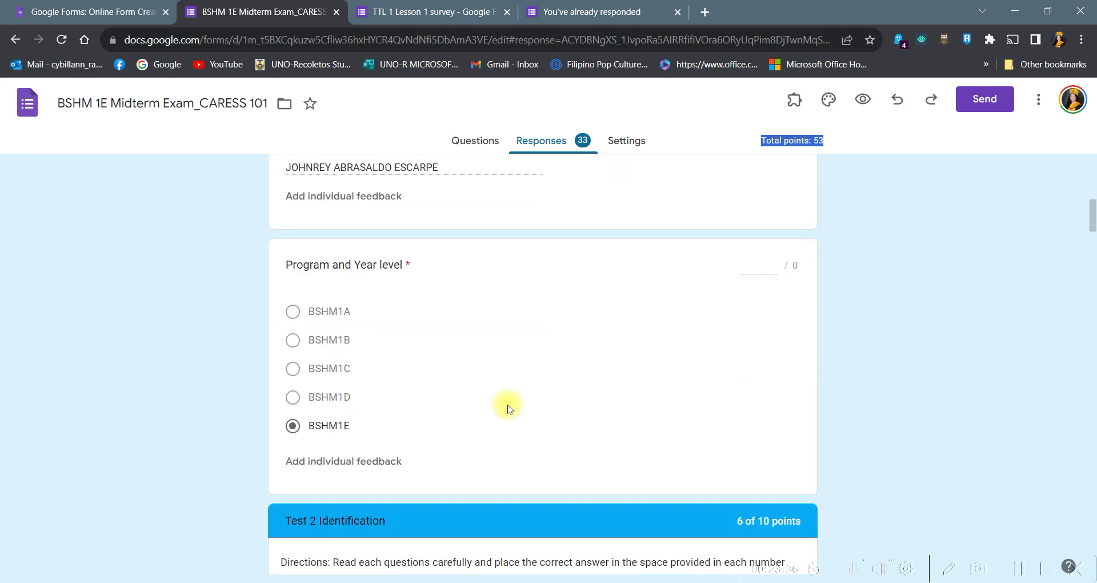
scroll(508, 405, down, 8)
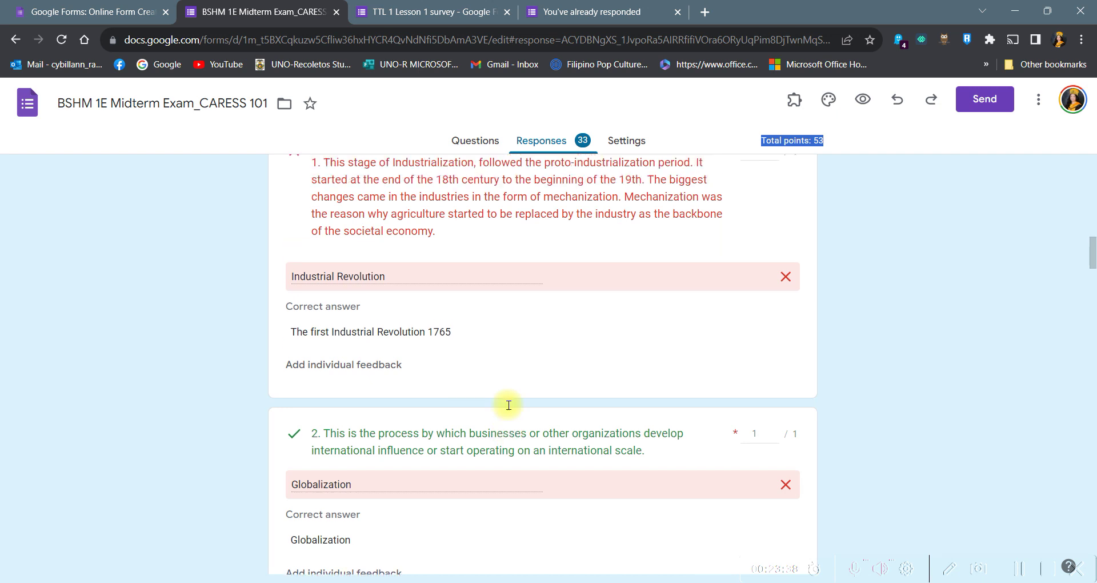
scroll(507, 404, up, 2)
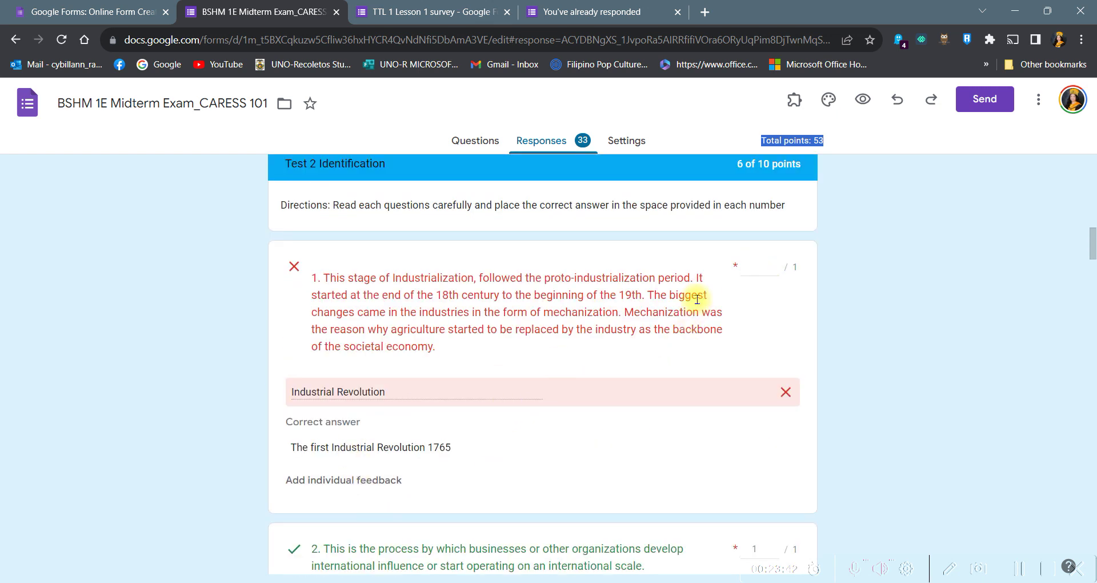
Step: Award 1 point to Identification question 1 in the individual response, save the grade, and try adjusting its points again
click(775, 265)
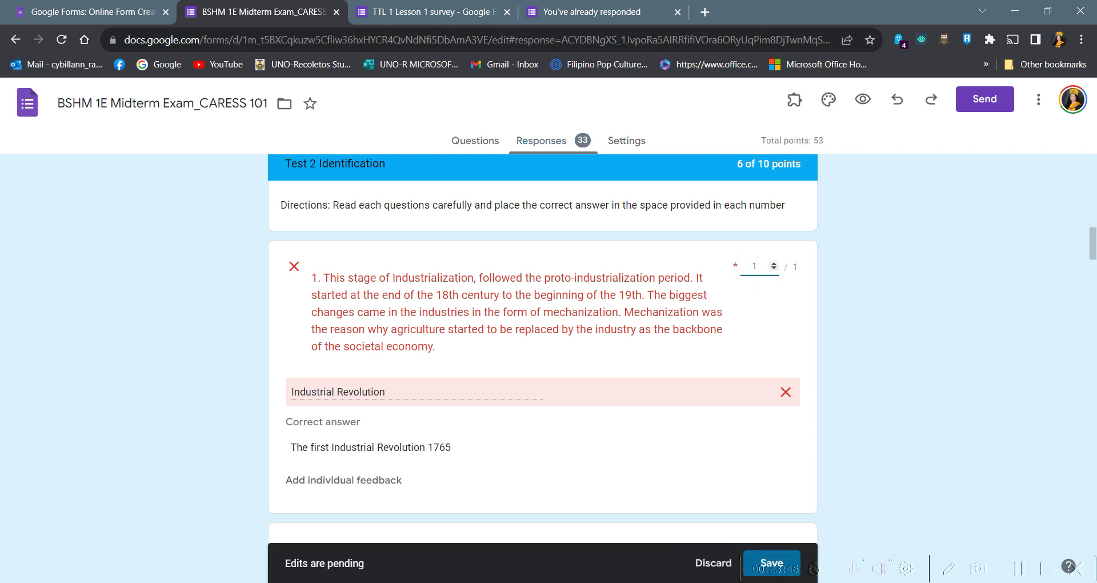
click(775, 562)
scroll(568, 383, down, 8)
scroll(568, 383, up, 10)
click(777, 270)
Step: Compare the respondent's answers with the correct answers and the points given for Identification questions 2 to 6
scroll(563, 348, down, 10)
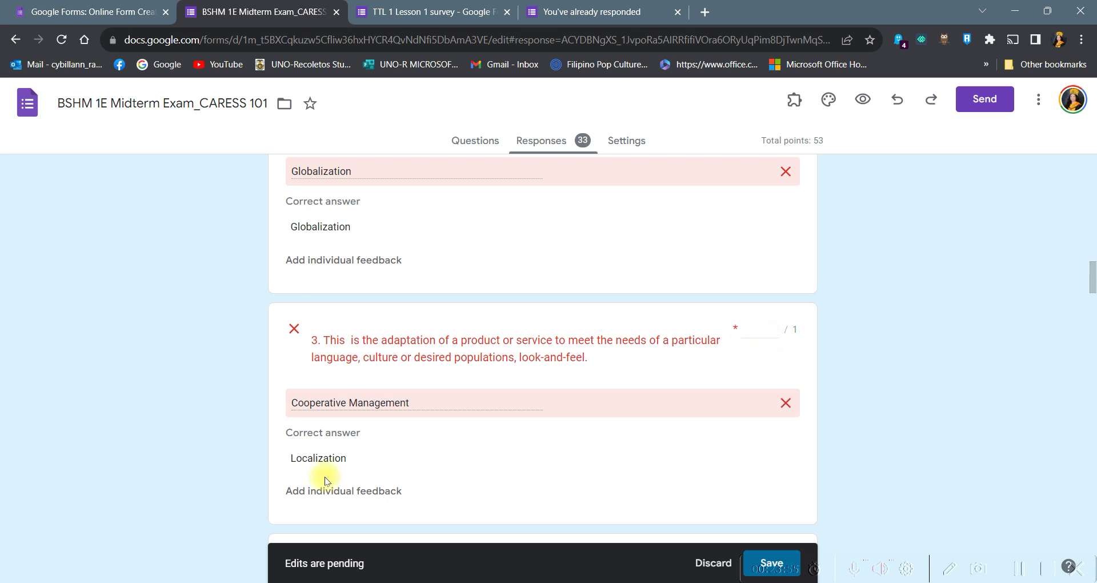
scroll(758, 328, down, 5)
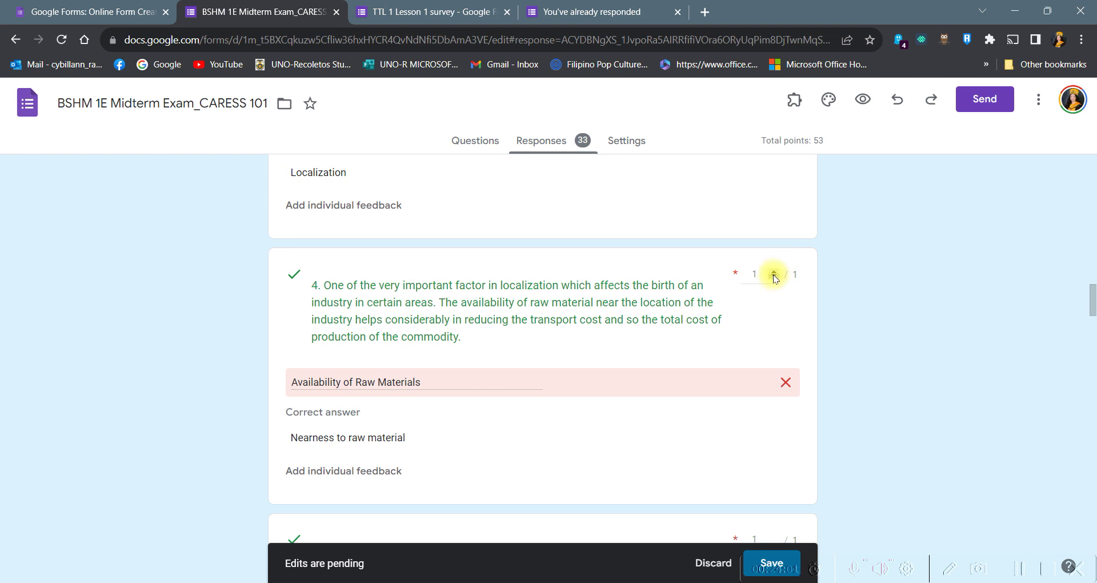
scroll(737, 337, down, 5)
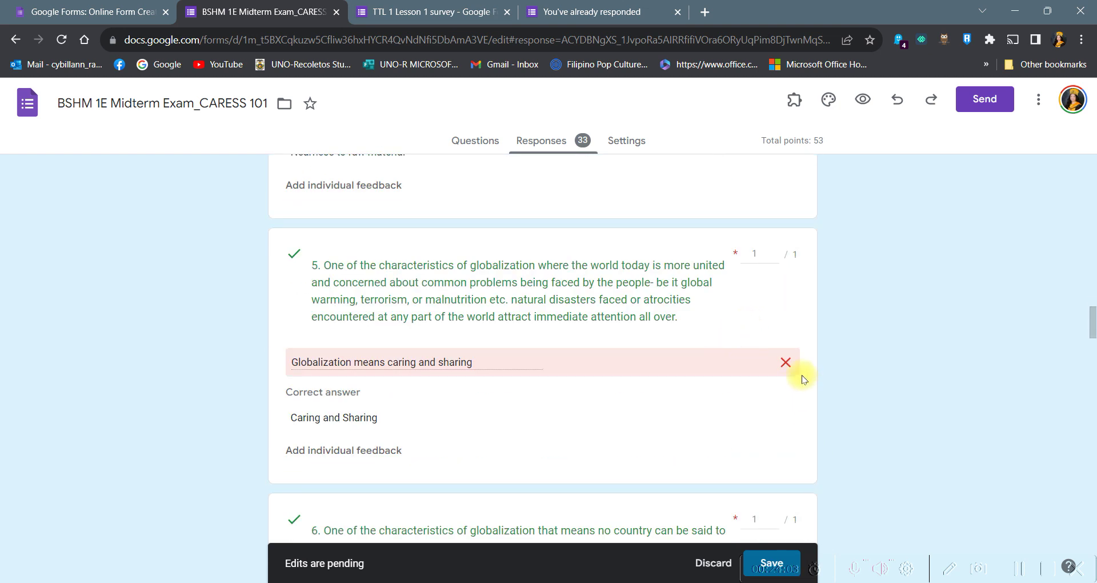
scroll(770, 256, down, 1)
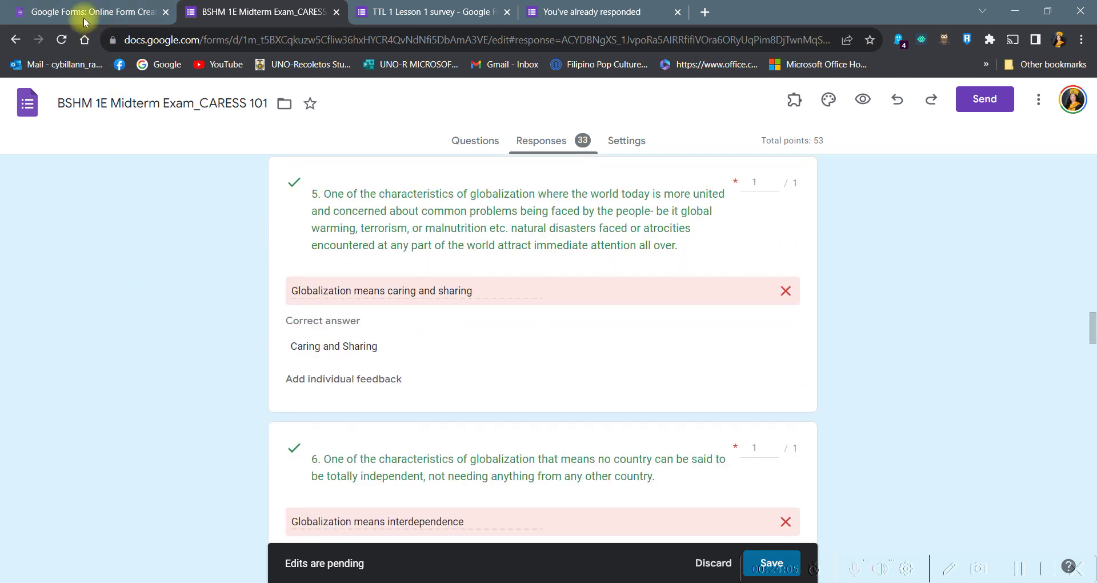
Step: Leave the exam form for the Google Forms home list, discarding the pending grade edits
click(86, 17)
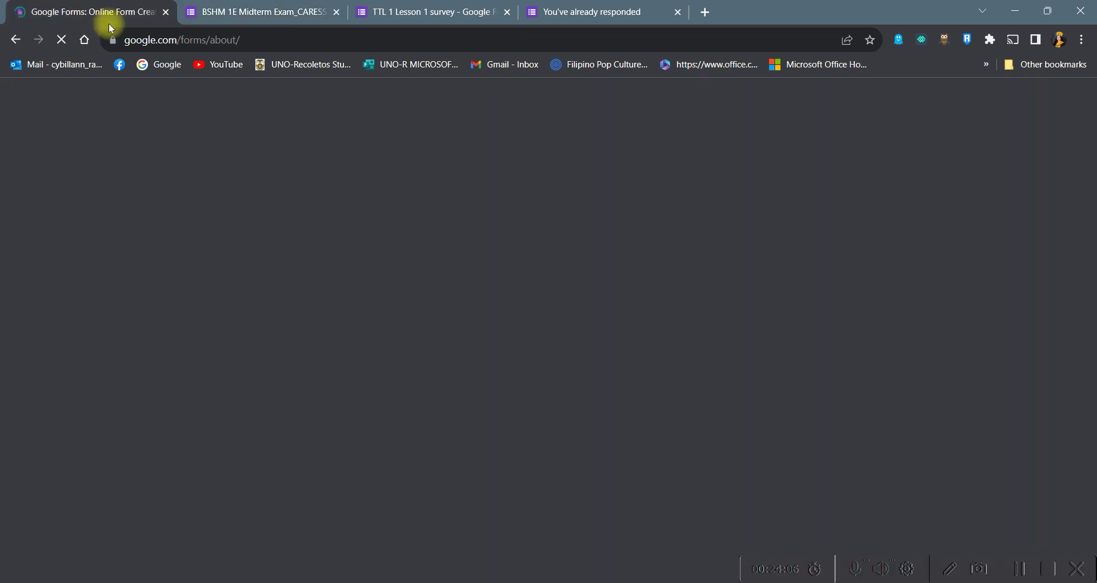
click(228, 10)
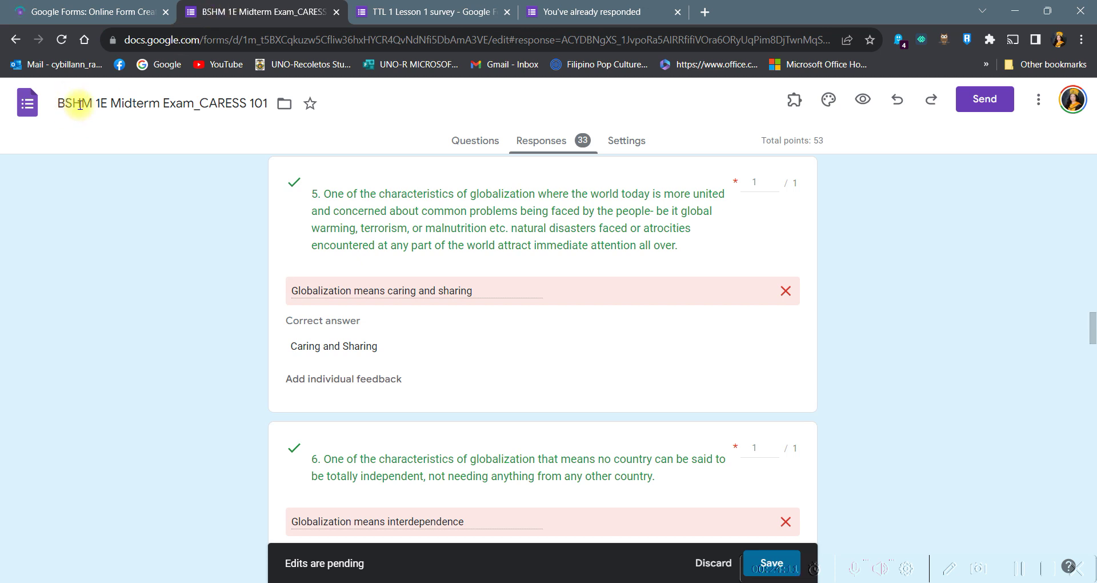
click(32, 102)
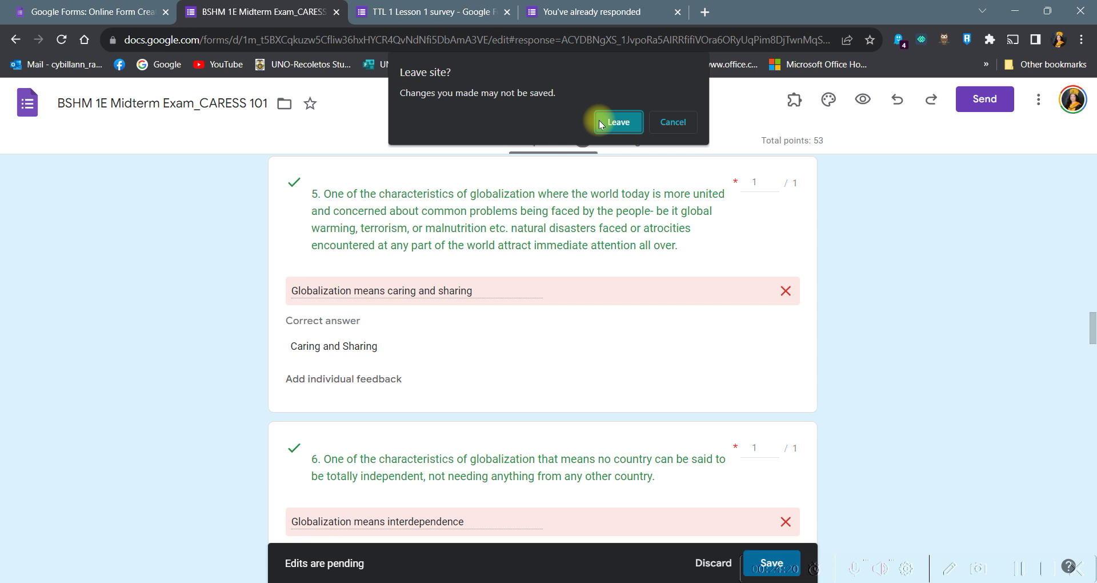
click(617, 121)
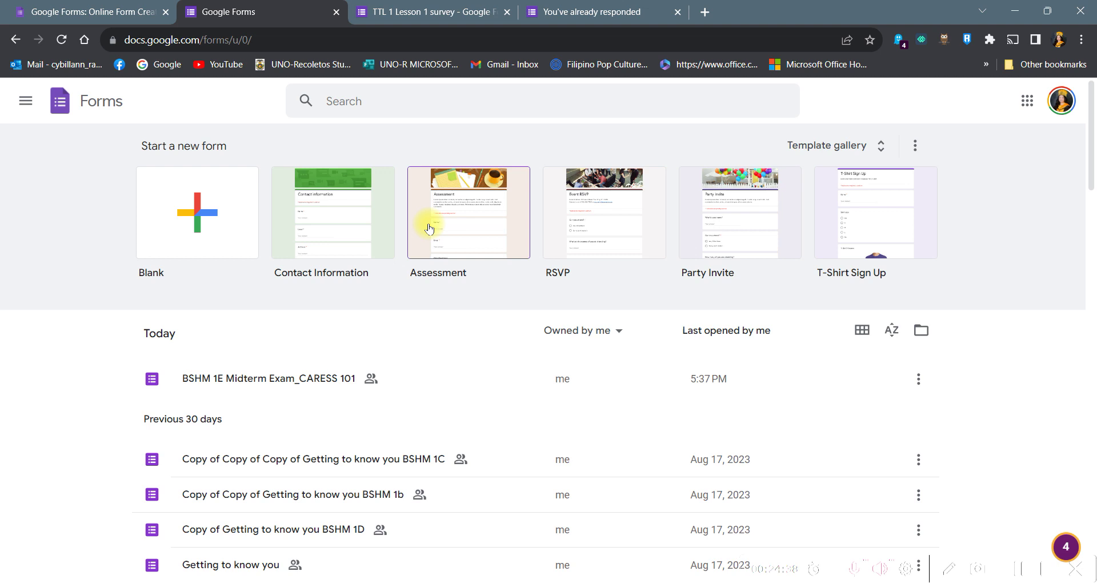
Step: Find the form "Survey on the Readiness of the Students, Parents and Teachers of Colegio de Santa Rita" in the list, open it and show its responses
scroll(430, 228, down, 5)
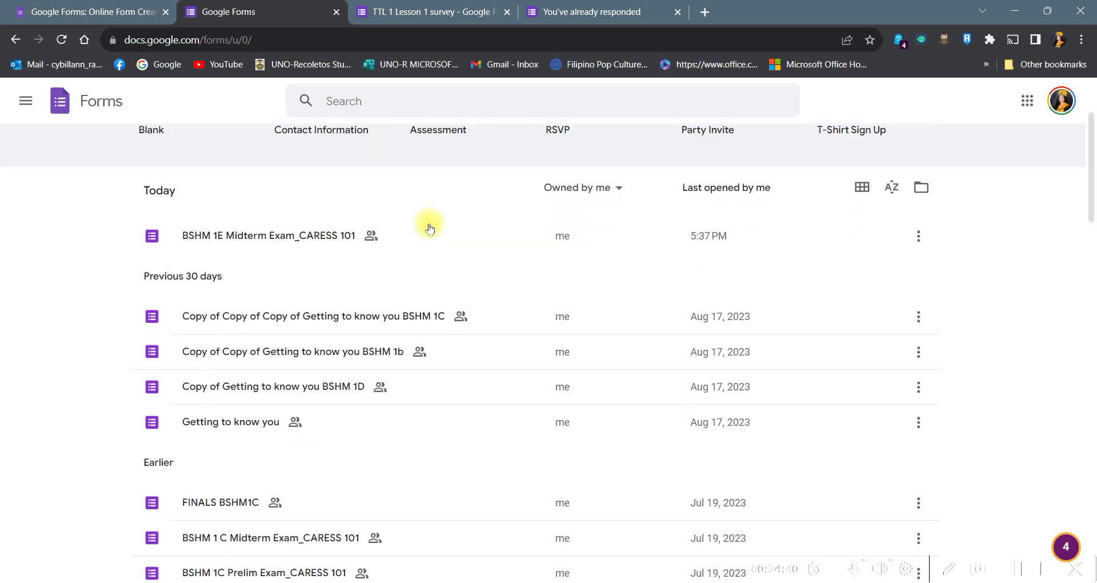
scroll(429, 228, down, 8)
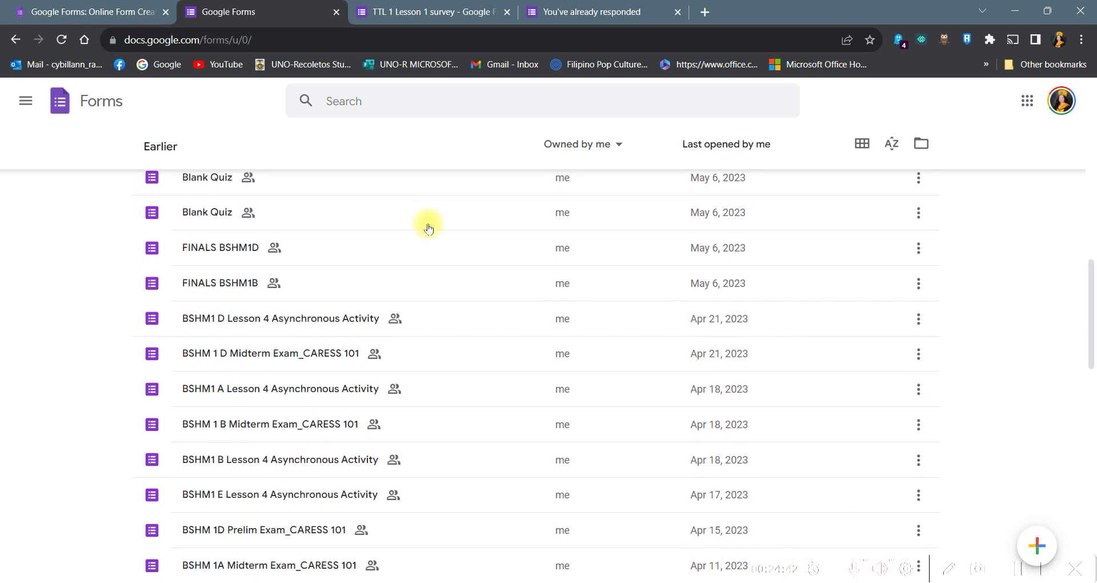
scroll(429, 229, down, 5)
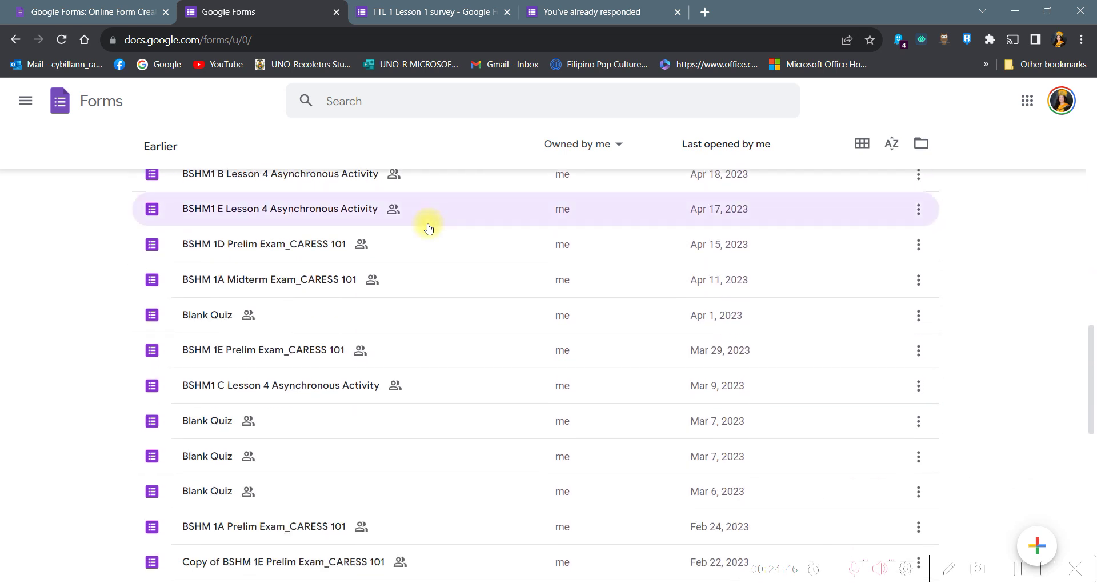
scroll(430, 228, down, 5)
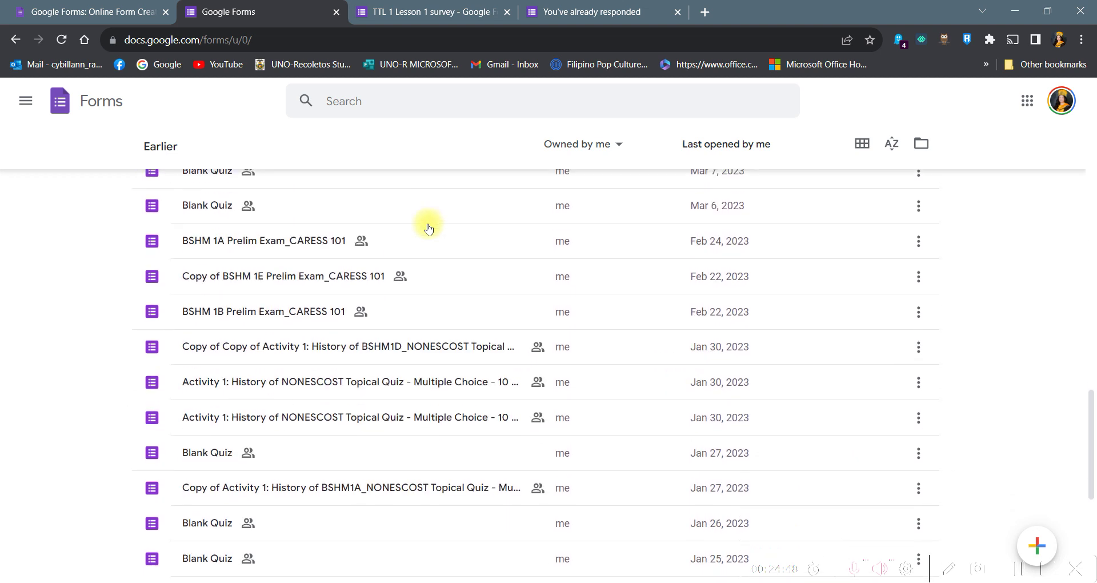
scroll(429, 228, down, 3)
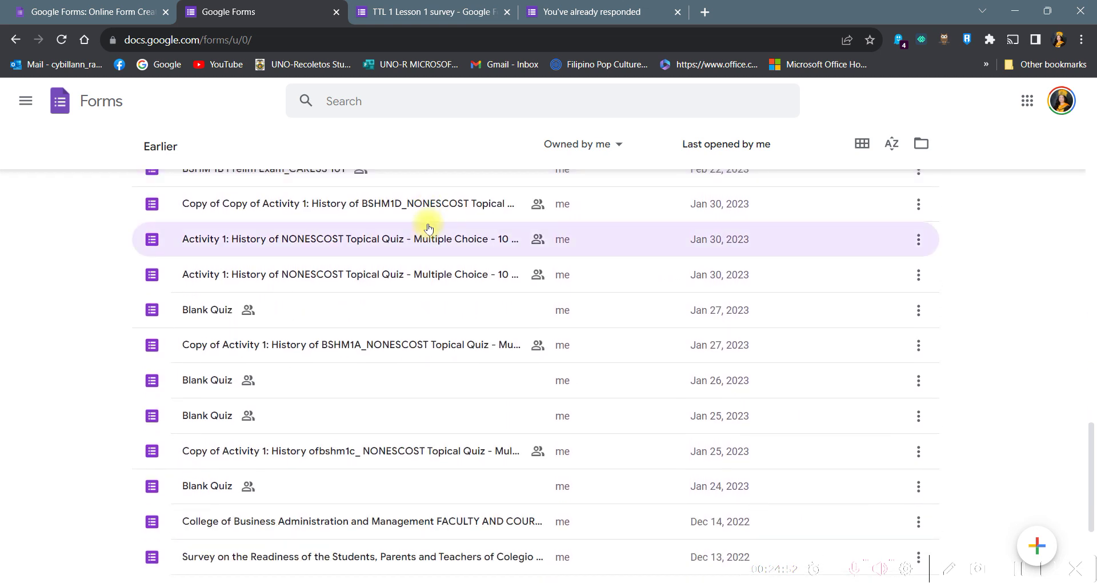
scroll(429, 228, down, 4)
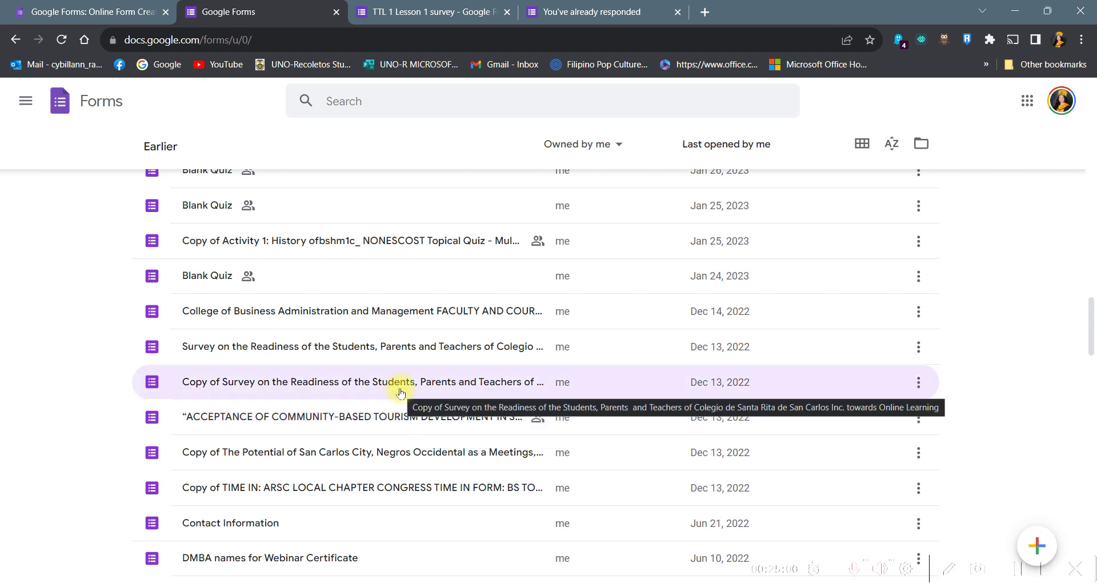
click(405, 347)
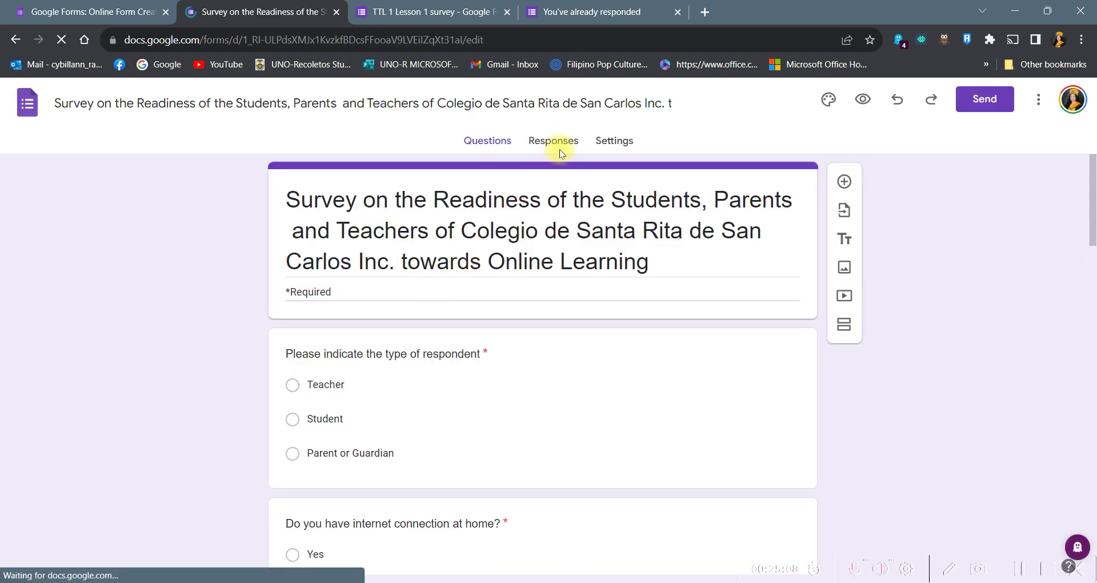
click(562, 146)
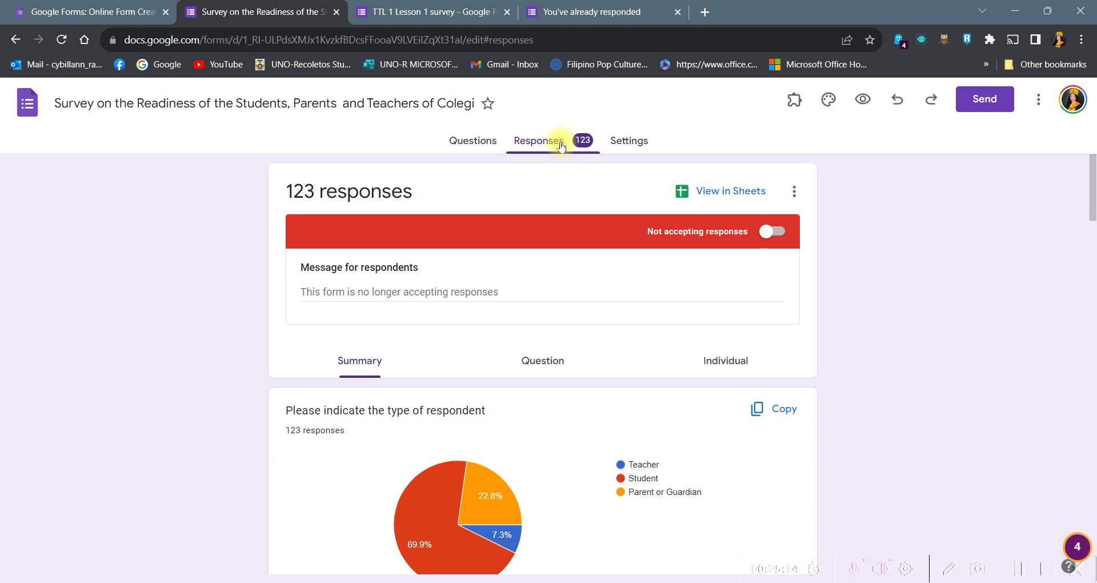
Step: Examine the Student, Parent or Guardian and Teacher shares in the survey's "Please indicate the type of respondent" pie chart
scroll(573, 375, down, 3)
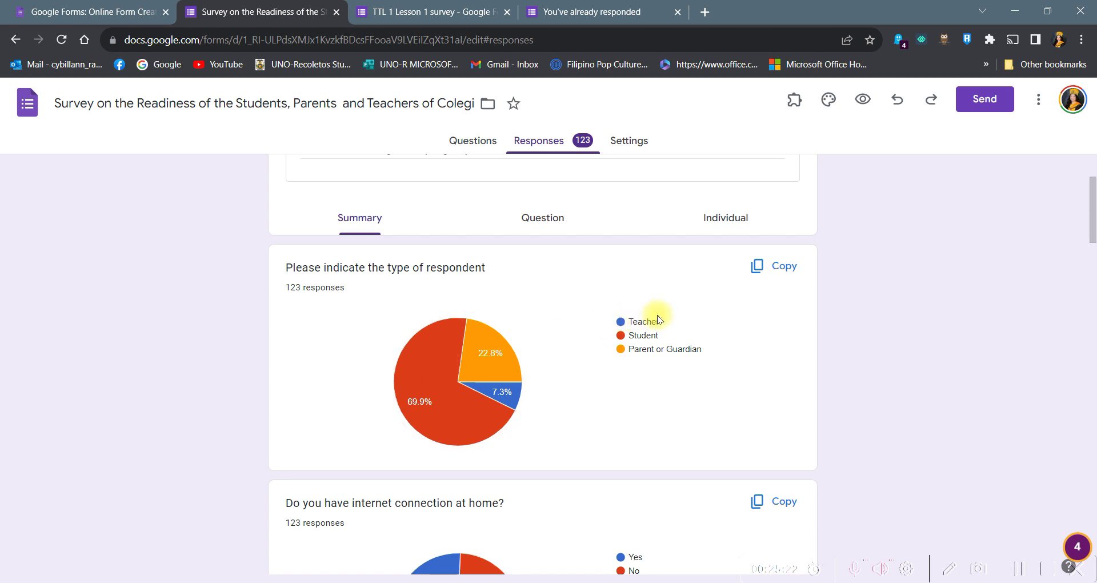
scroll(657, 319, down, 1)
mouse_move(447, 326)
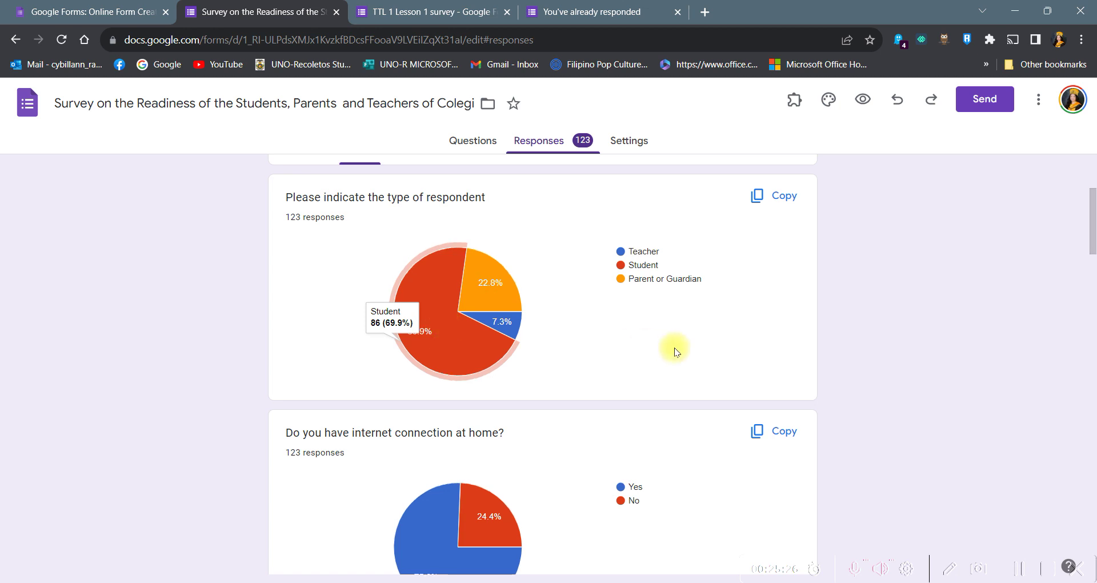
scroll(674, 348, up, 3)
scroll(639, 355, down, 3)
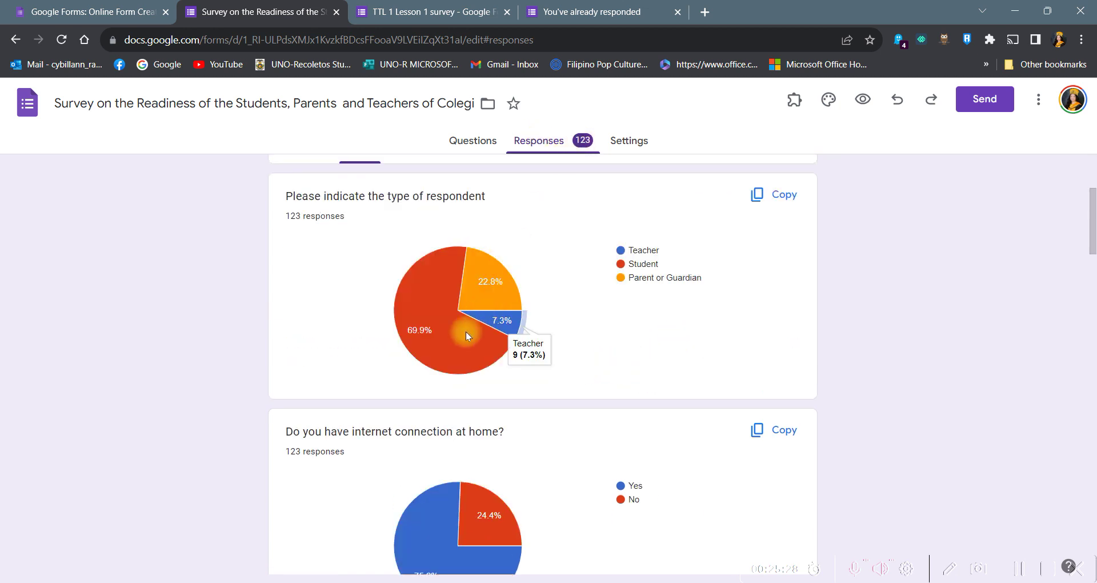
mouse_move(448, 359)
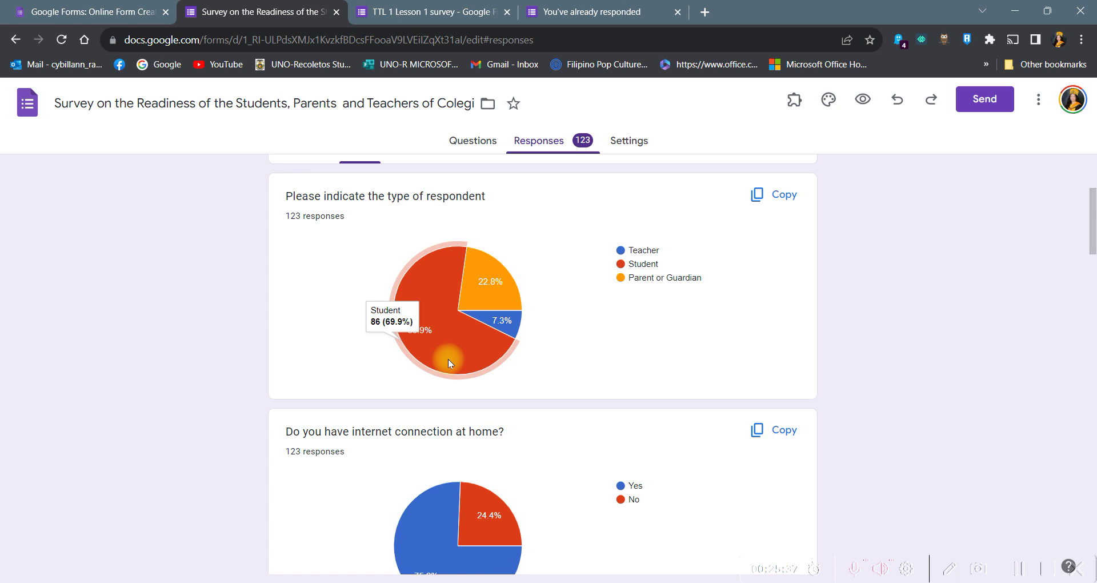
mouse_move(490, 276)
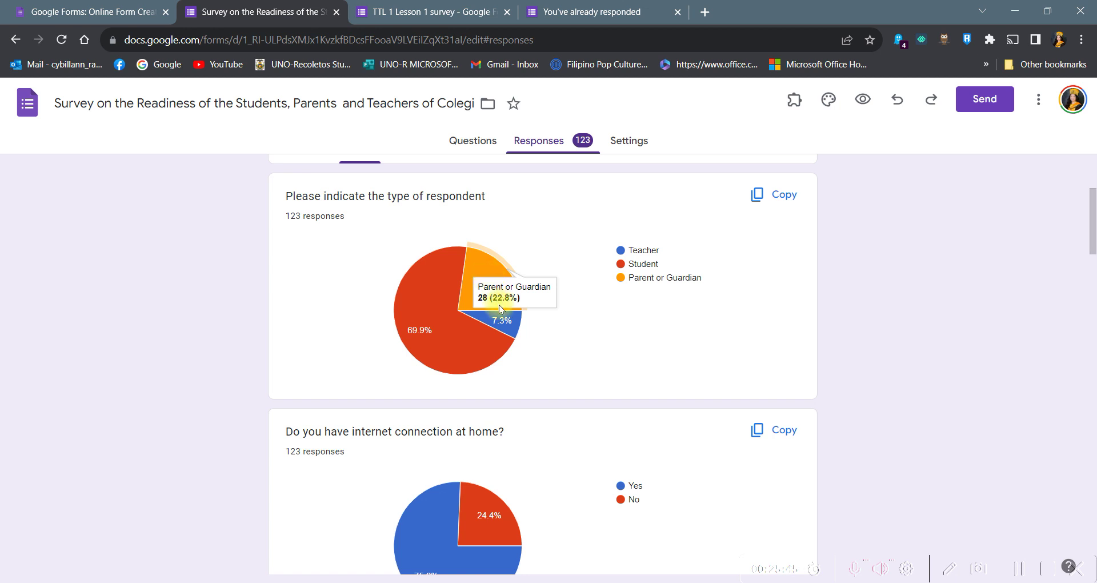
mouse_move(503, 321)
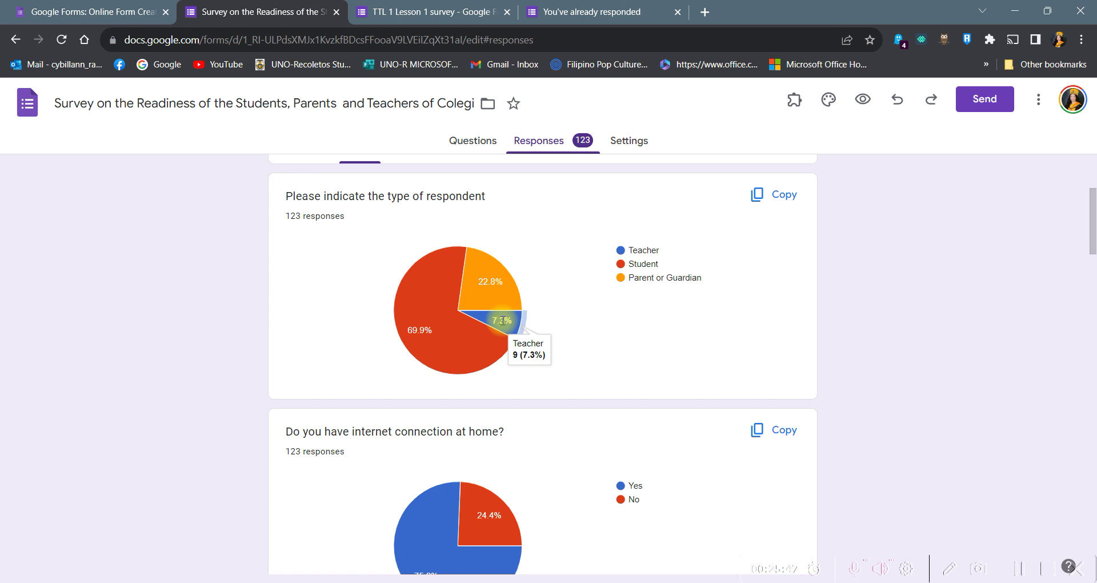
Step: Examine the Yes and No shares in the "Do you have internet connection at home?" pie chart
scroll(517, 379, down, 2)
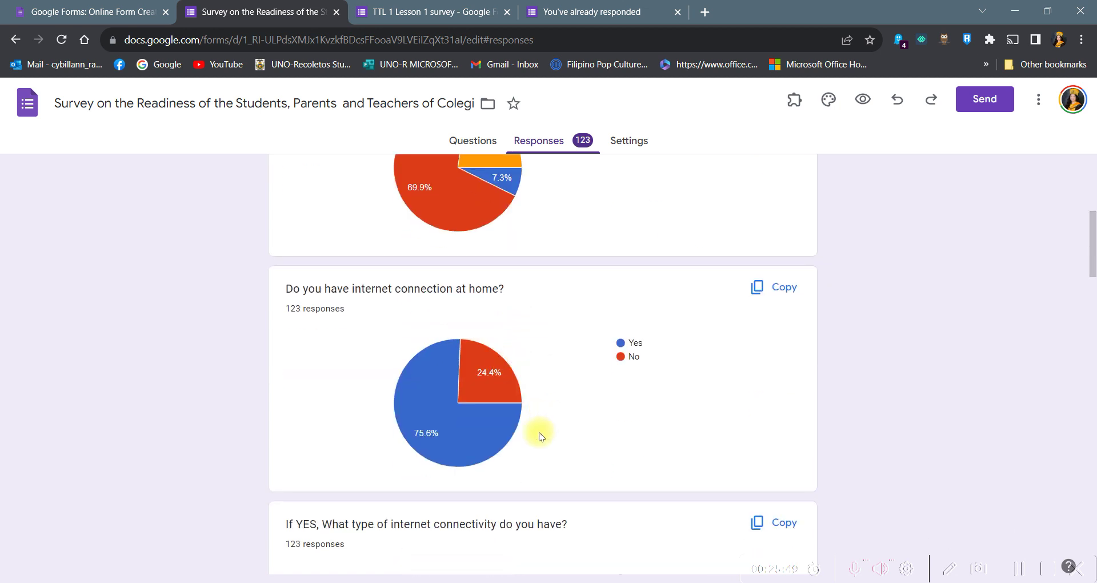
mouse_move(466, 426)
mouse_move(503, 379)
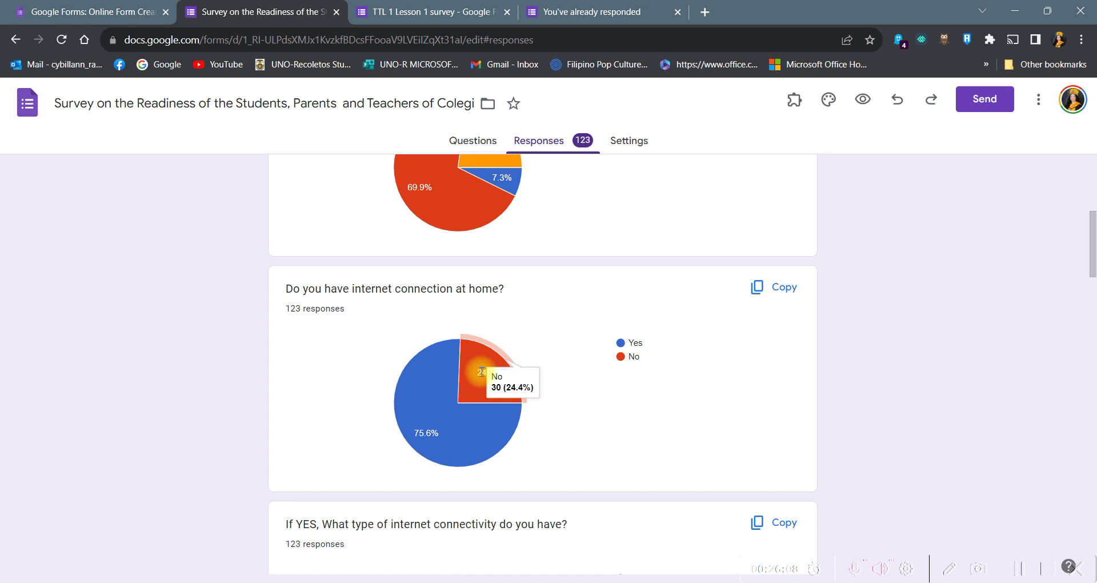
Step: Review all three legend pages of the "If YES, What type of internet connectivity do you have?" chart and examine its slices
scroll(490, 416, down, 5)
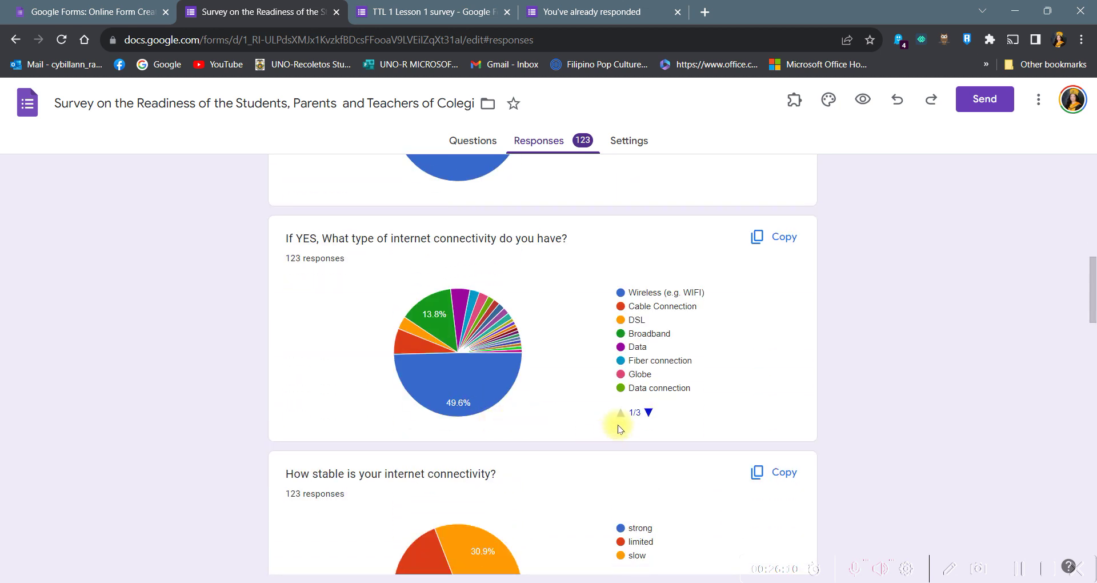
click(649, 412)
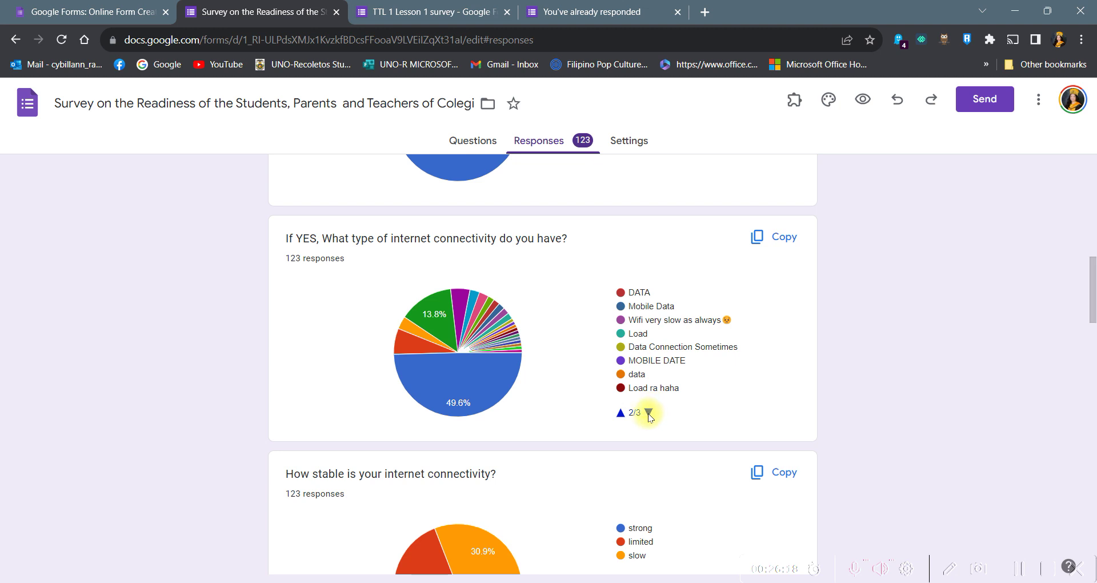
click(648, 412)
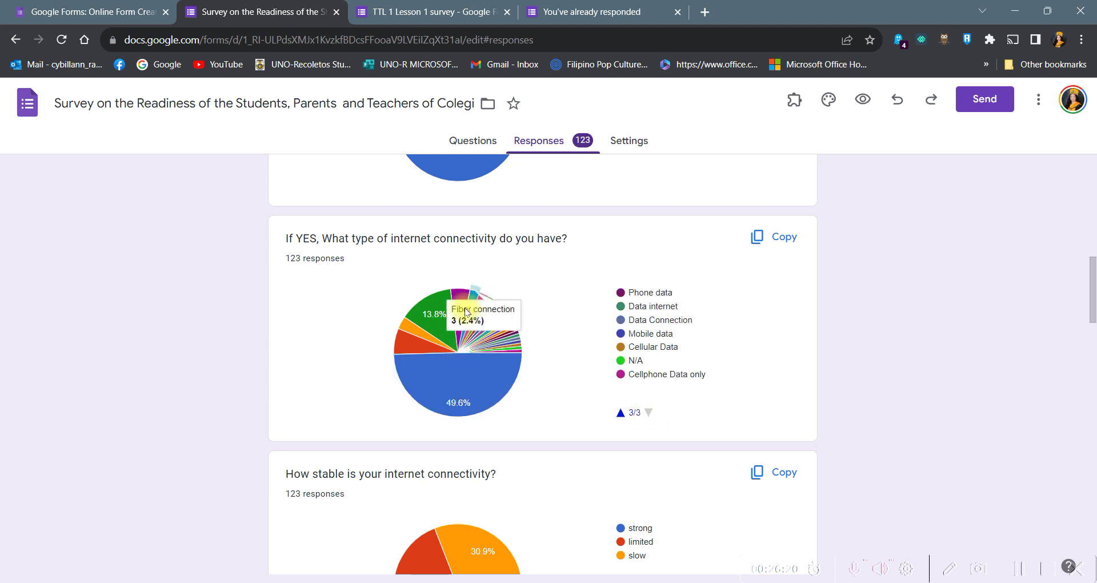
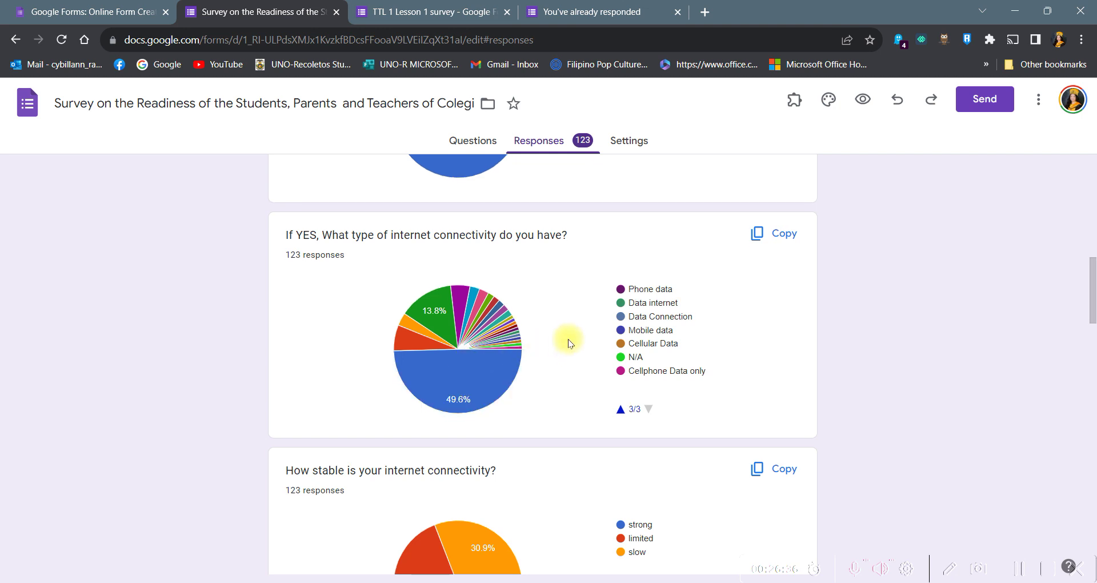
Step: Examine the strong, limited and slow shares in the "How stable is your internet connectivity?" pie chart
scroll(568, 339, down, 7)
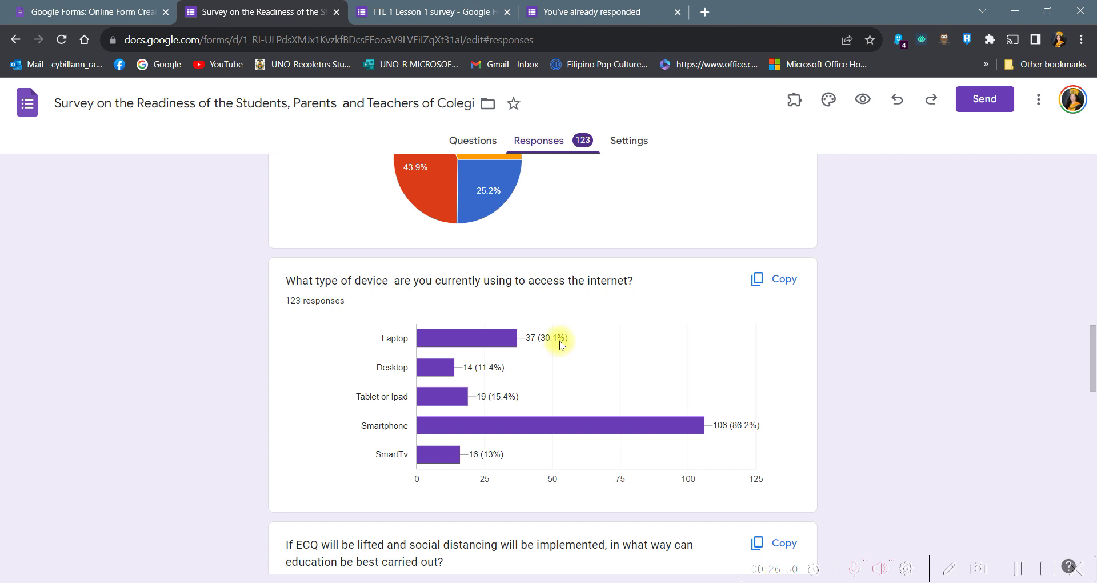
scroll(560, 340, up, 4)
scroll(574, 403, down, 4)
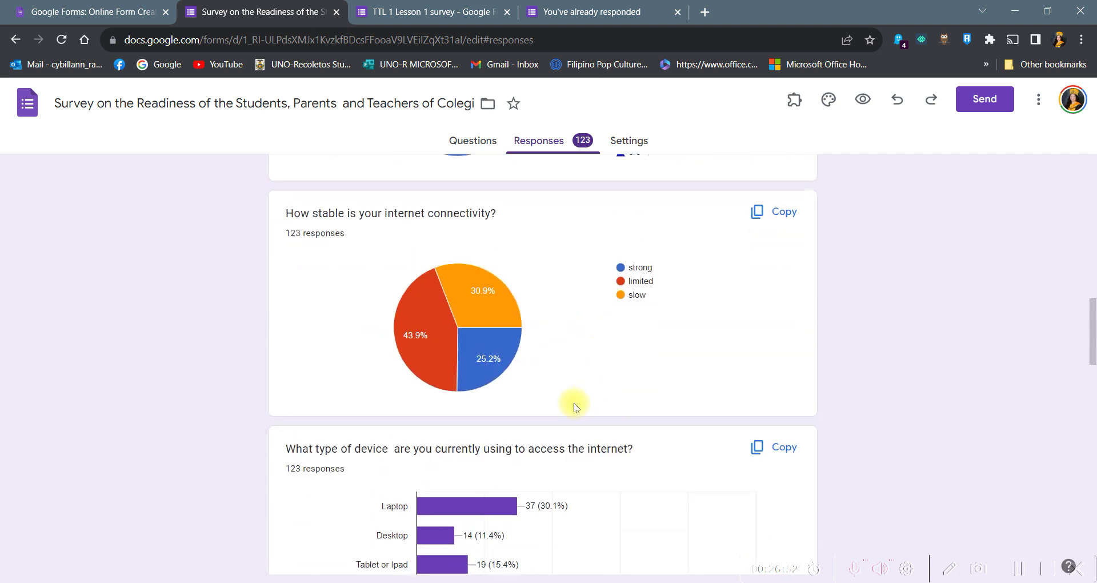
scroll(562, 409, up, 4)
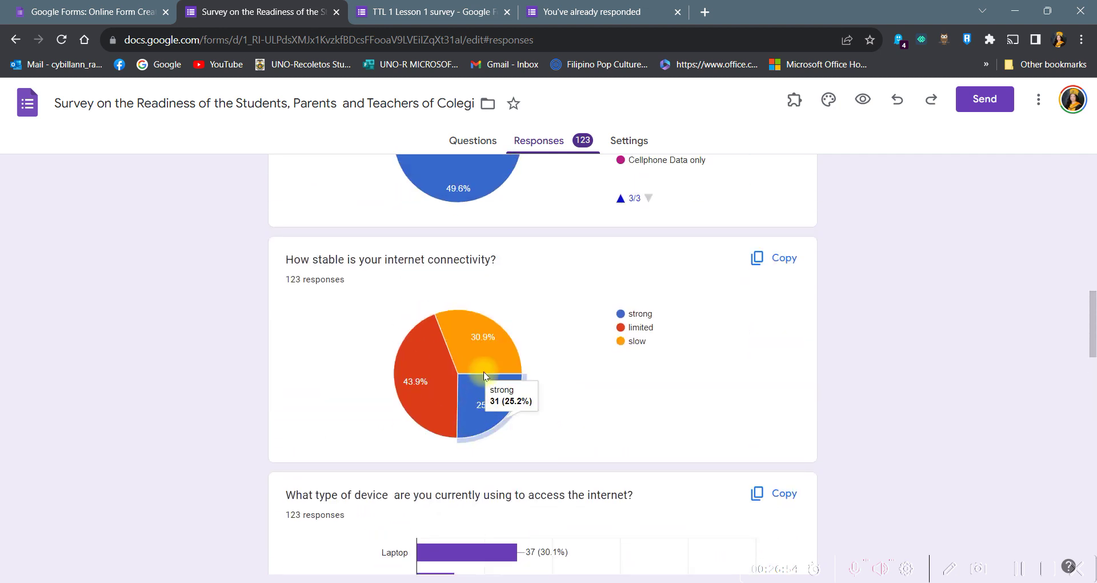
mouse_move(485, 416)
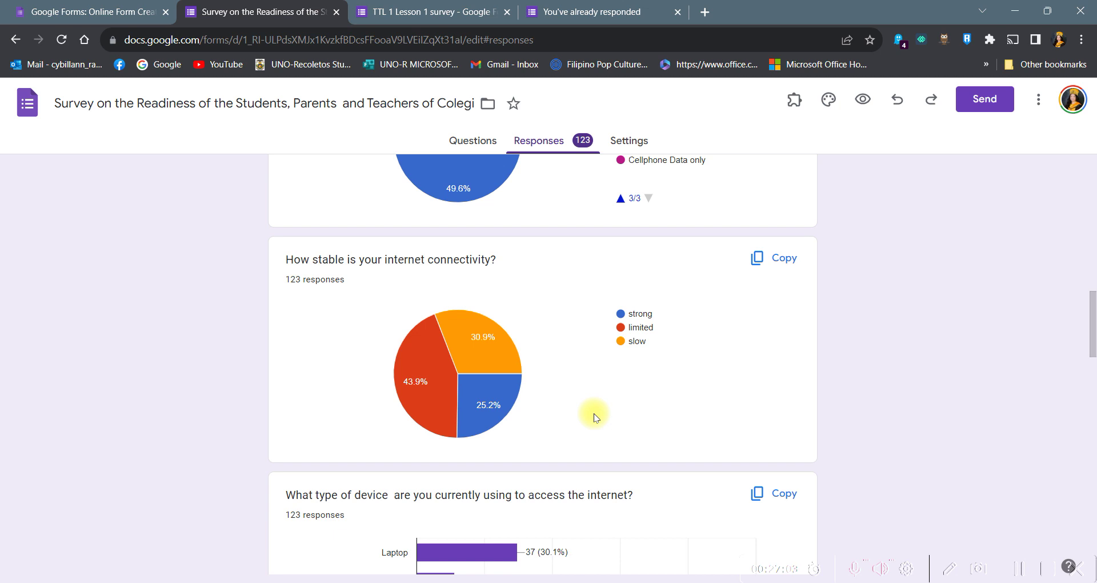
scroll(594, 413, down, 6)
scroll(592, 403, up, 3)
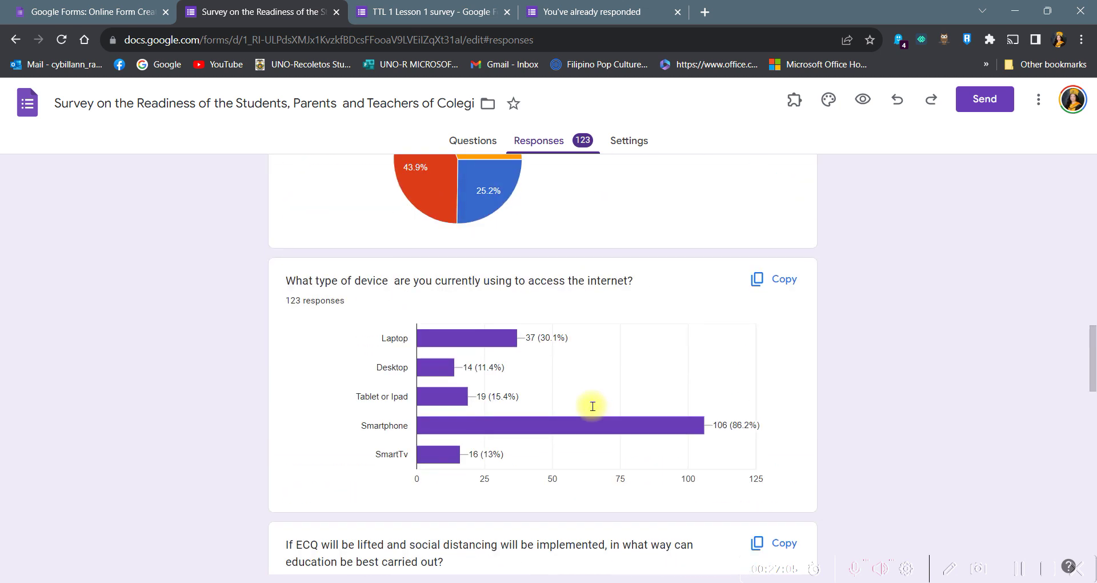
scroll(609, 431, up, 4)
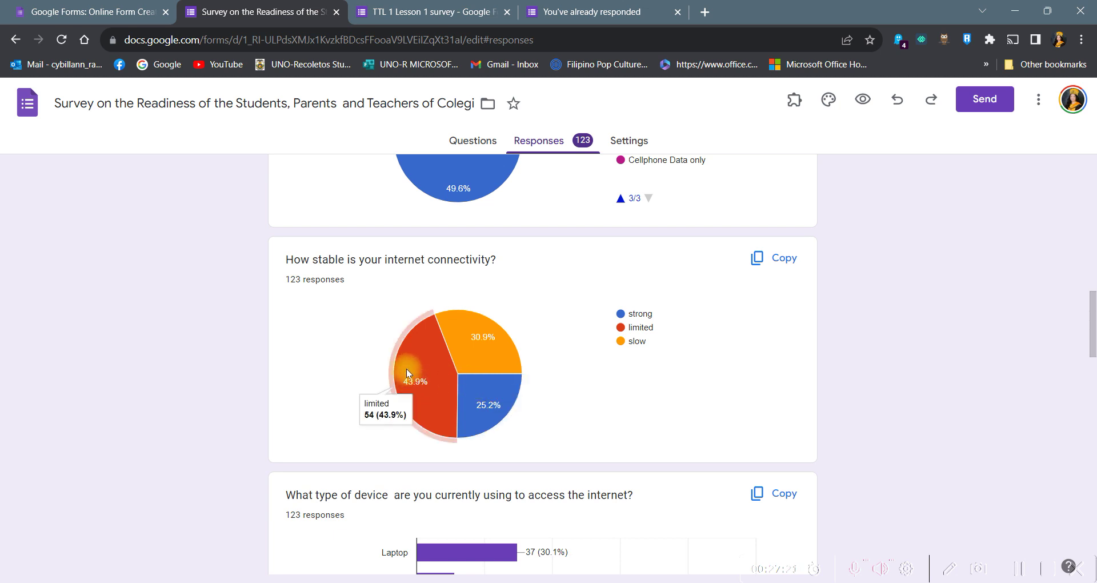
Step: Examine the device counts, especially Smartphone, in the "What type of device are you currently using to access the internet?" bar chart
scroll(407, 369, down, 2)
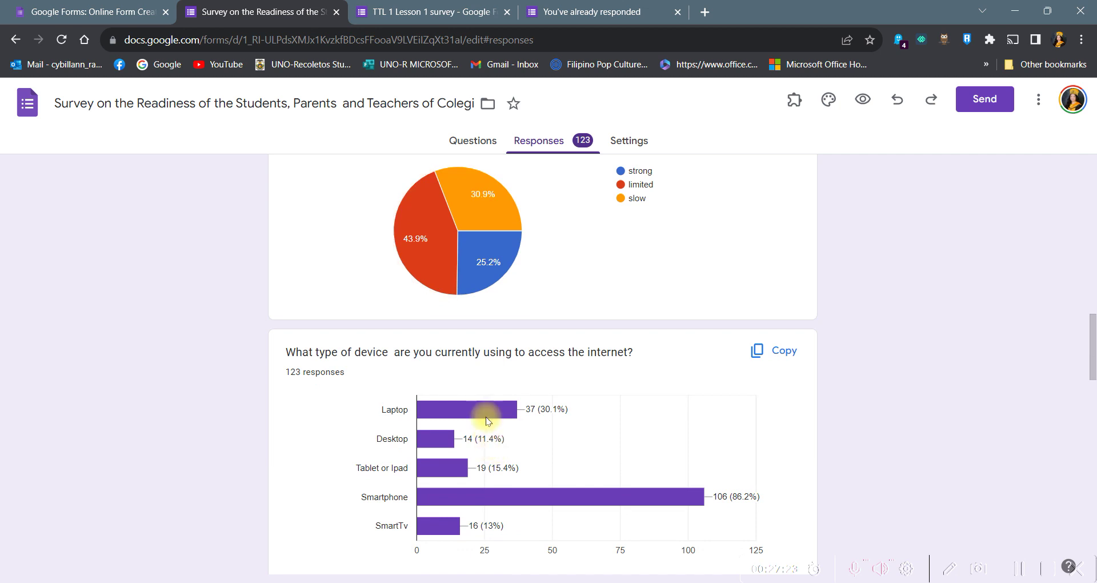
scroll(526, 494, down, 3)
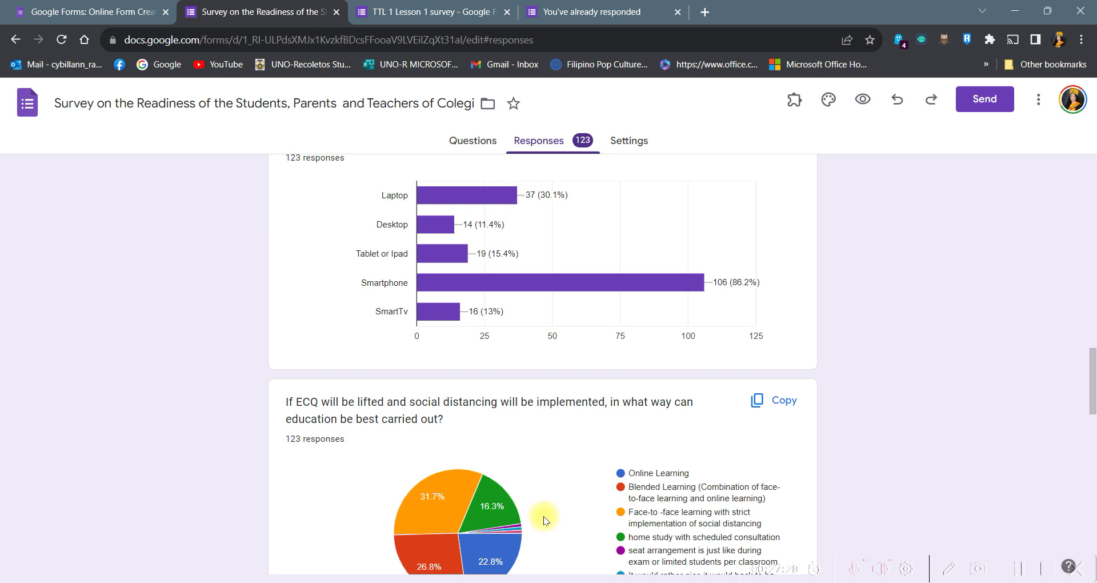
scroll(508, 503, down, 2)
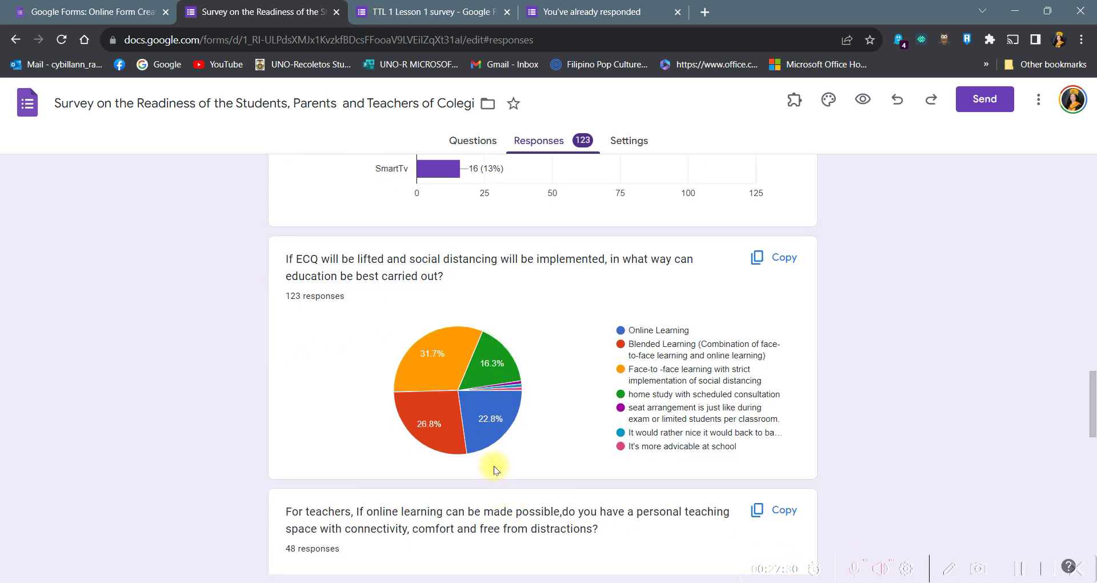
scroll(508, 436, up, 3)
mouse_move(596, 362)
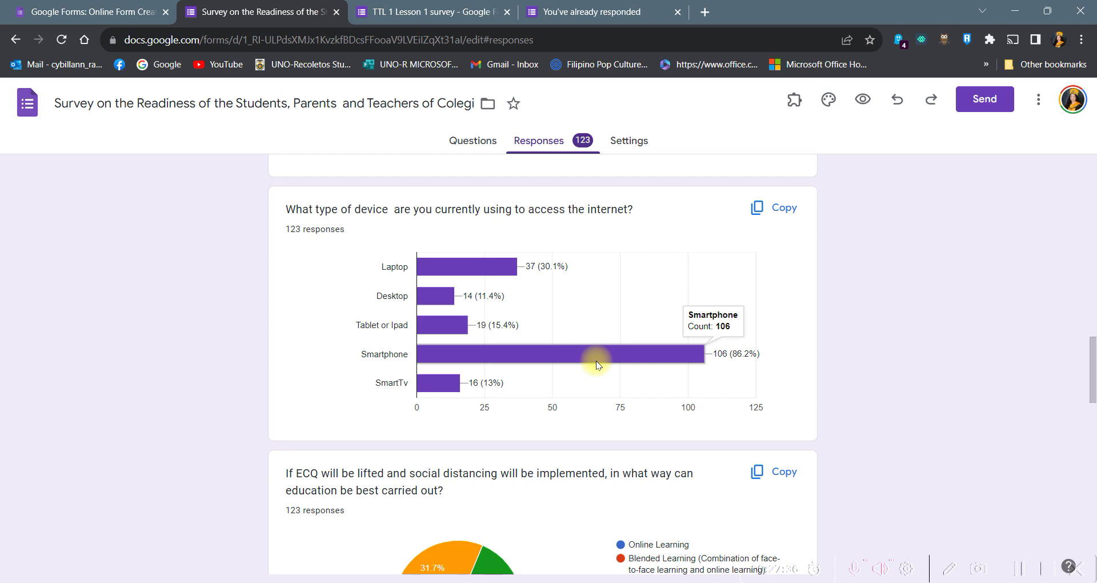
scroll(711, 378, down, 2)
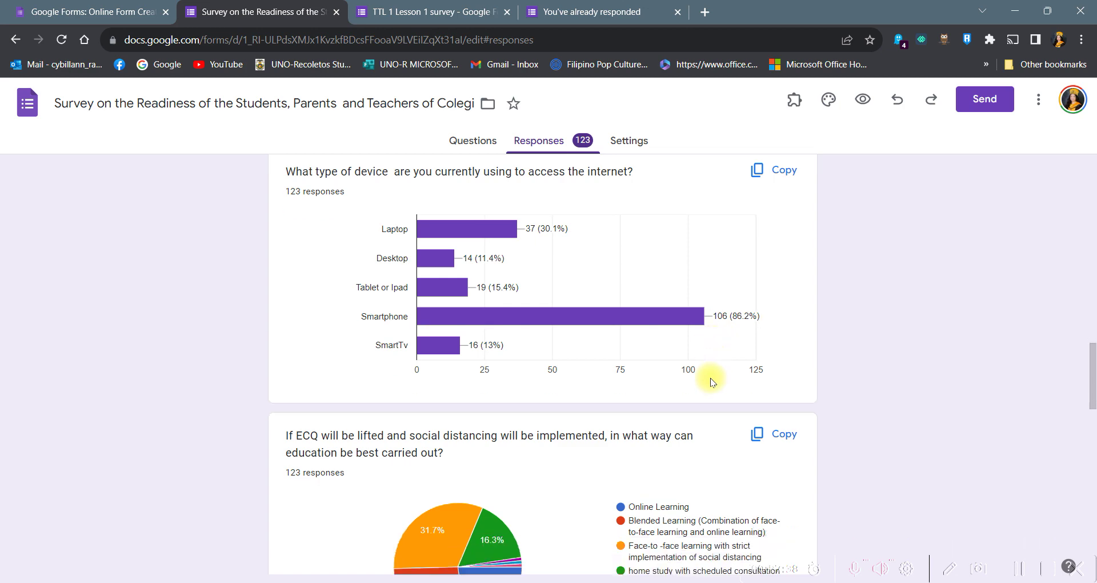
Step: Skim the remaining response charts down to the "Other concerns not mentioned" answers and return to the start of the summary
scroll(711, 378, down, 15)
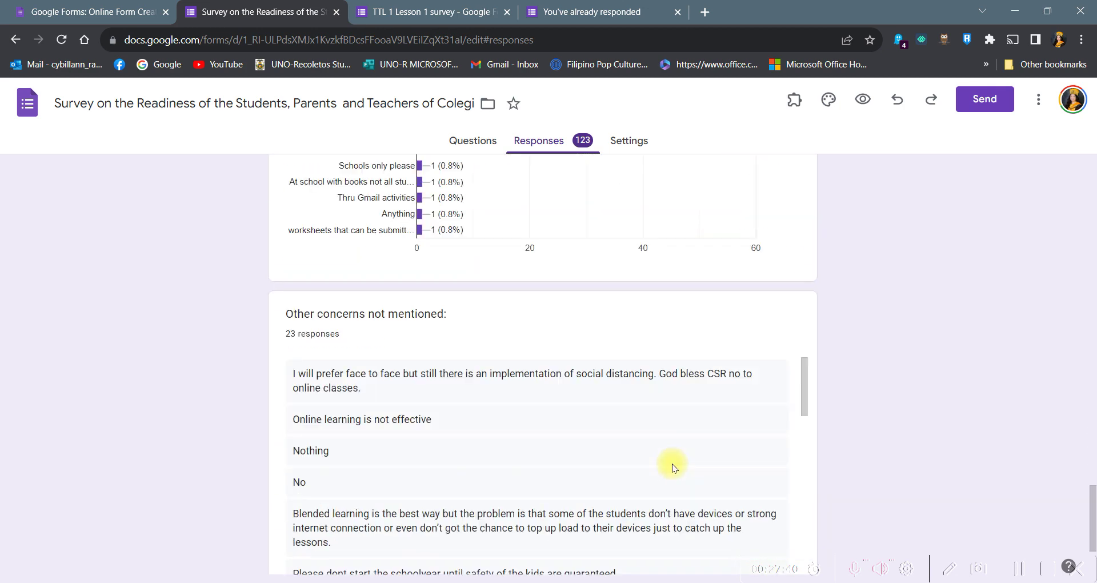
scroll(671, 460, up, 13)
scroll(671, 457, down, 14)
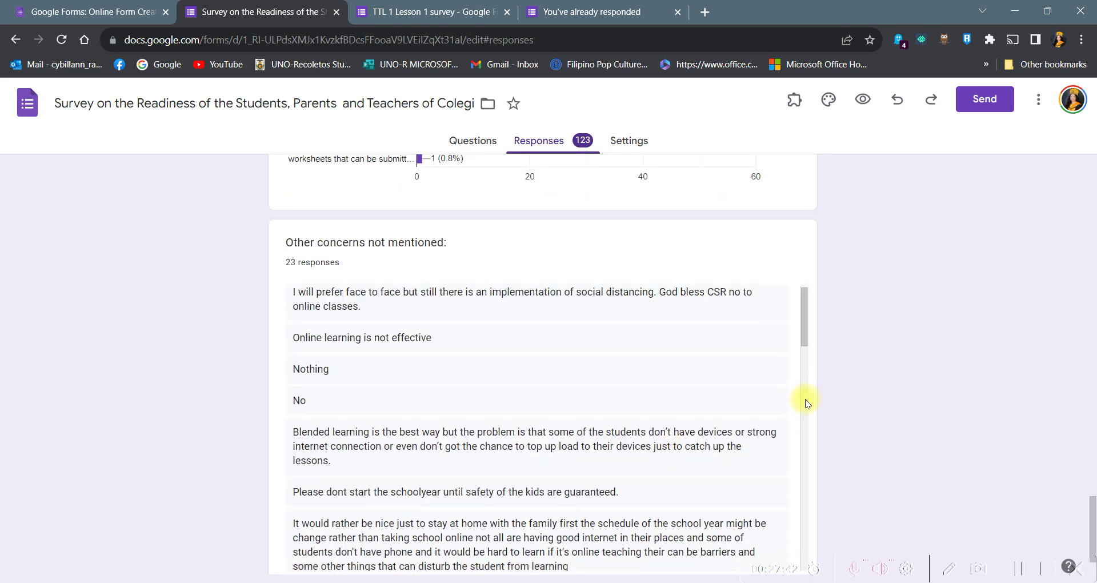
scroll(720, 270, up, 20)
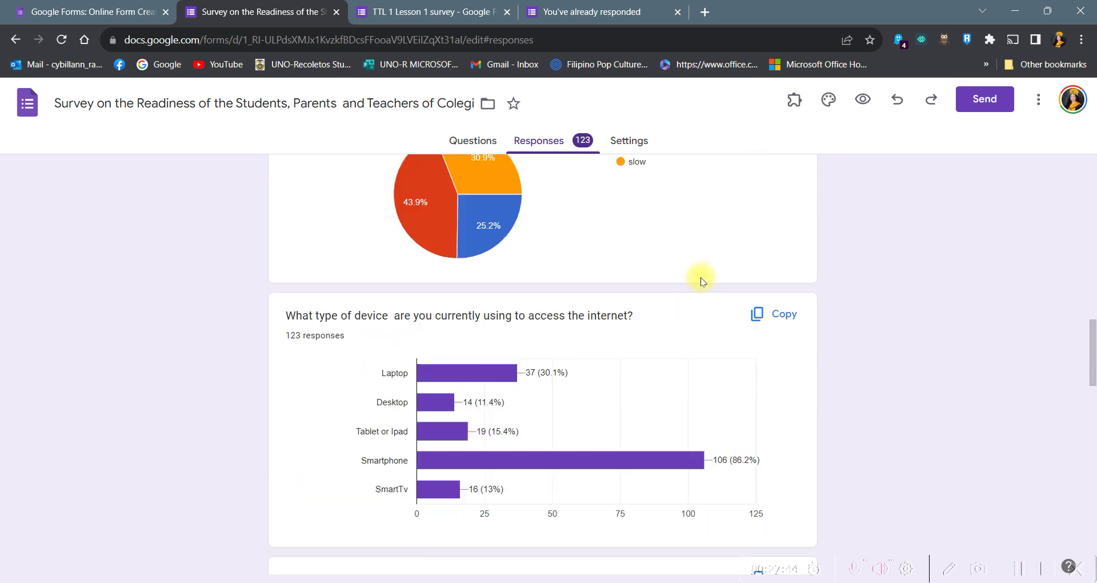
scroll(701, 281, up, 15)
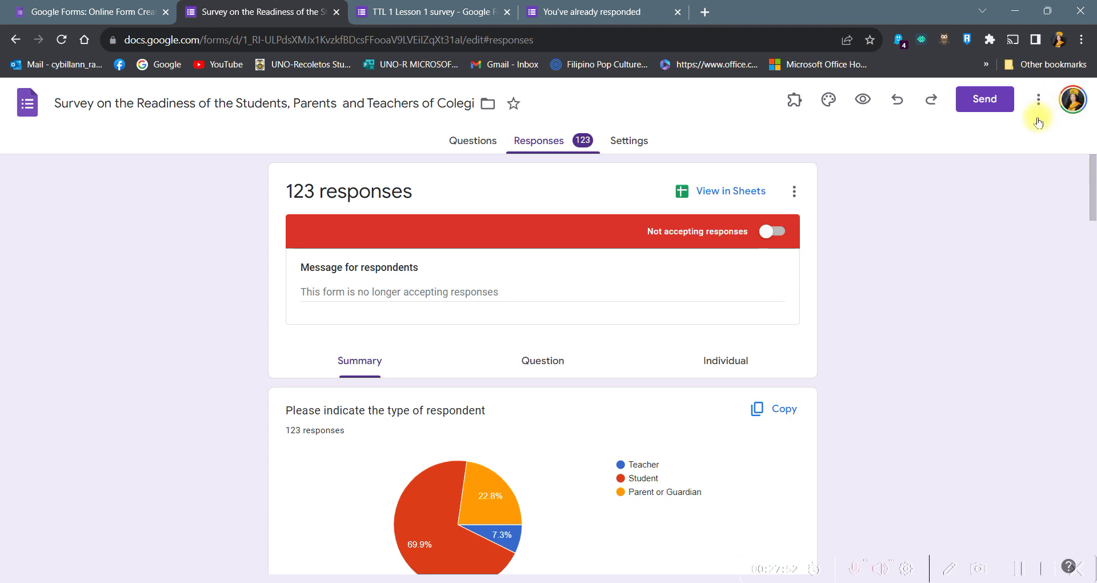
Step: Copy the survey's shareable link as a shortened URL and close the Send form dialog
click(978, 112)
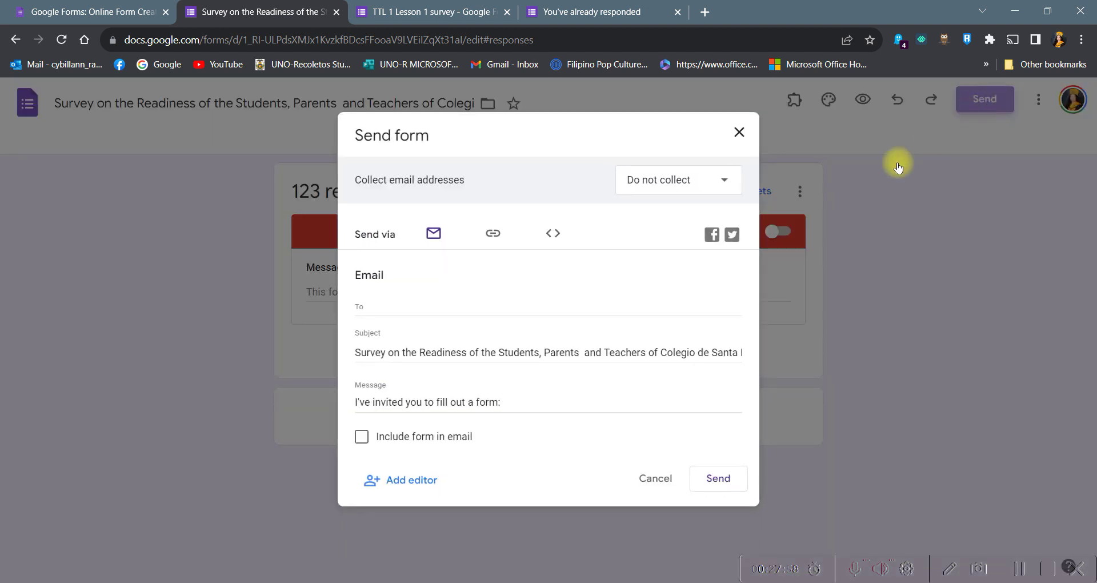
click(493, 238)
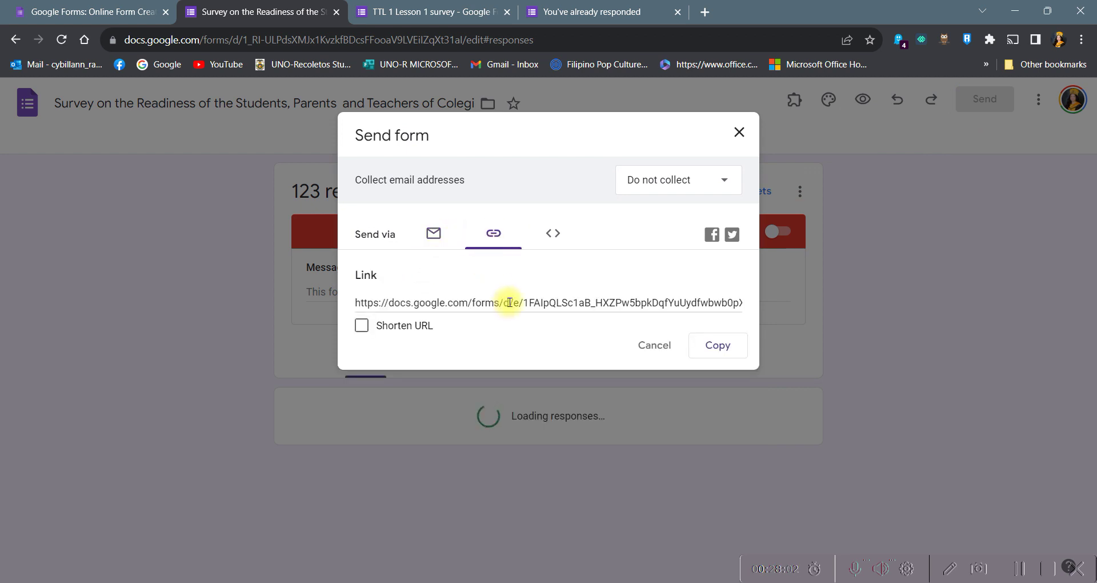
click(361, 326)
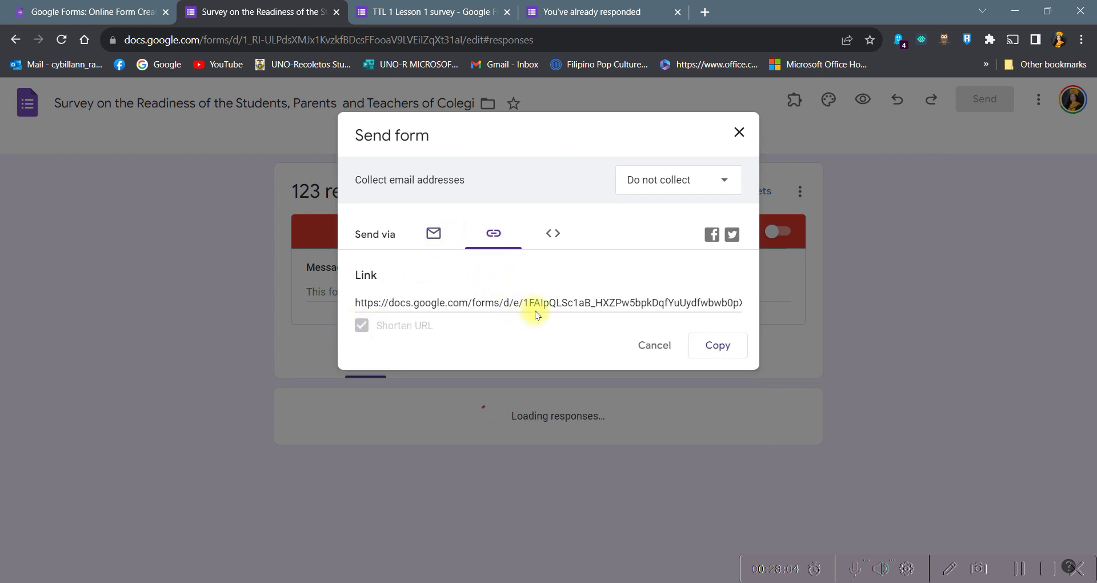
click(717, 348)
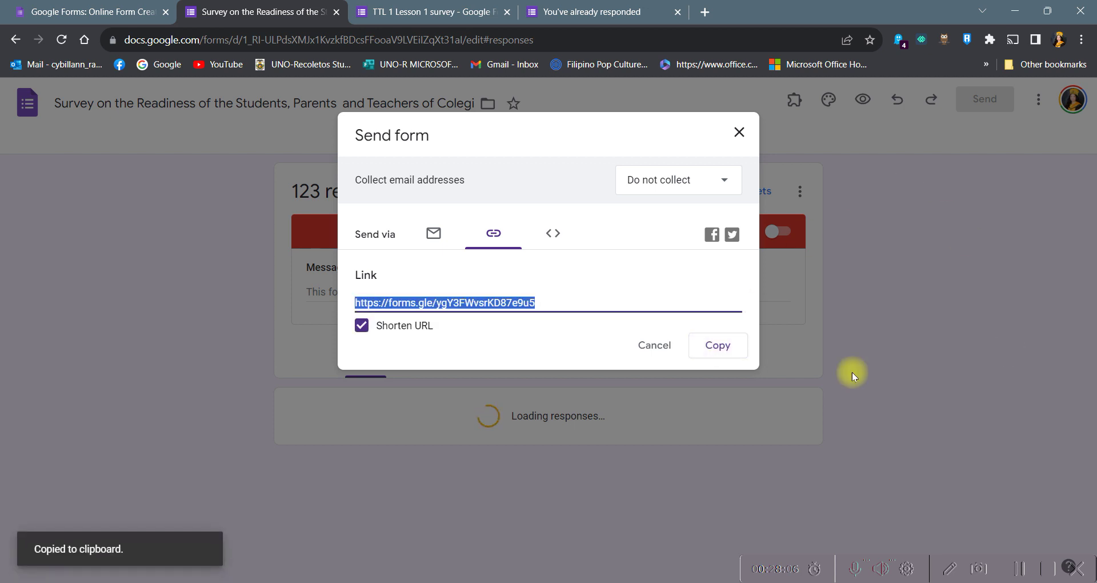
click(740, 133)
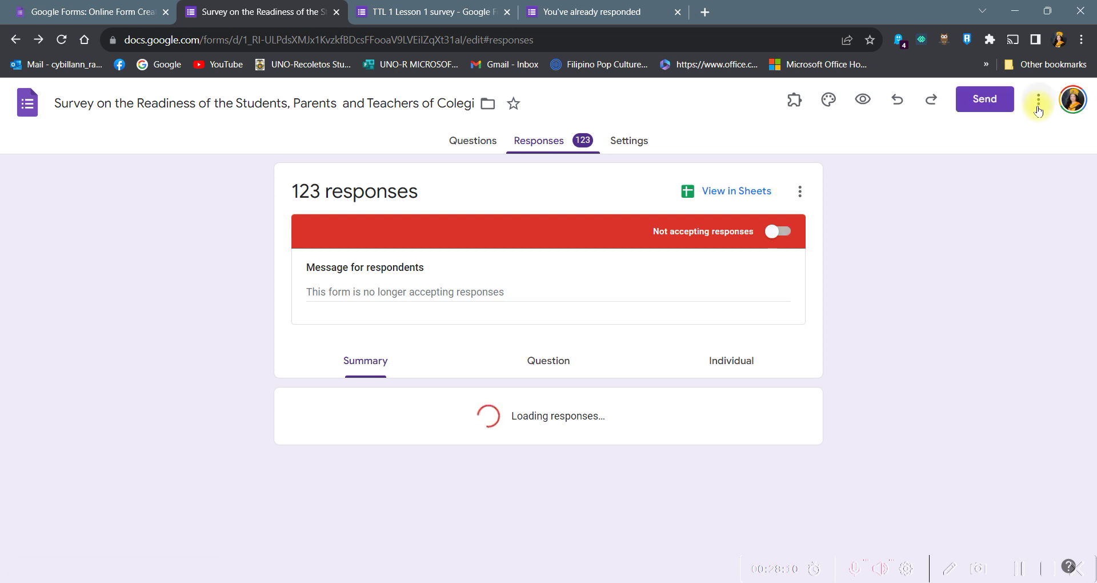
Step: View the survey's collaborator and general access settings, and close them without adding any editors
click(1041, 116)
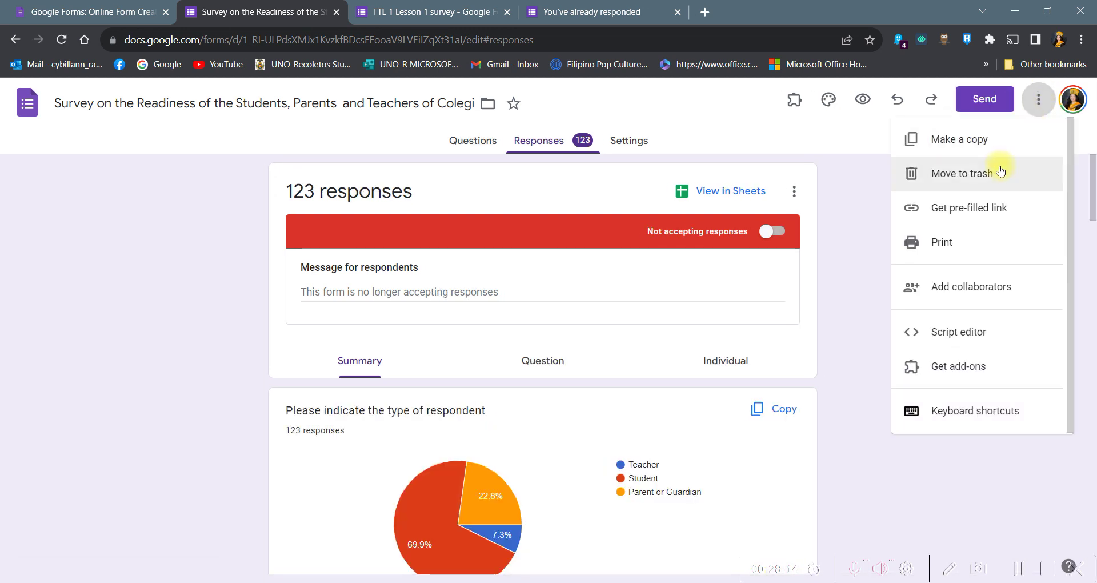
click(1011, 297)
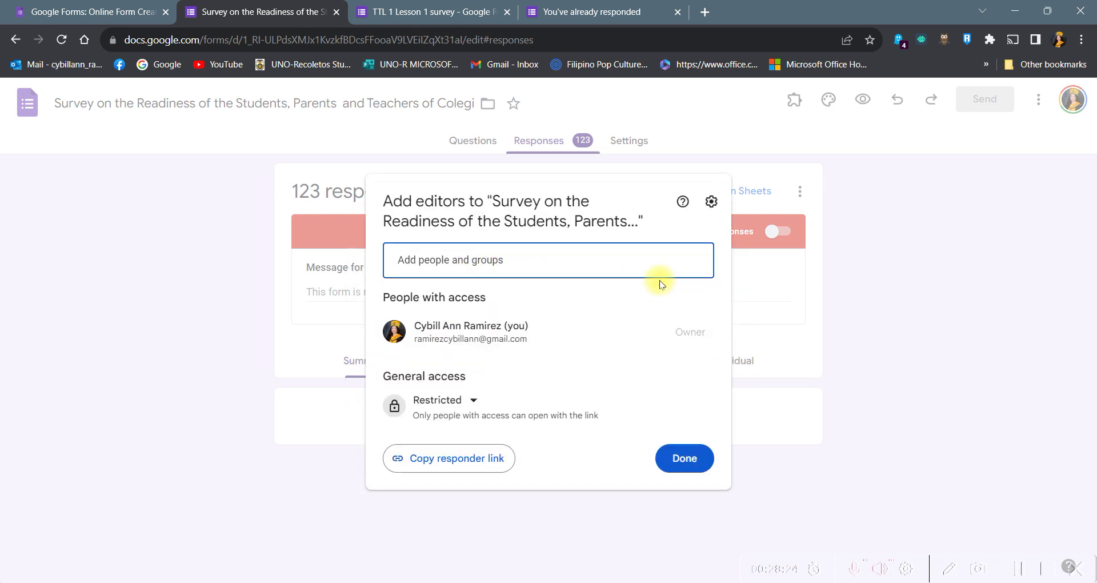
click(672, 457)
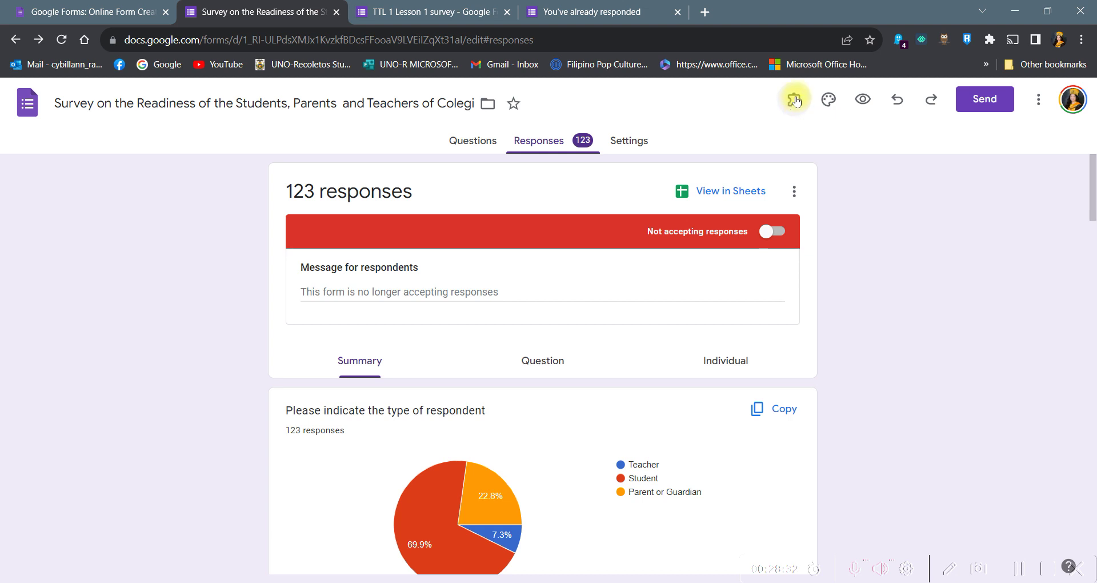
Step: Try the survey's accepting-responses switch, leaving it off, and open the collected responses in Google Sheets
click(768, 226)
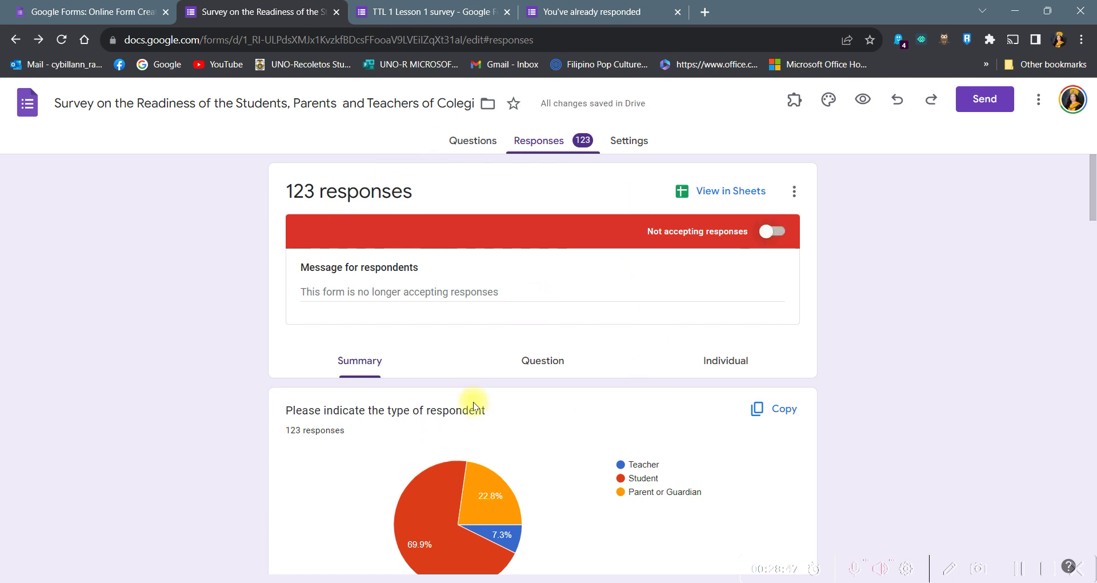
click(725, 197)
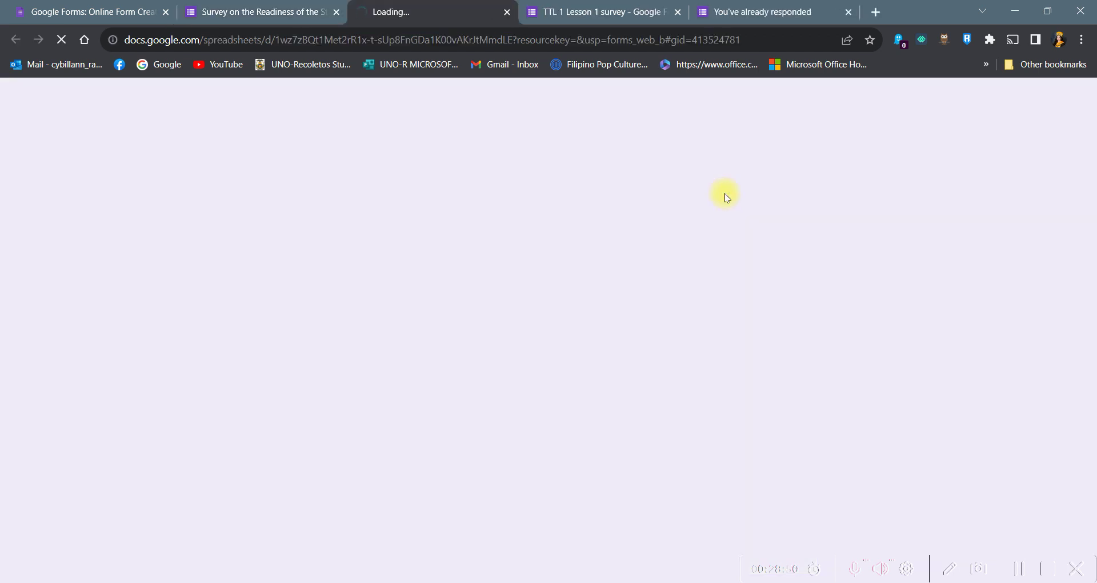